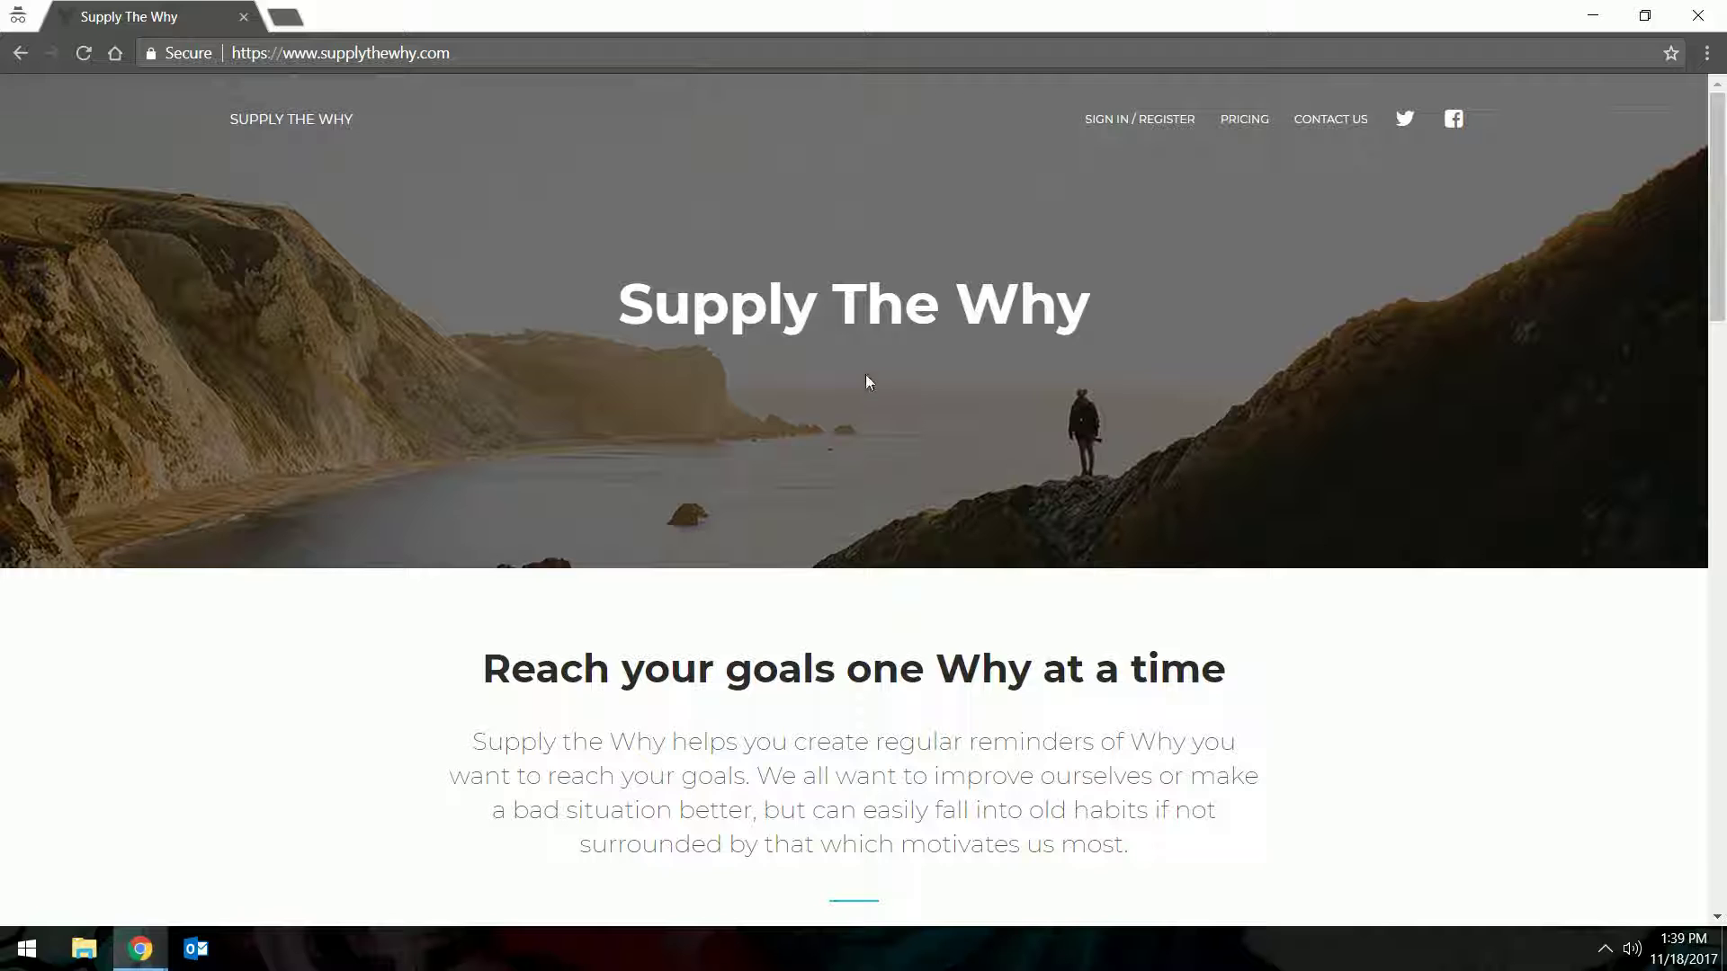
Open the SIGN IN / REGISTER page from the homepage's top navigation
left_click(1139, 126)
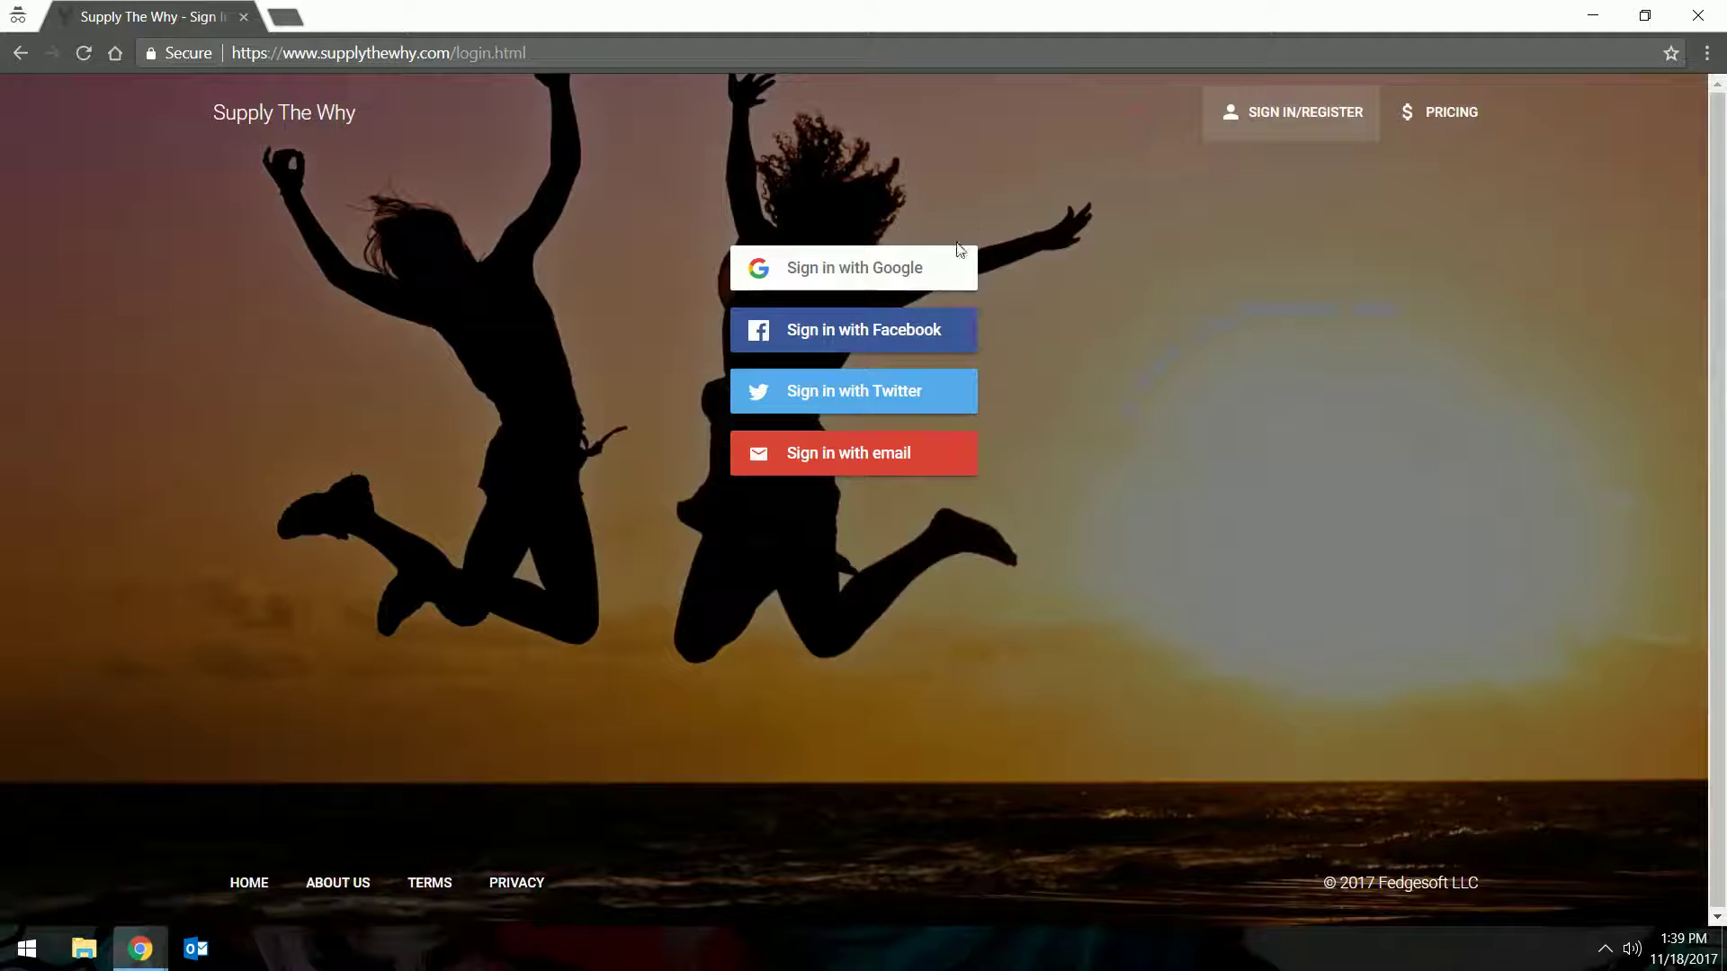
Register by email, entering the user's email address, full name and a password, and save
left_click(886, 460)
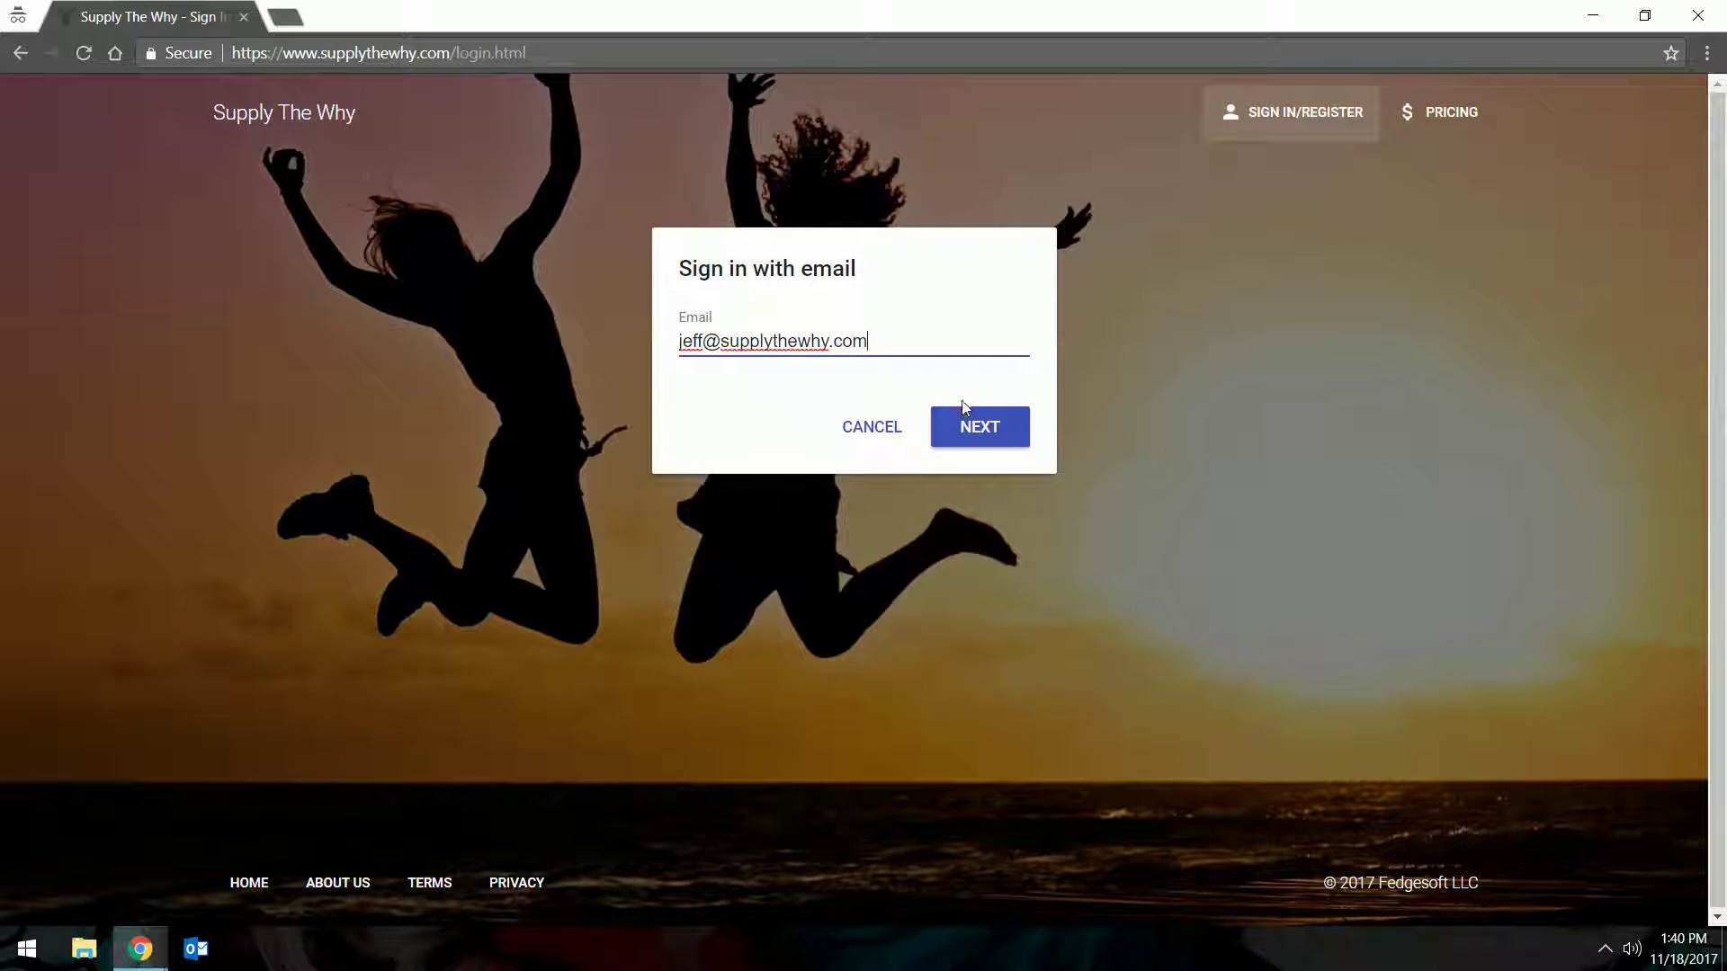
left_click(975, 428)
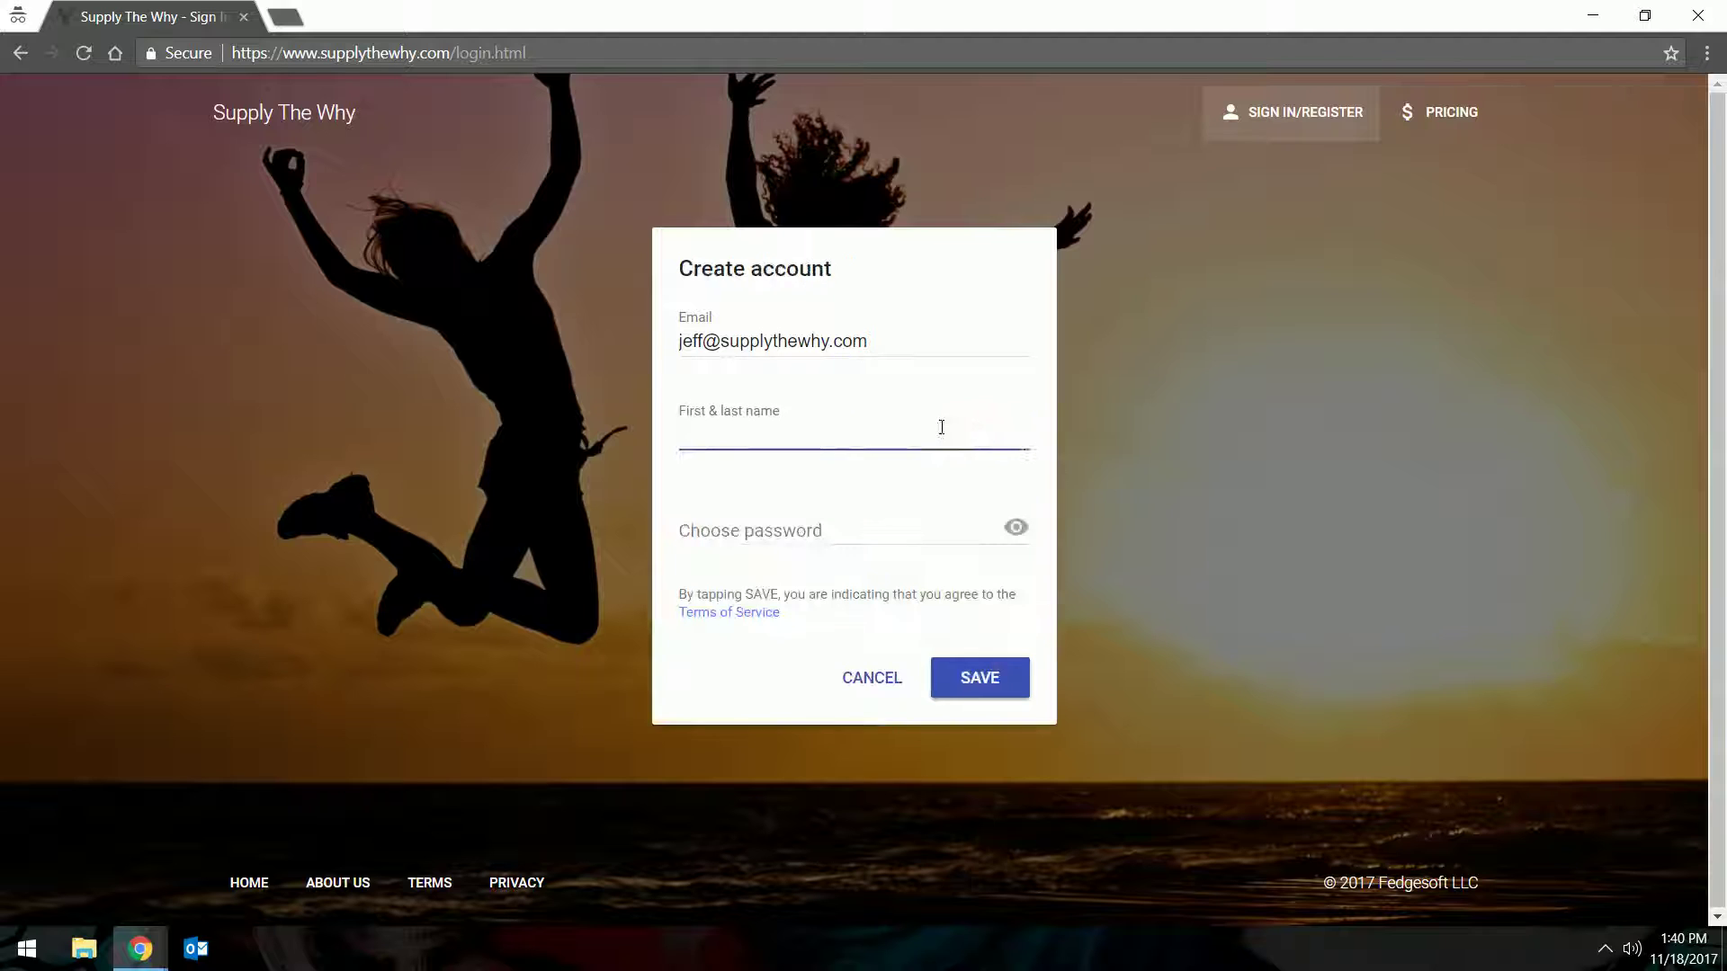
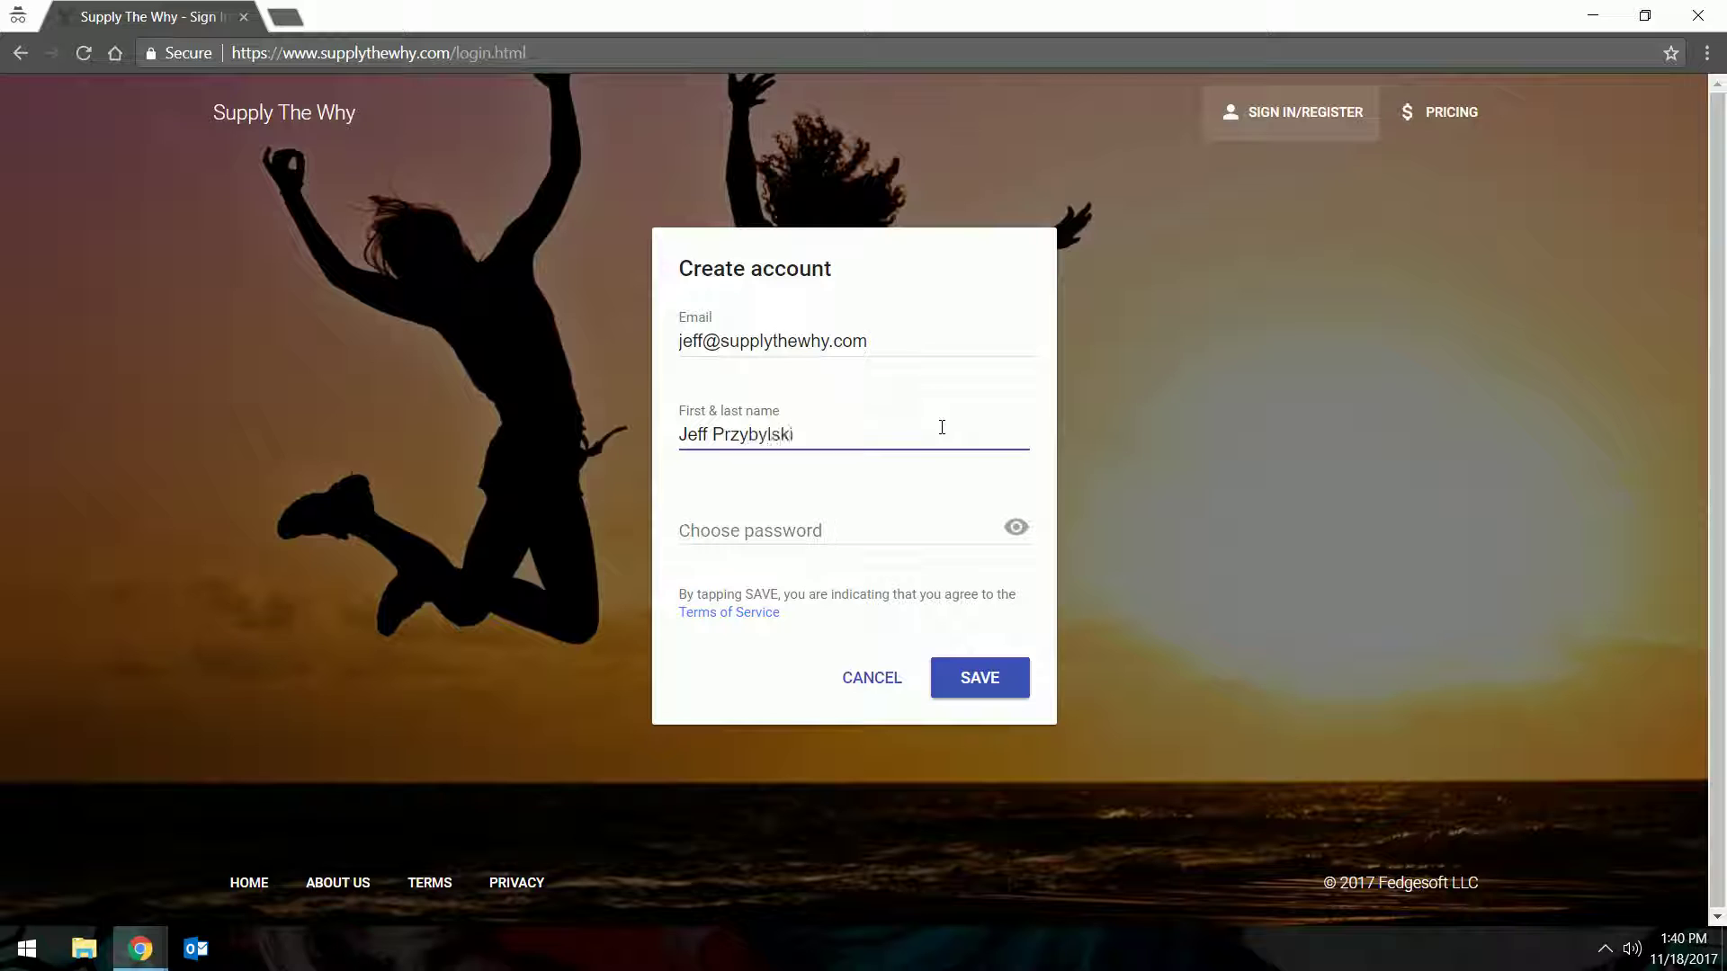
left_click(775, 521)
type("p******")
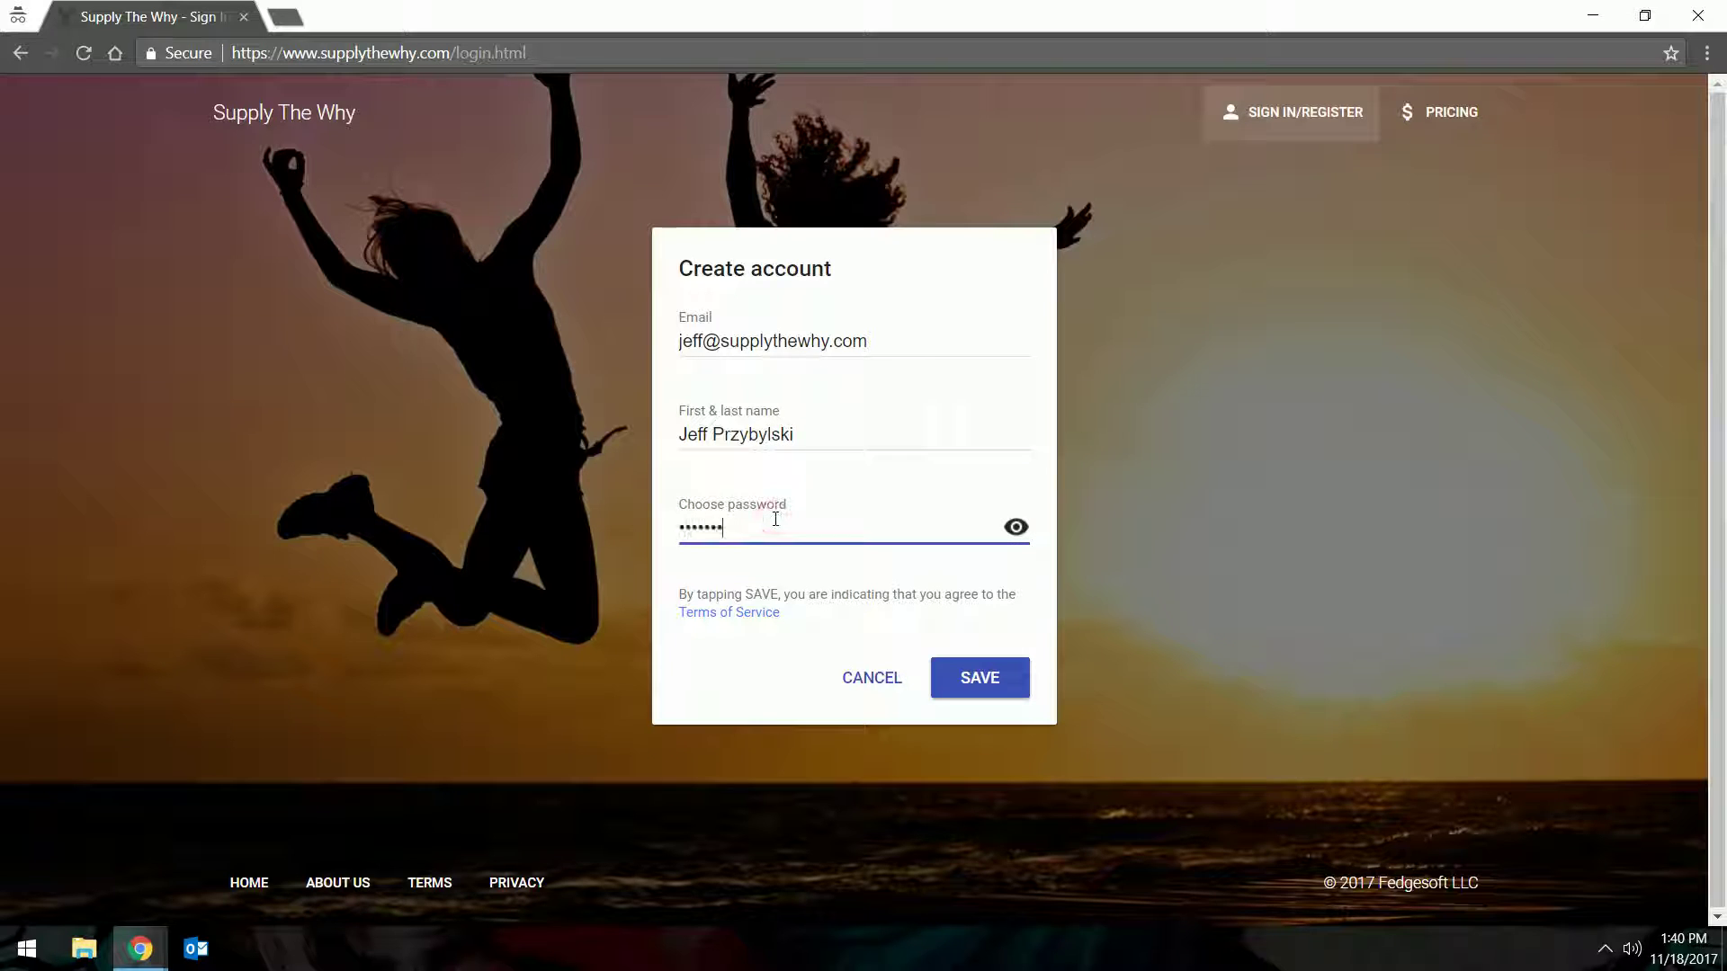
left_click(971, 690)
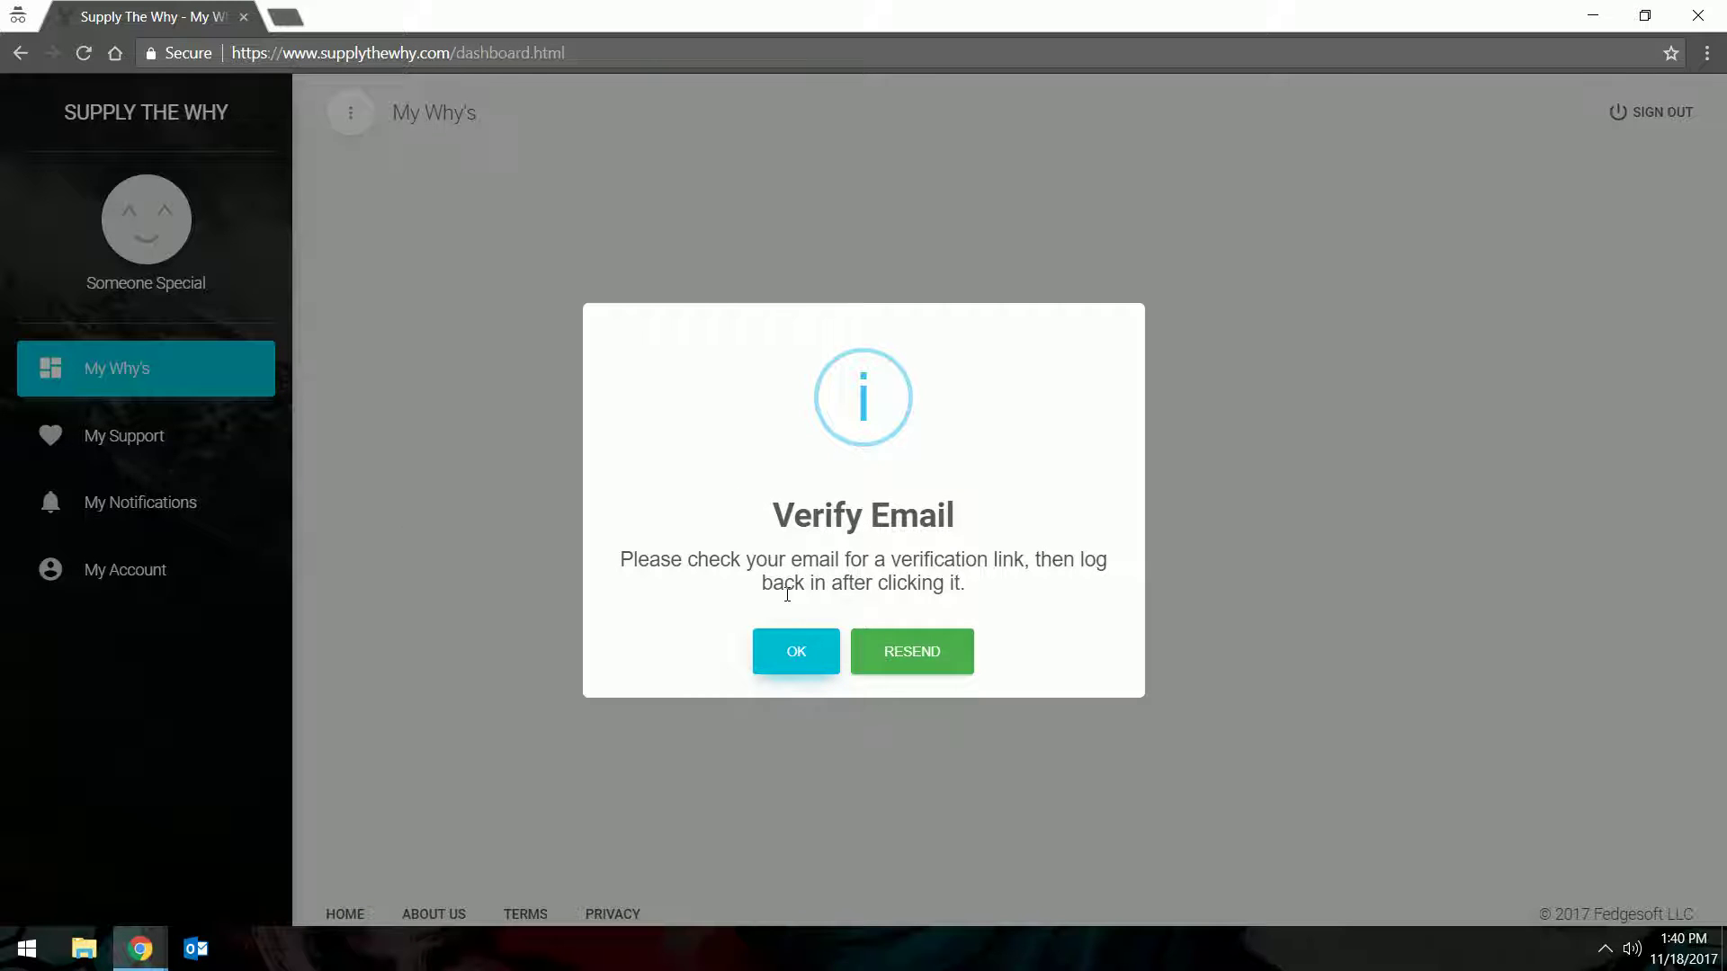
Dismiss the Verify Email notice and return to the site to sign in after verifying
key("Return")
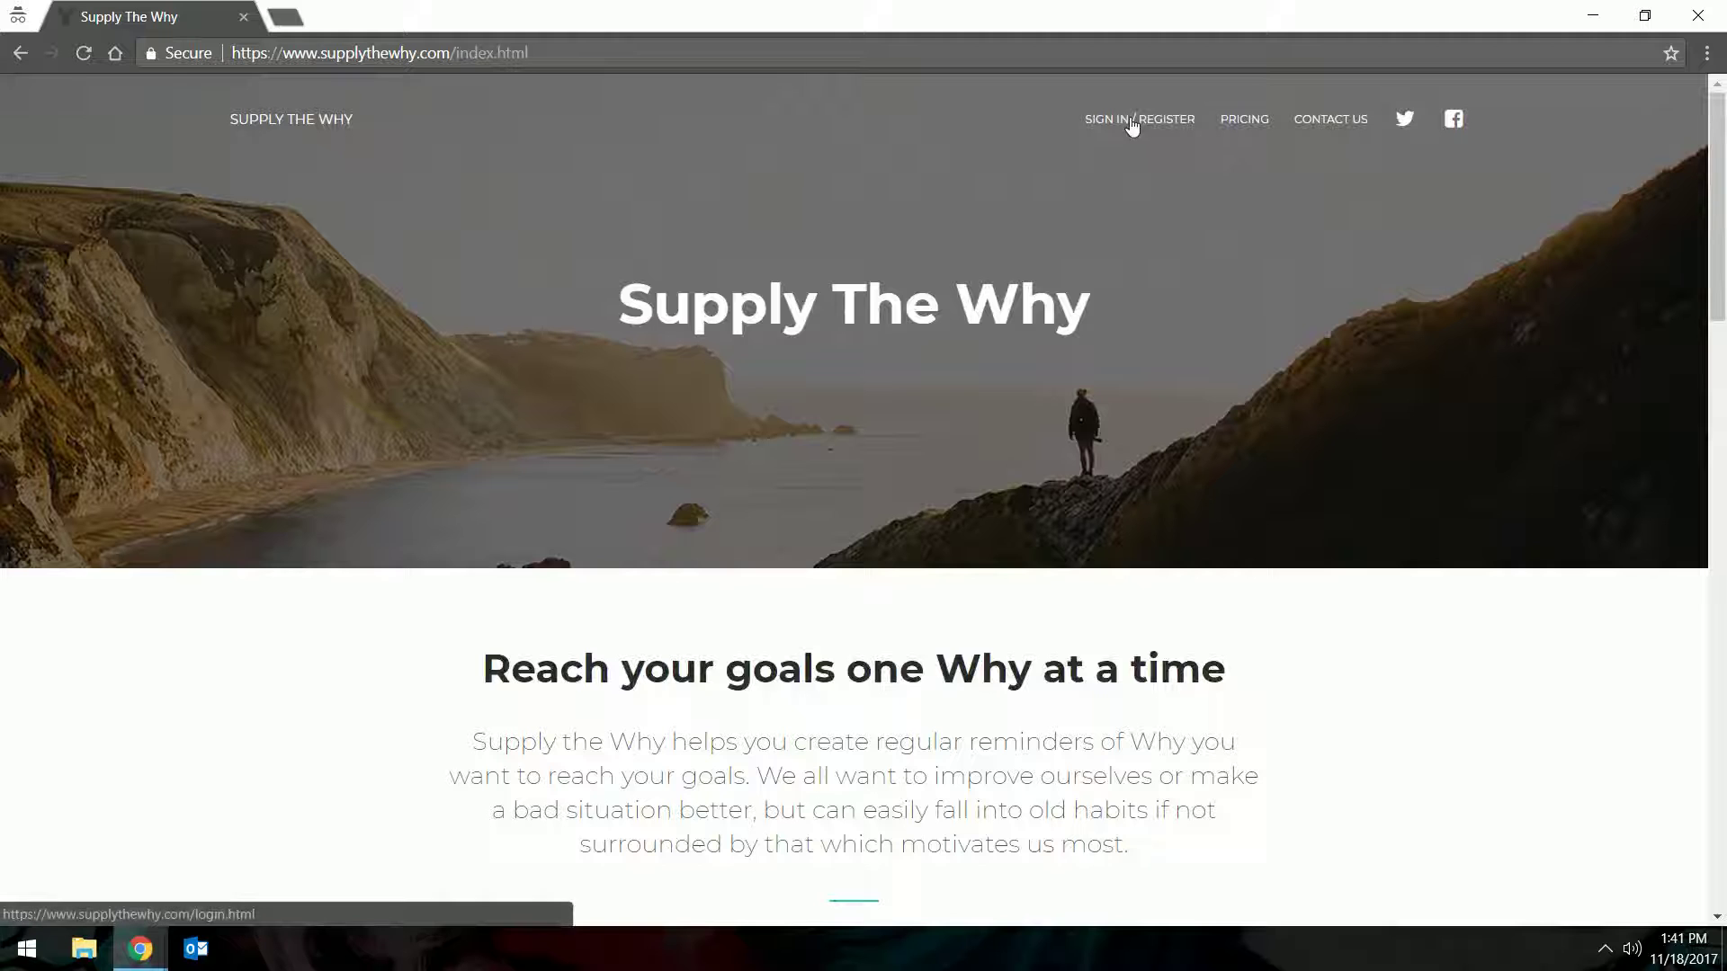
left_click(1129, 126)
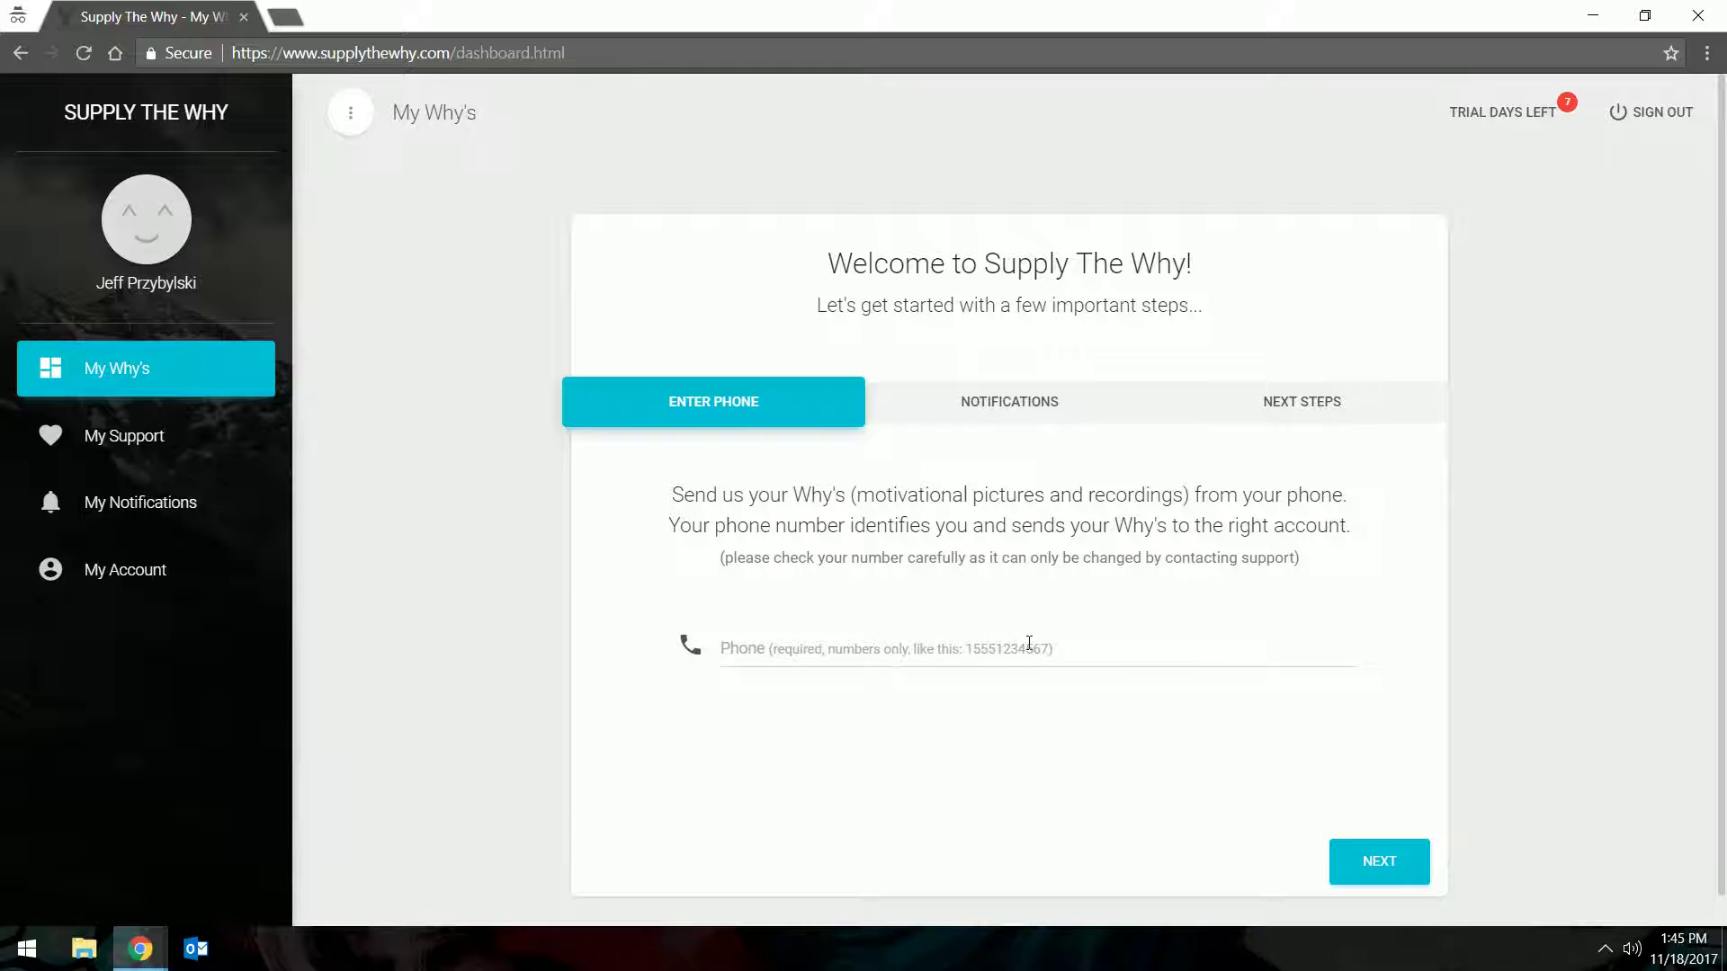
Enter the account's phone number on the ENTER PHONE step and advance to notifications
left_click(832, 644)
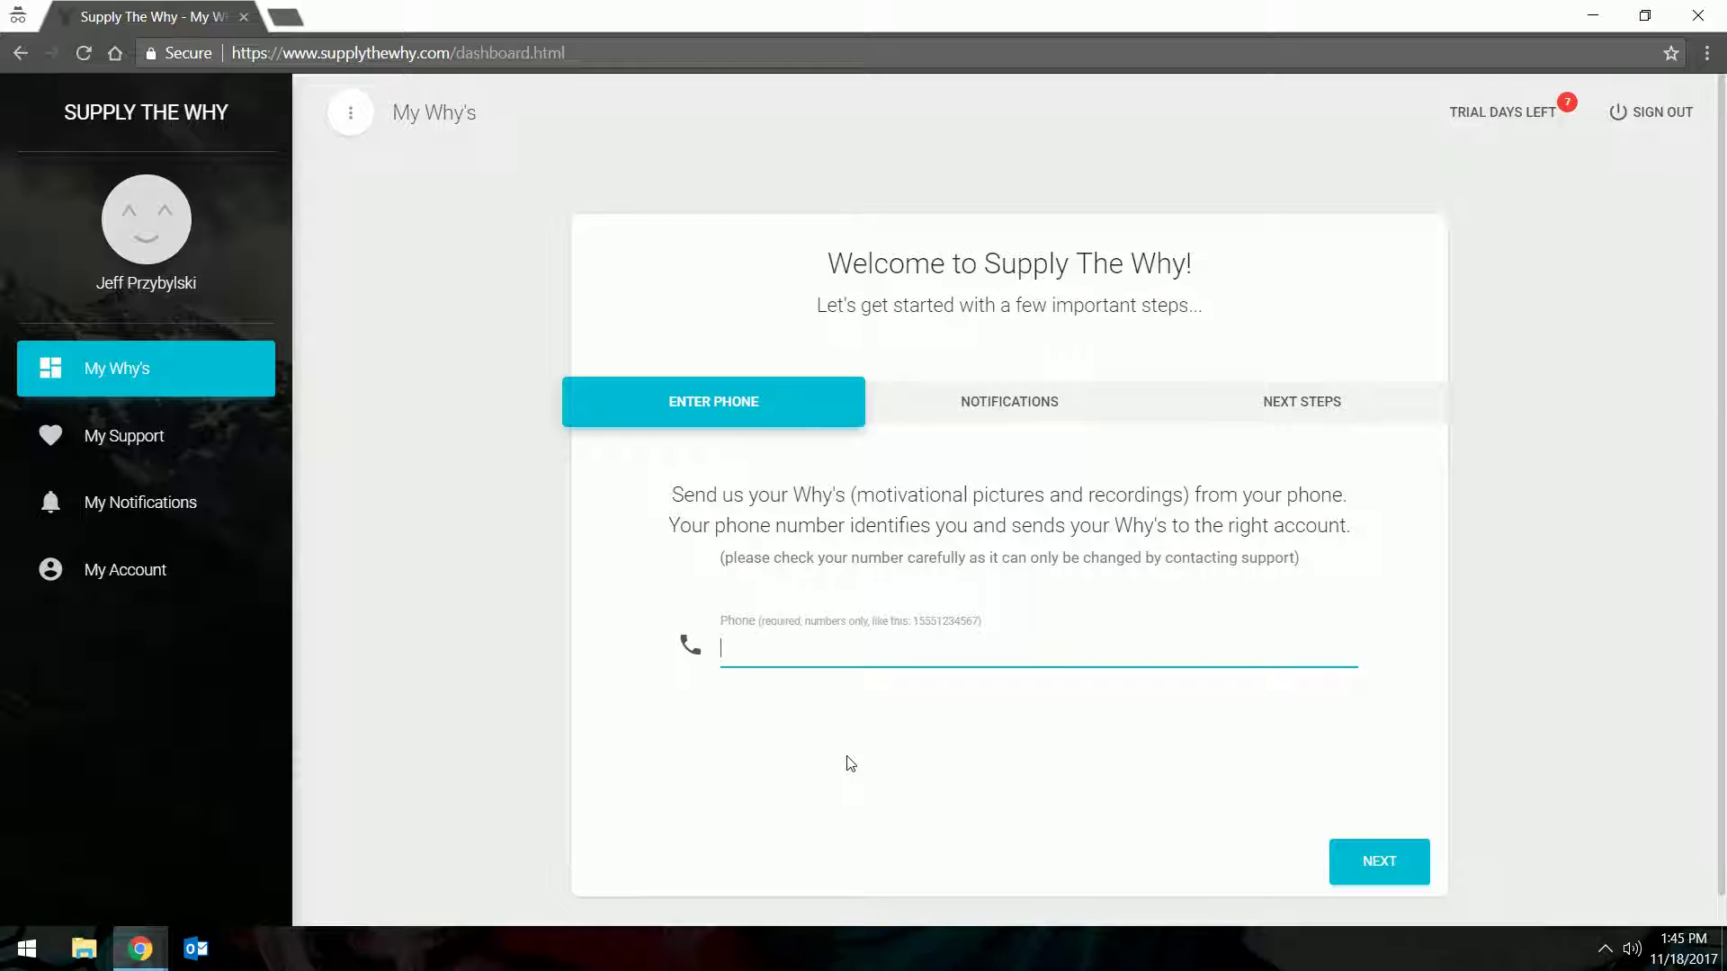
type("15551234567")
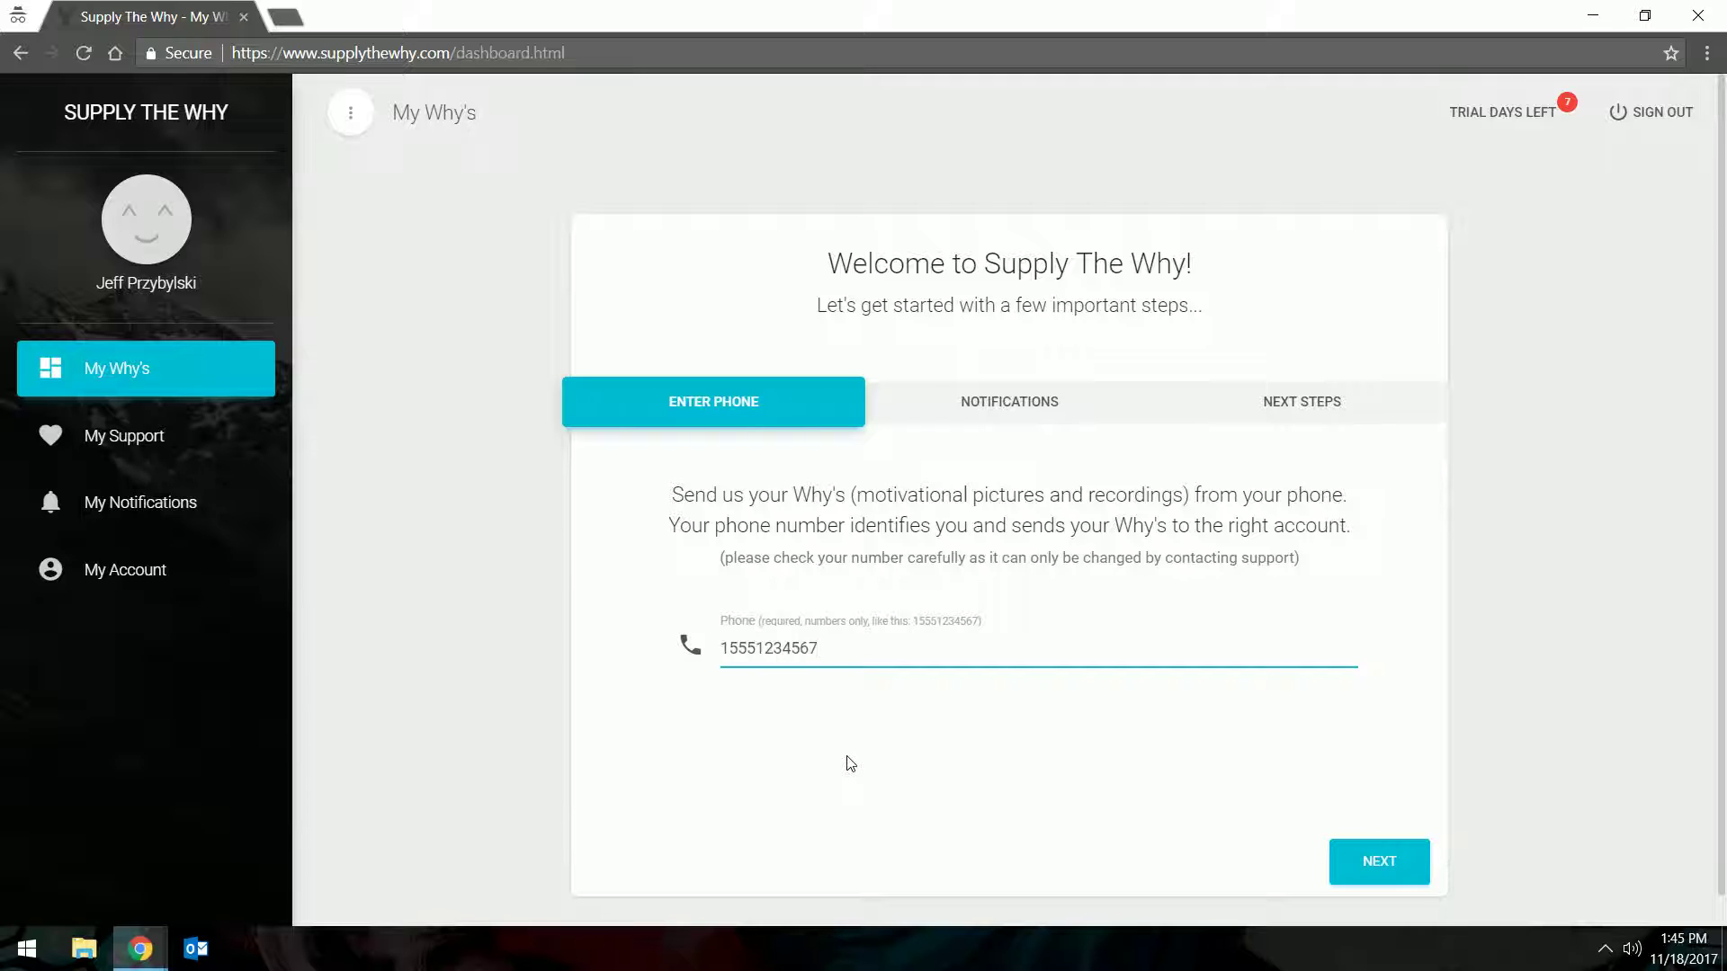
left_click(1368, 863)
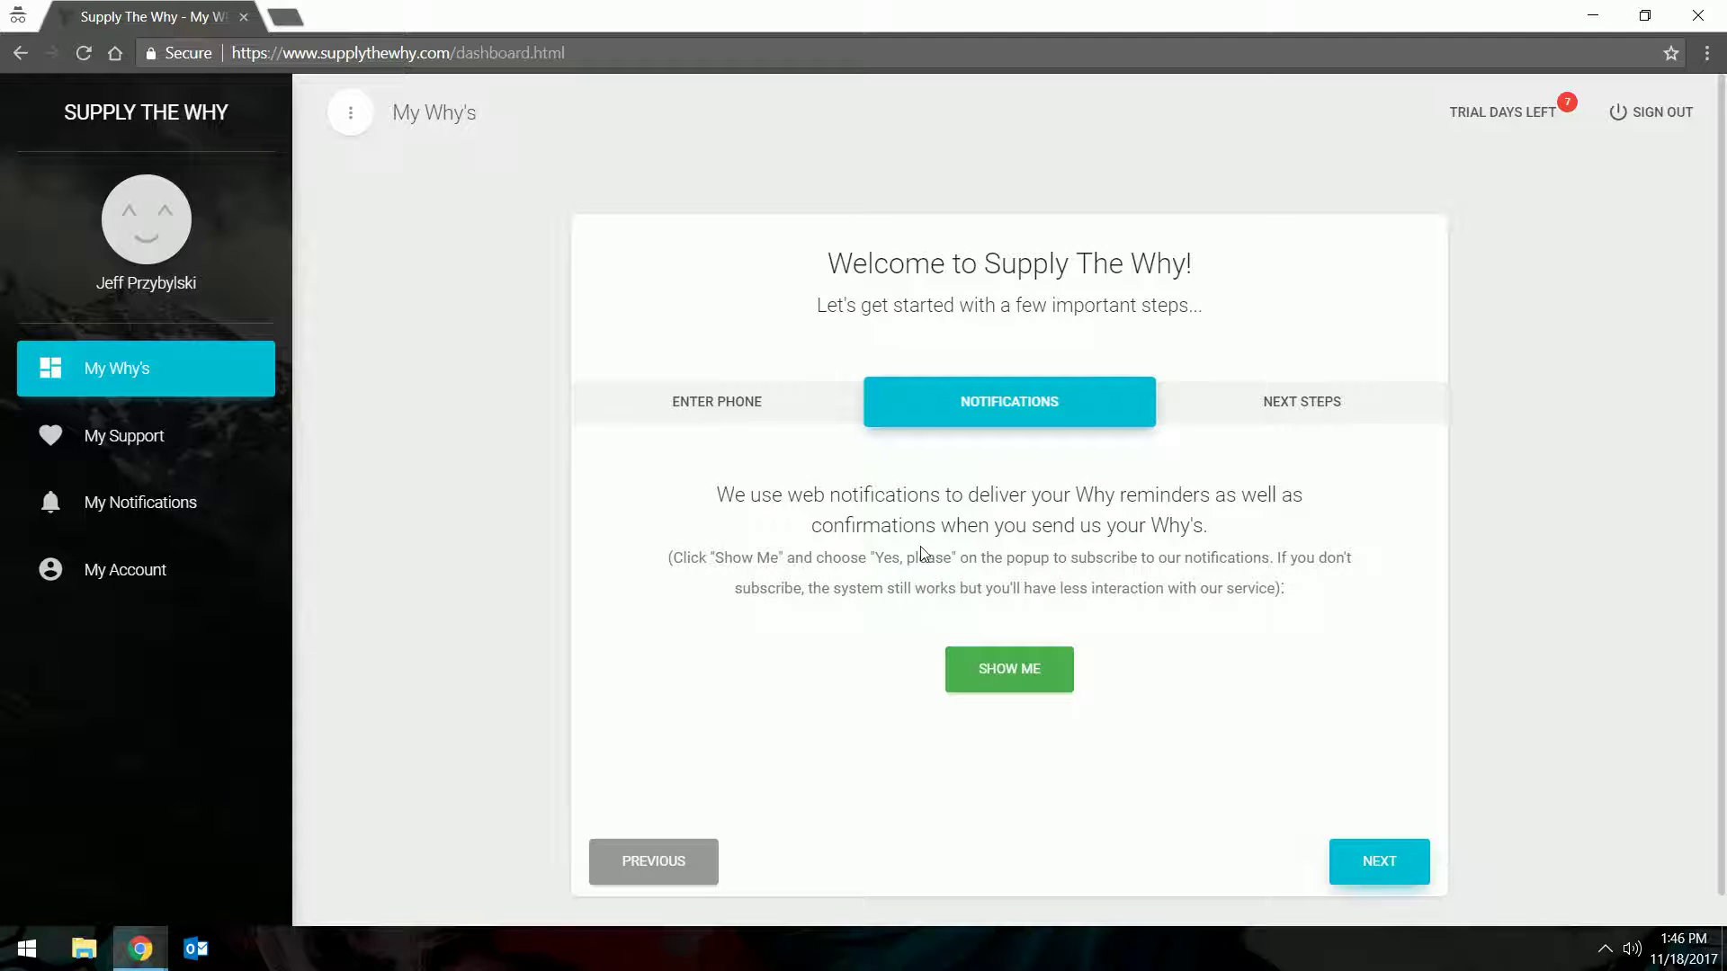
Accept the web notification subscription with 'Yes, please!' and continue to next steps
left_click(1012, 686)
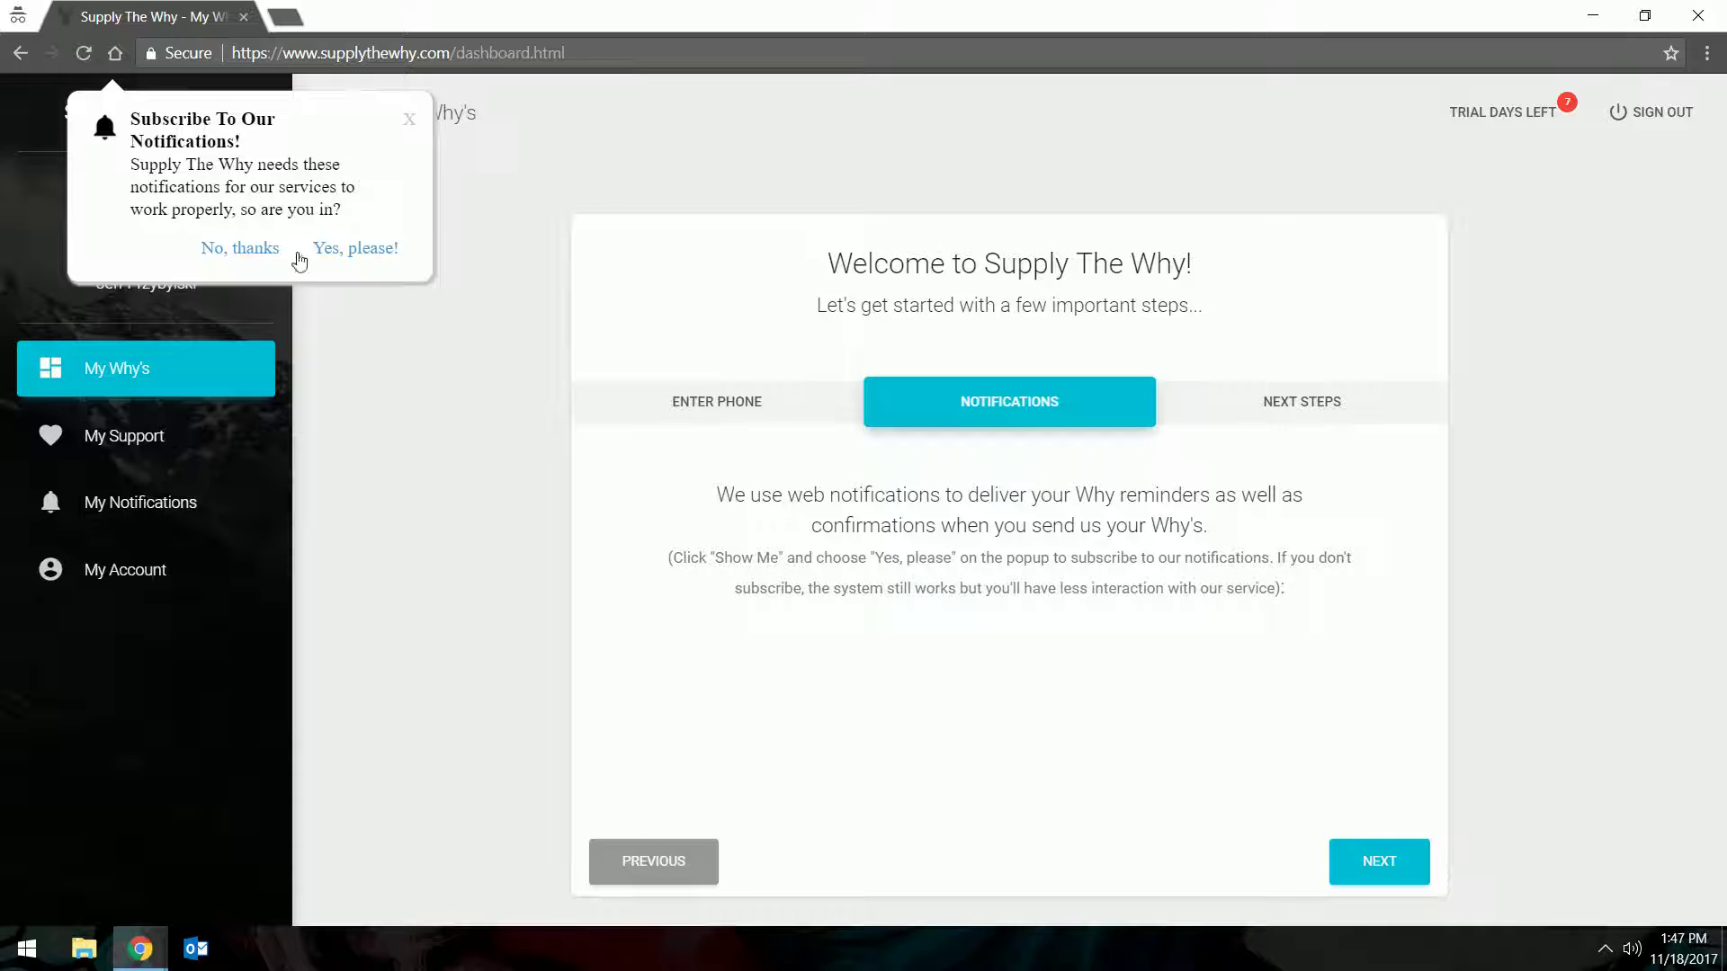
left_click(364, 254)
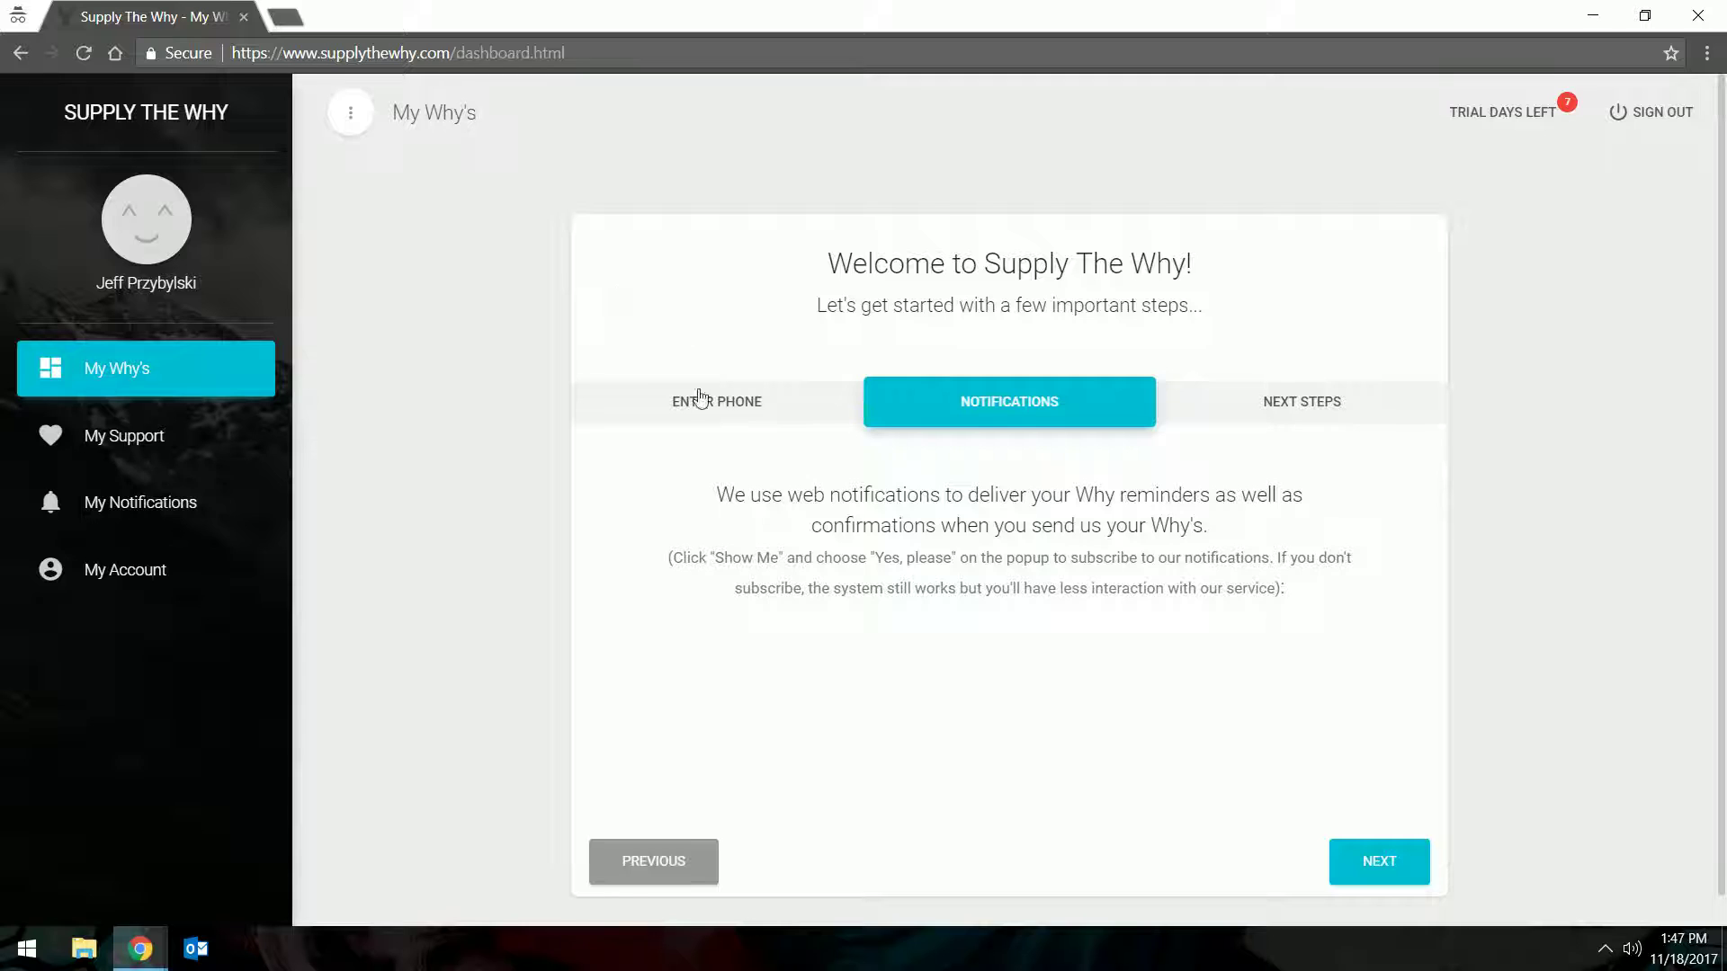
left_click(1380, 870)
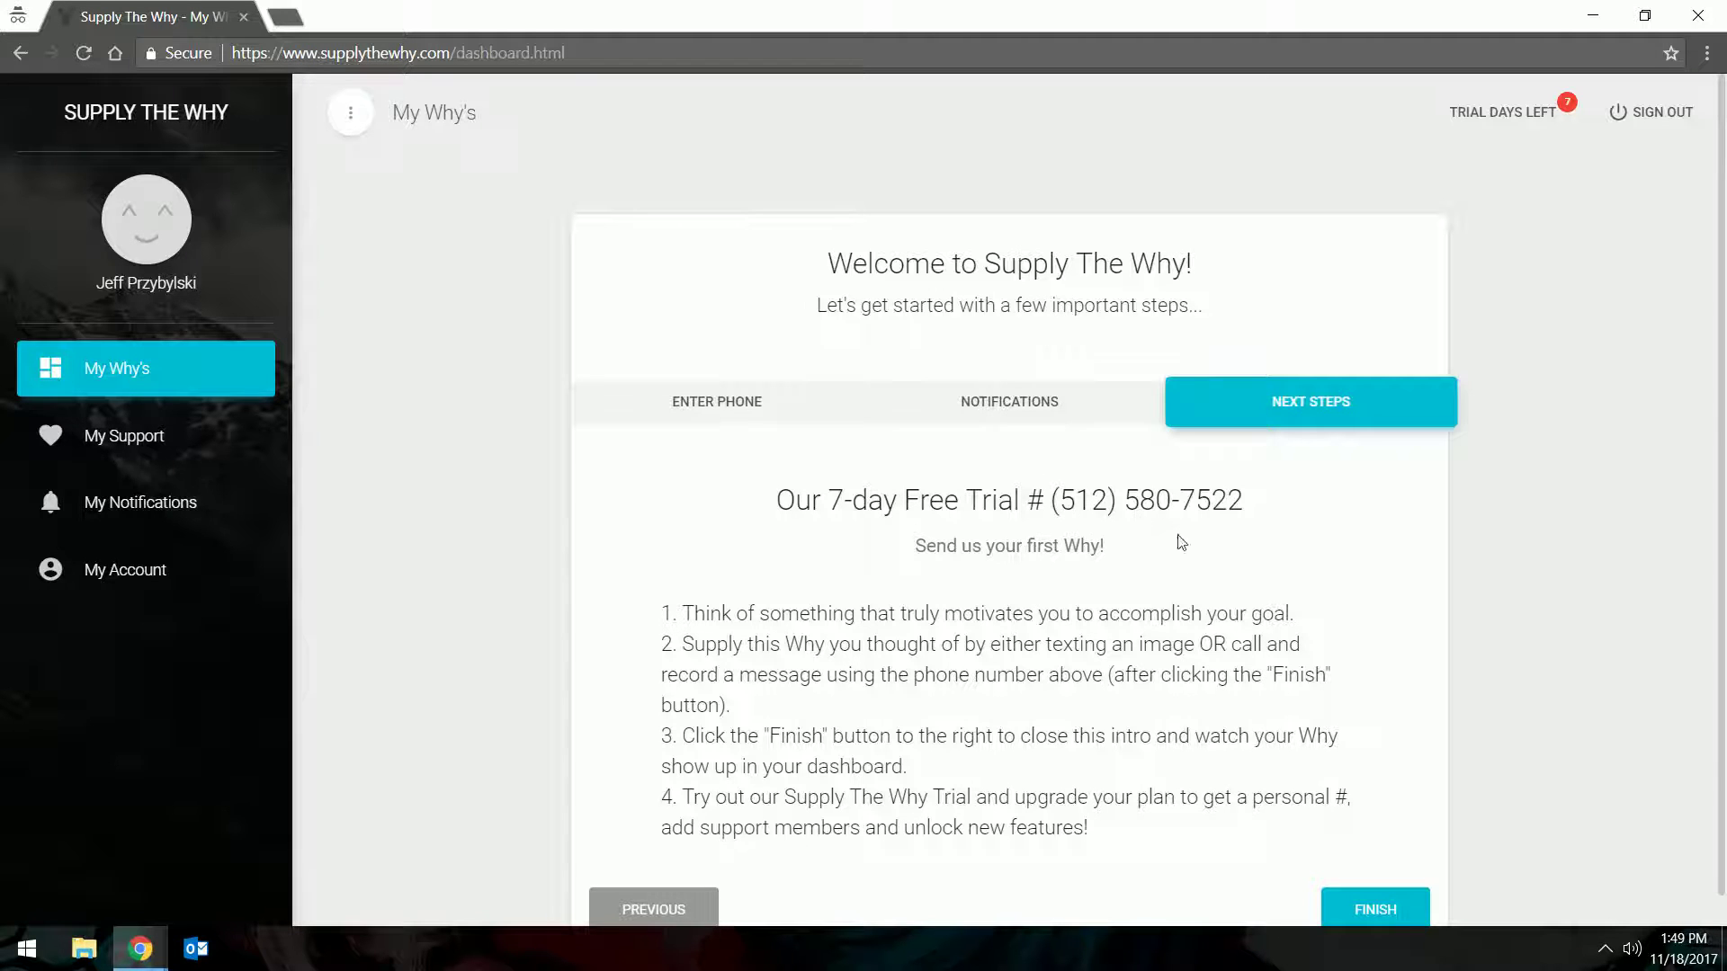
Finish the welcome intro from the NEXT STEPS page
left_click(1368, 912)
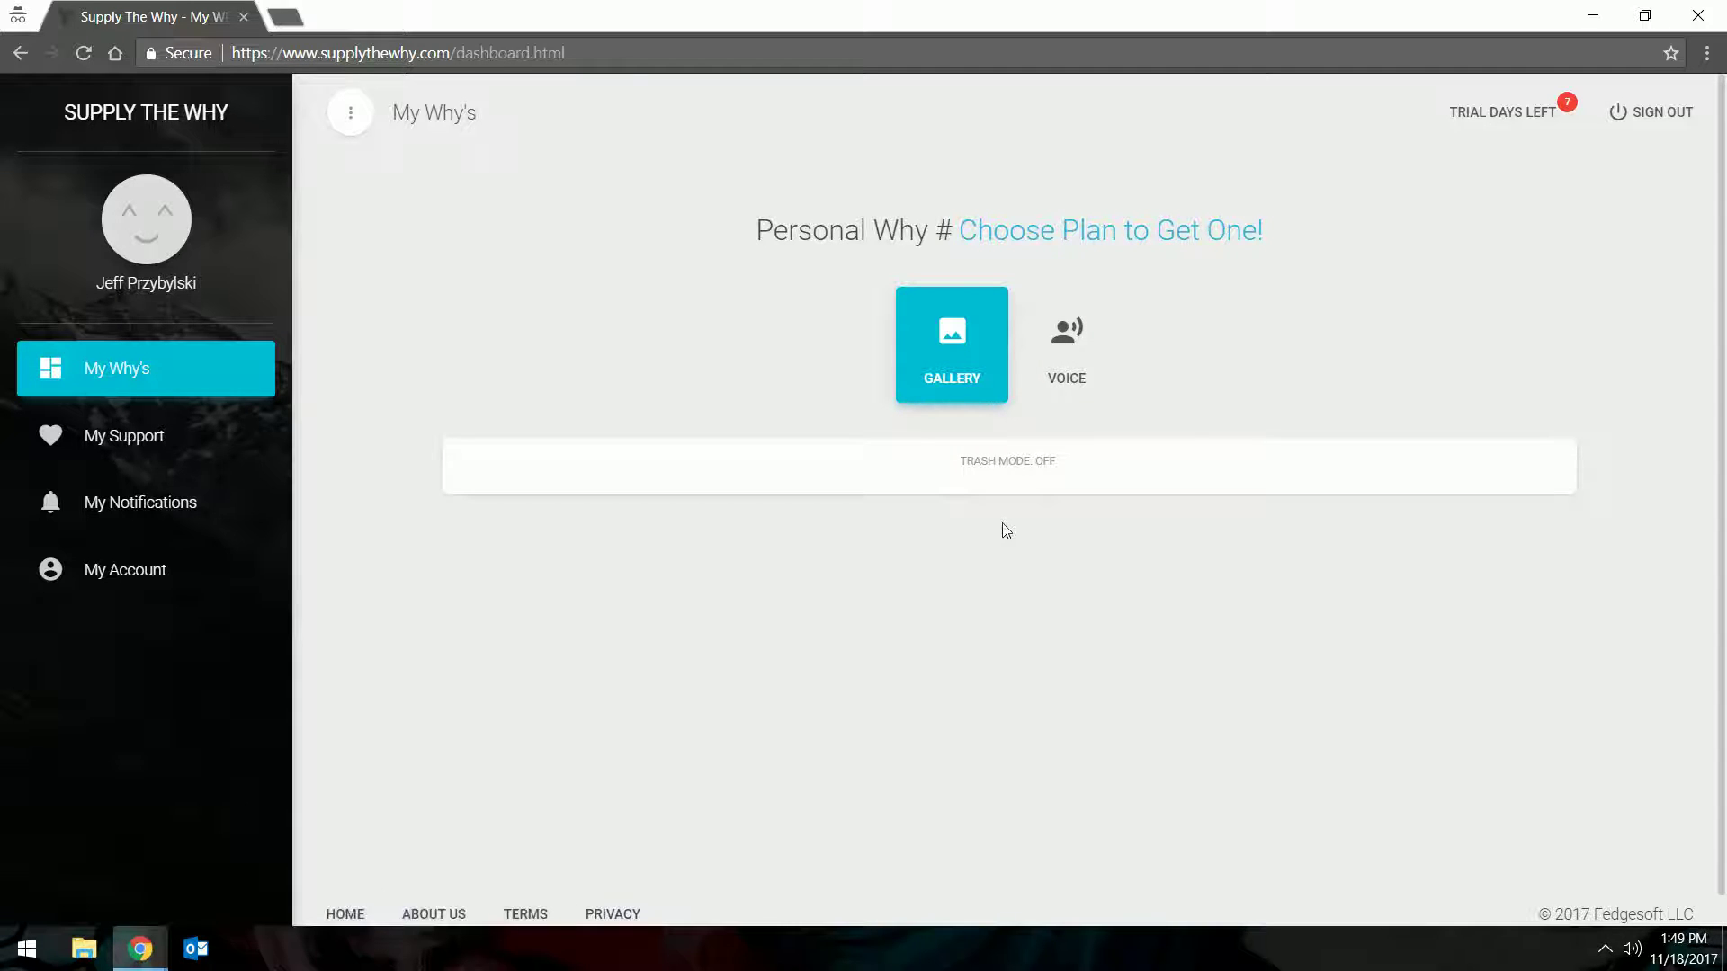
View the voice Why's with trash mode on, return to the gallery, then go to My Support
left_click(1066, 364)
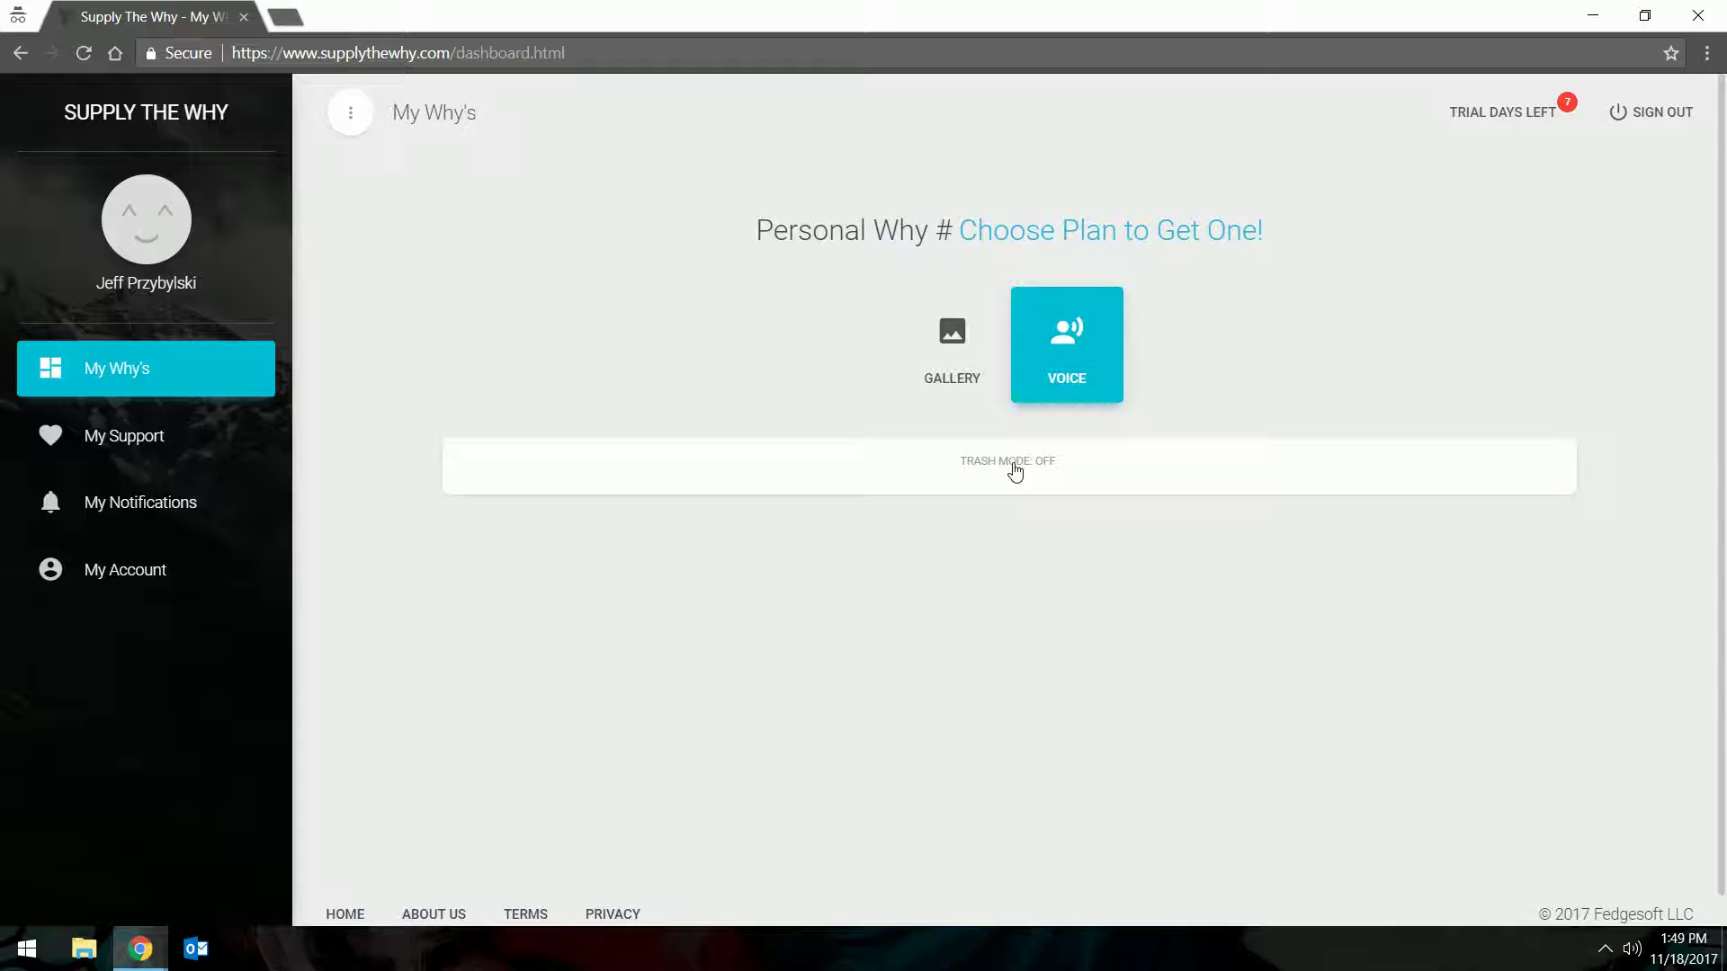
left_click(1015, 467)
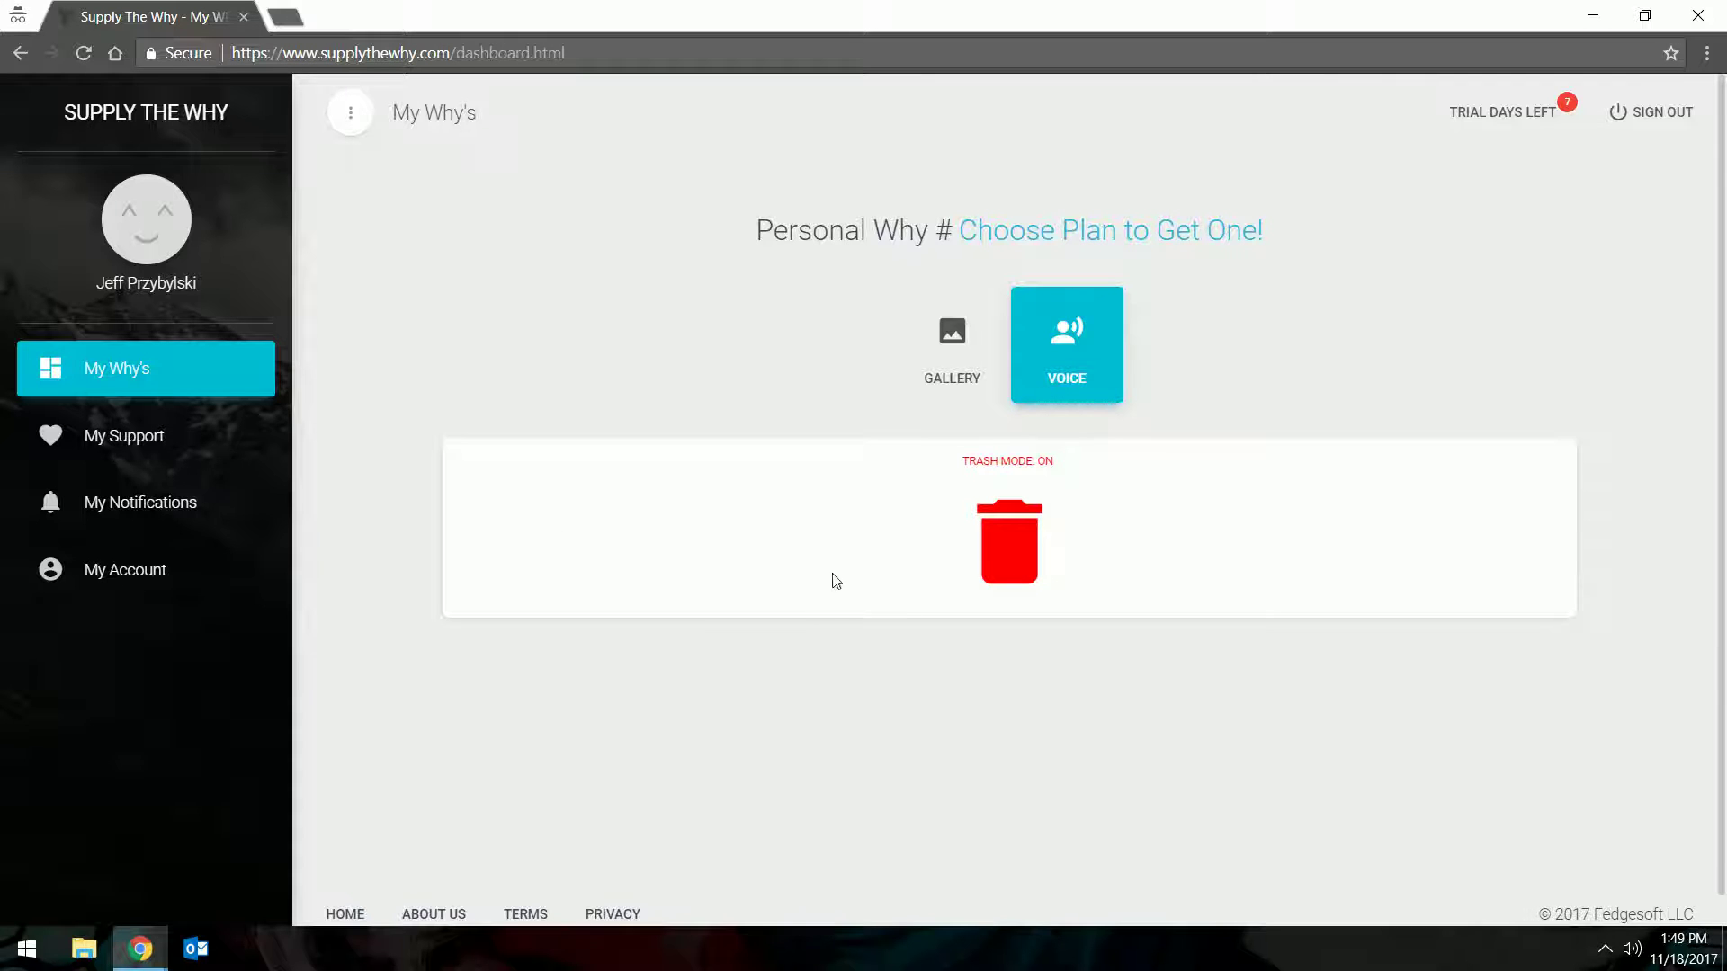
left_click(958, 376)
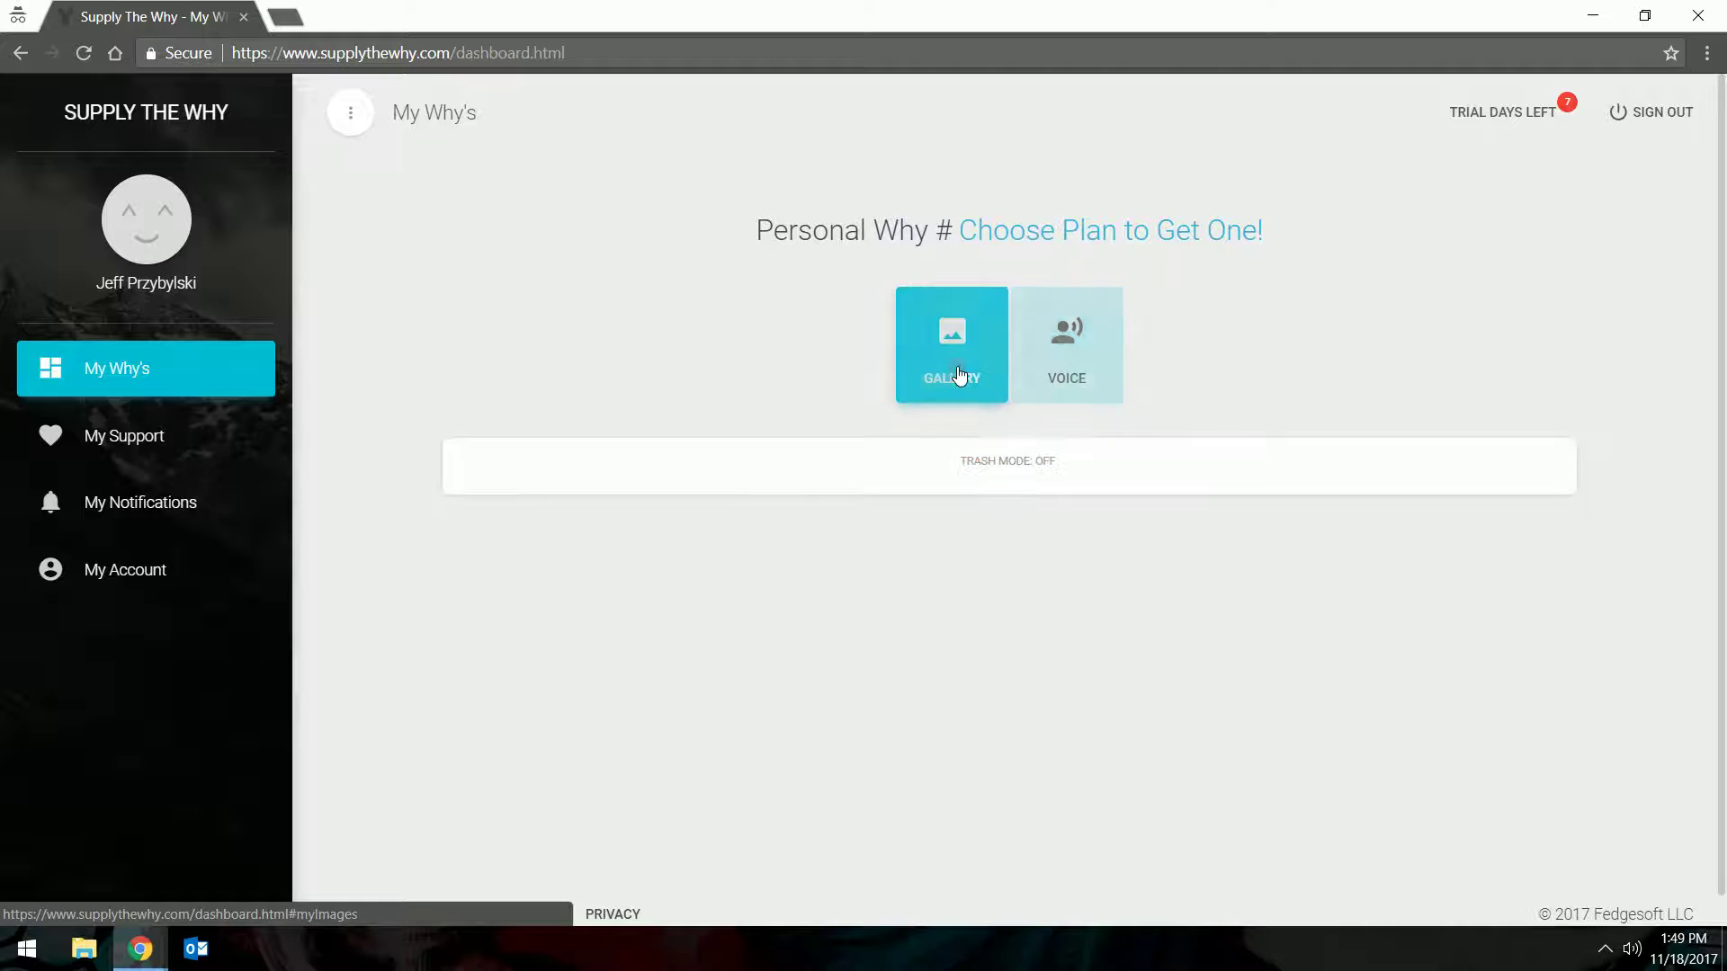
left_click(126, 455)
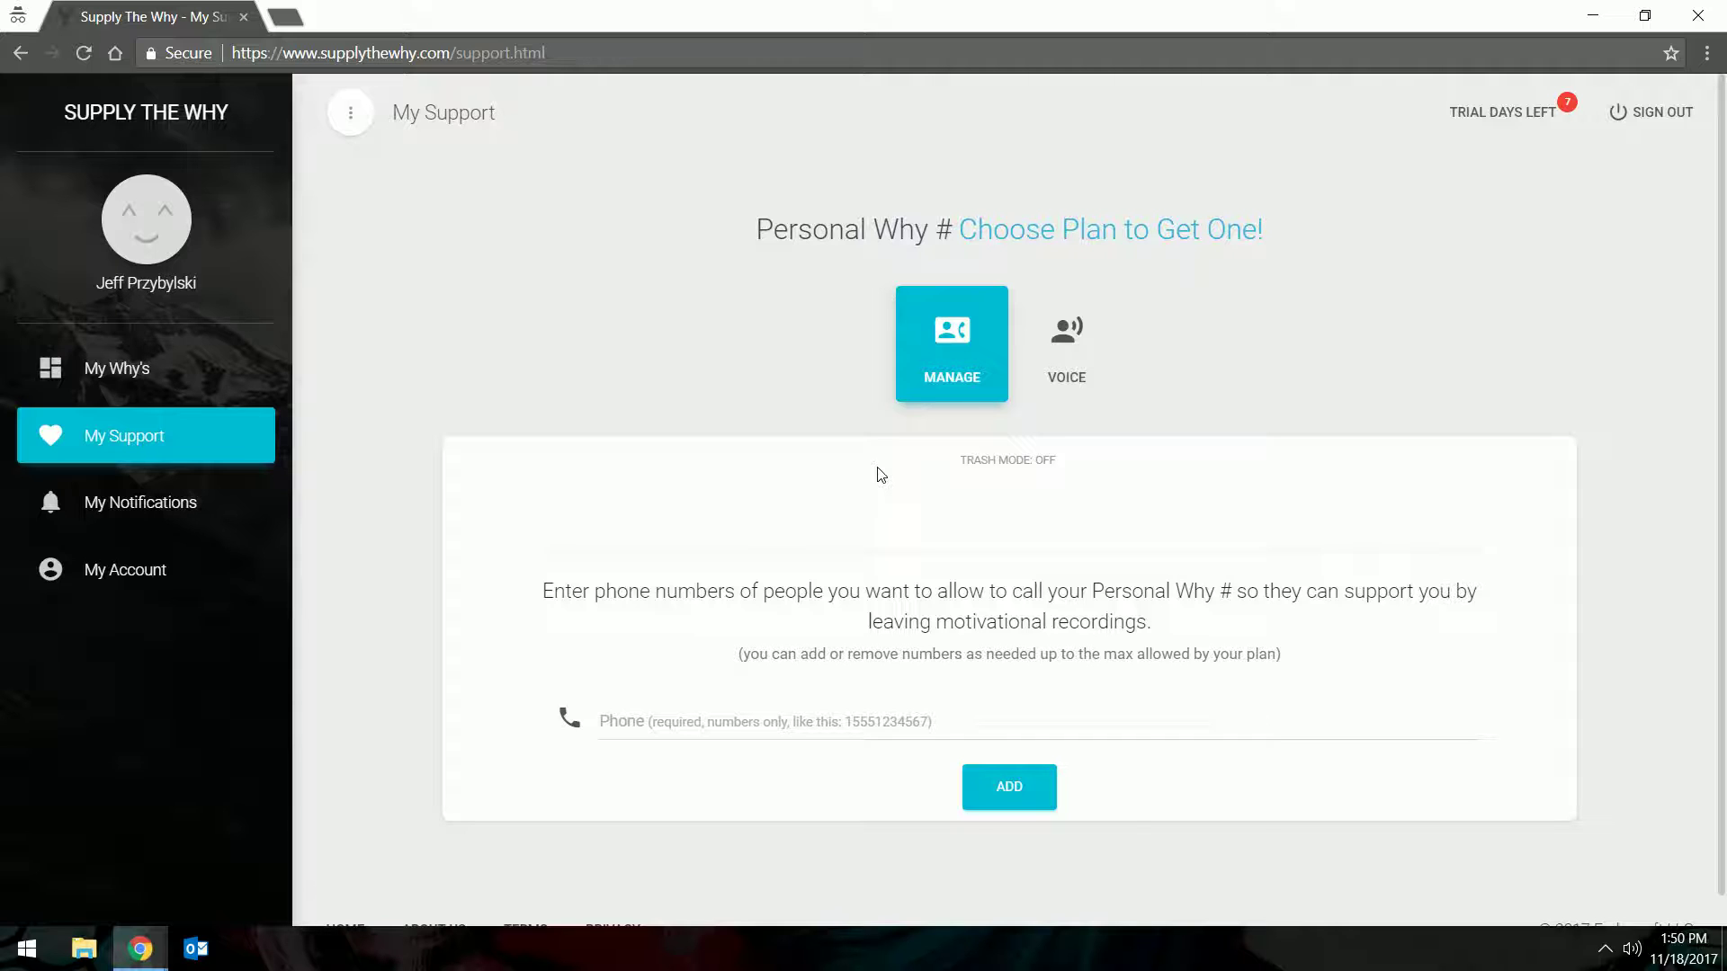
Go to My Notifications from the left sidebar
left_click(128, 517)
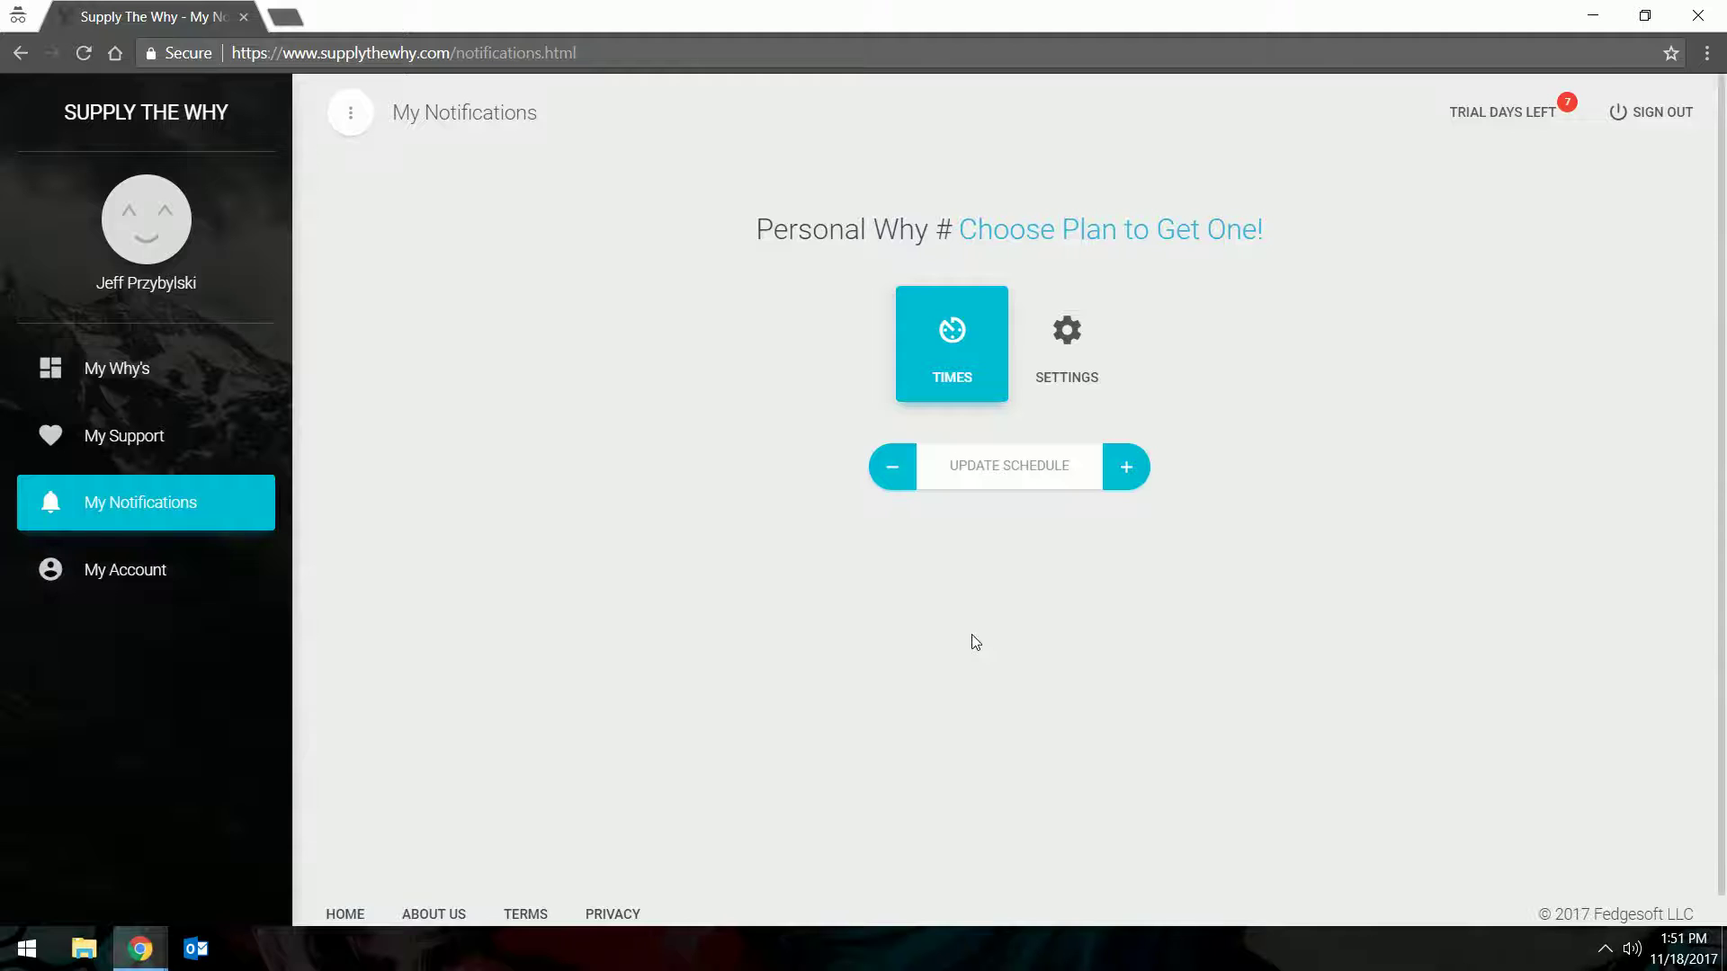
left_click(1128, 472)
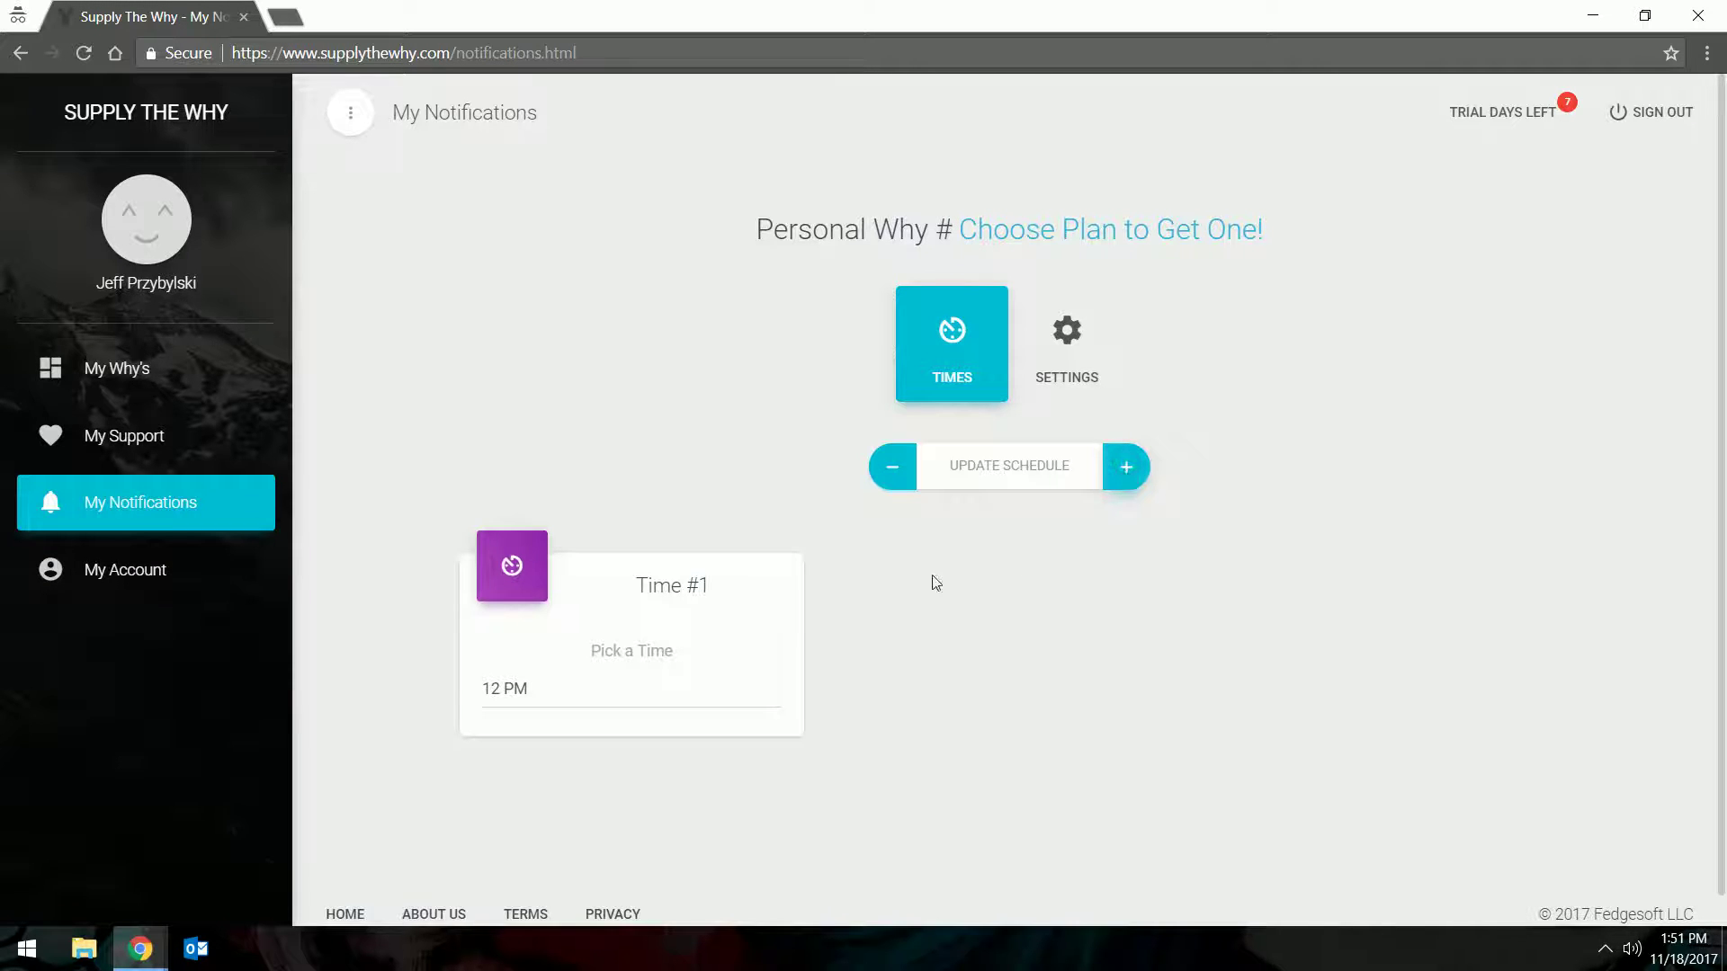
left_click(1126, 470)
left_click(1126, 469)
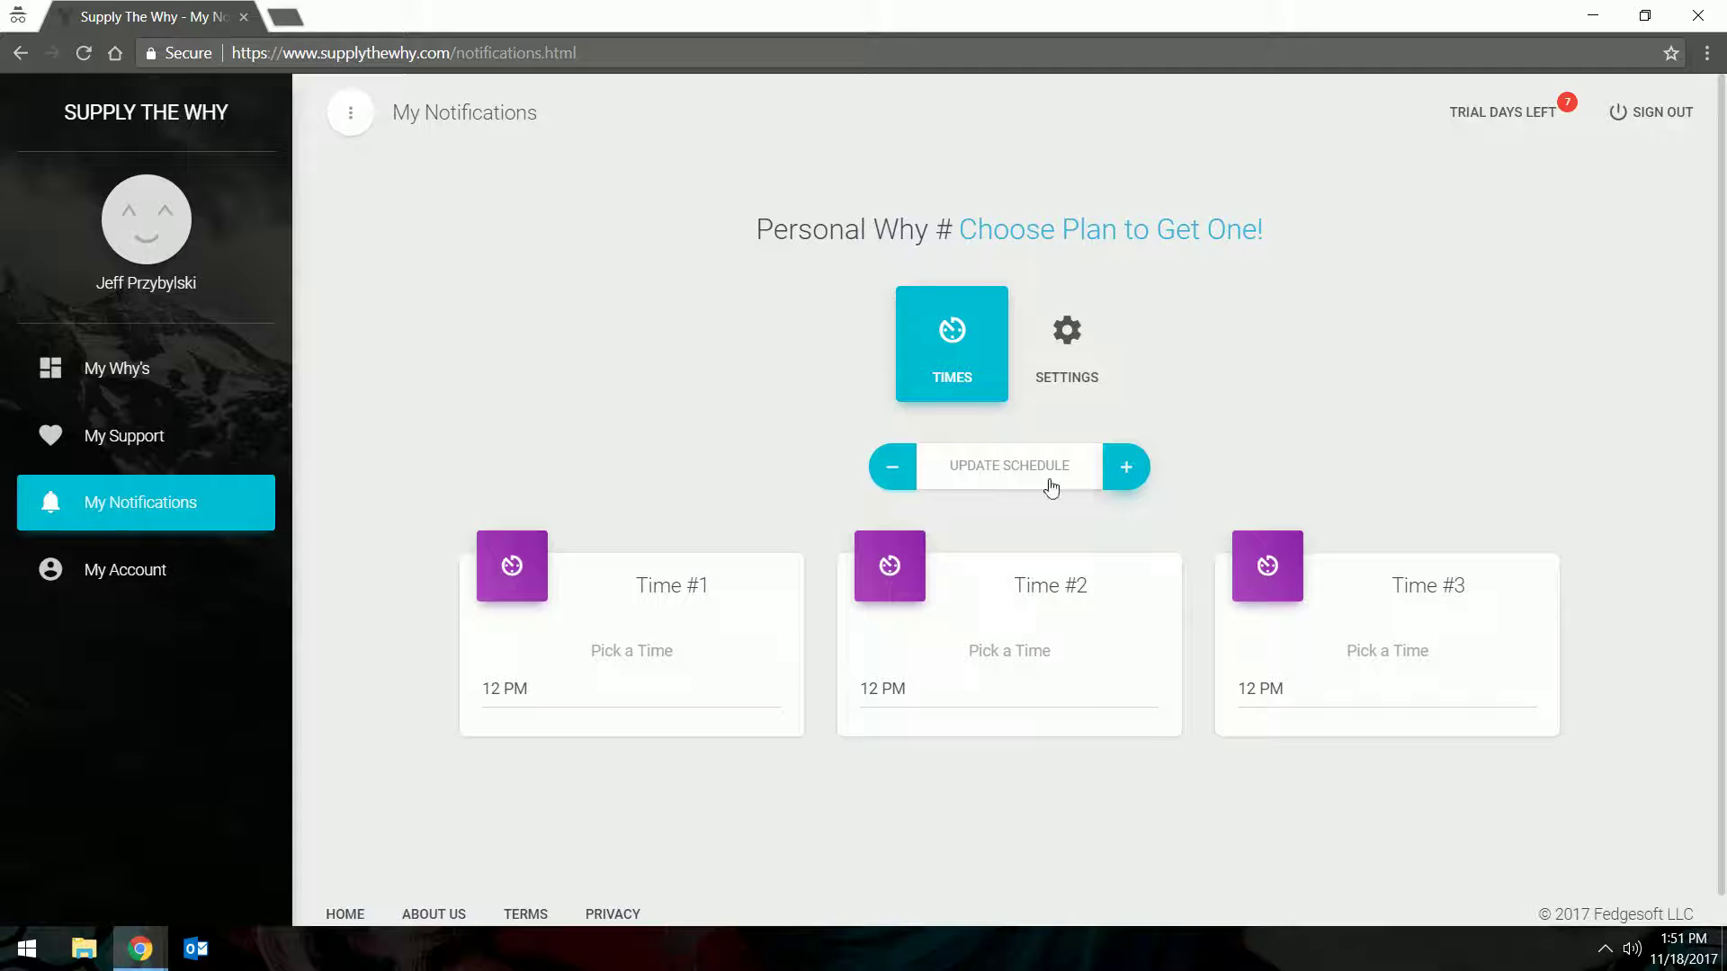
left_click(895, 470)
left_click(897, 477)
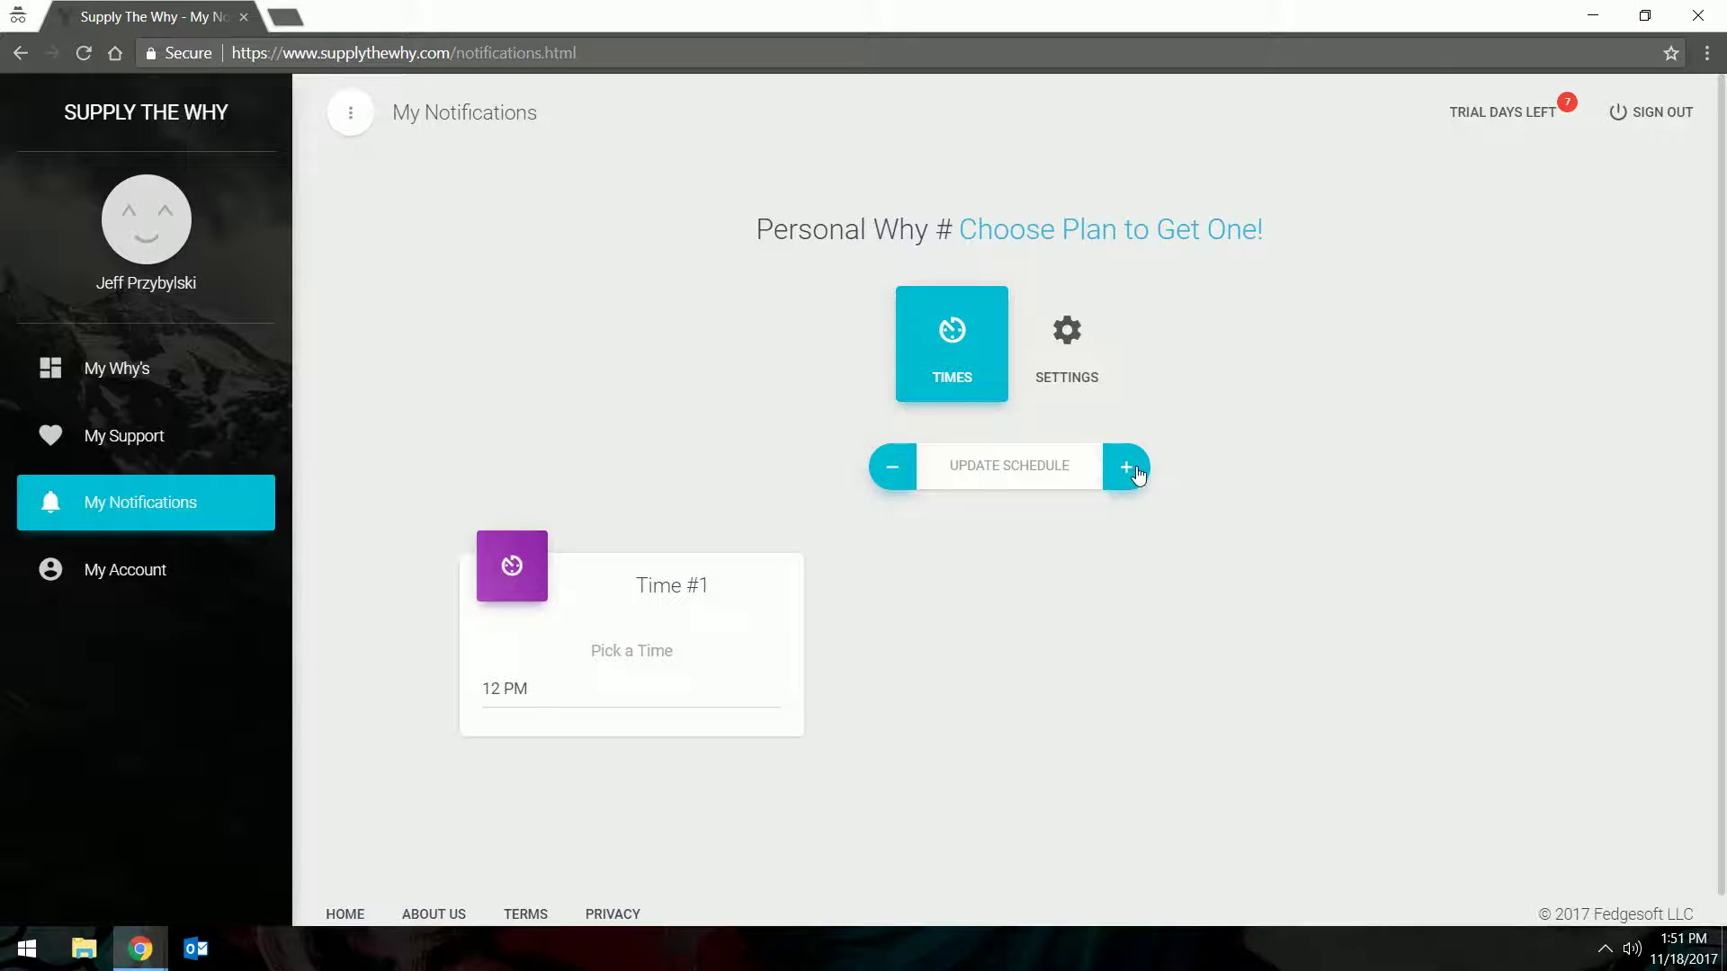
Change the Time #1 reminder hour from 12 PM to 3 PM
left_click(525, 690)
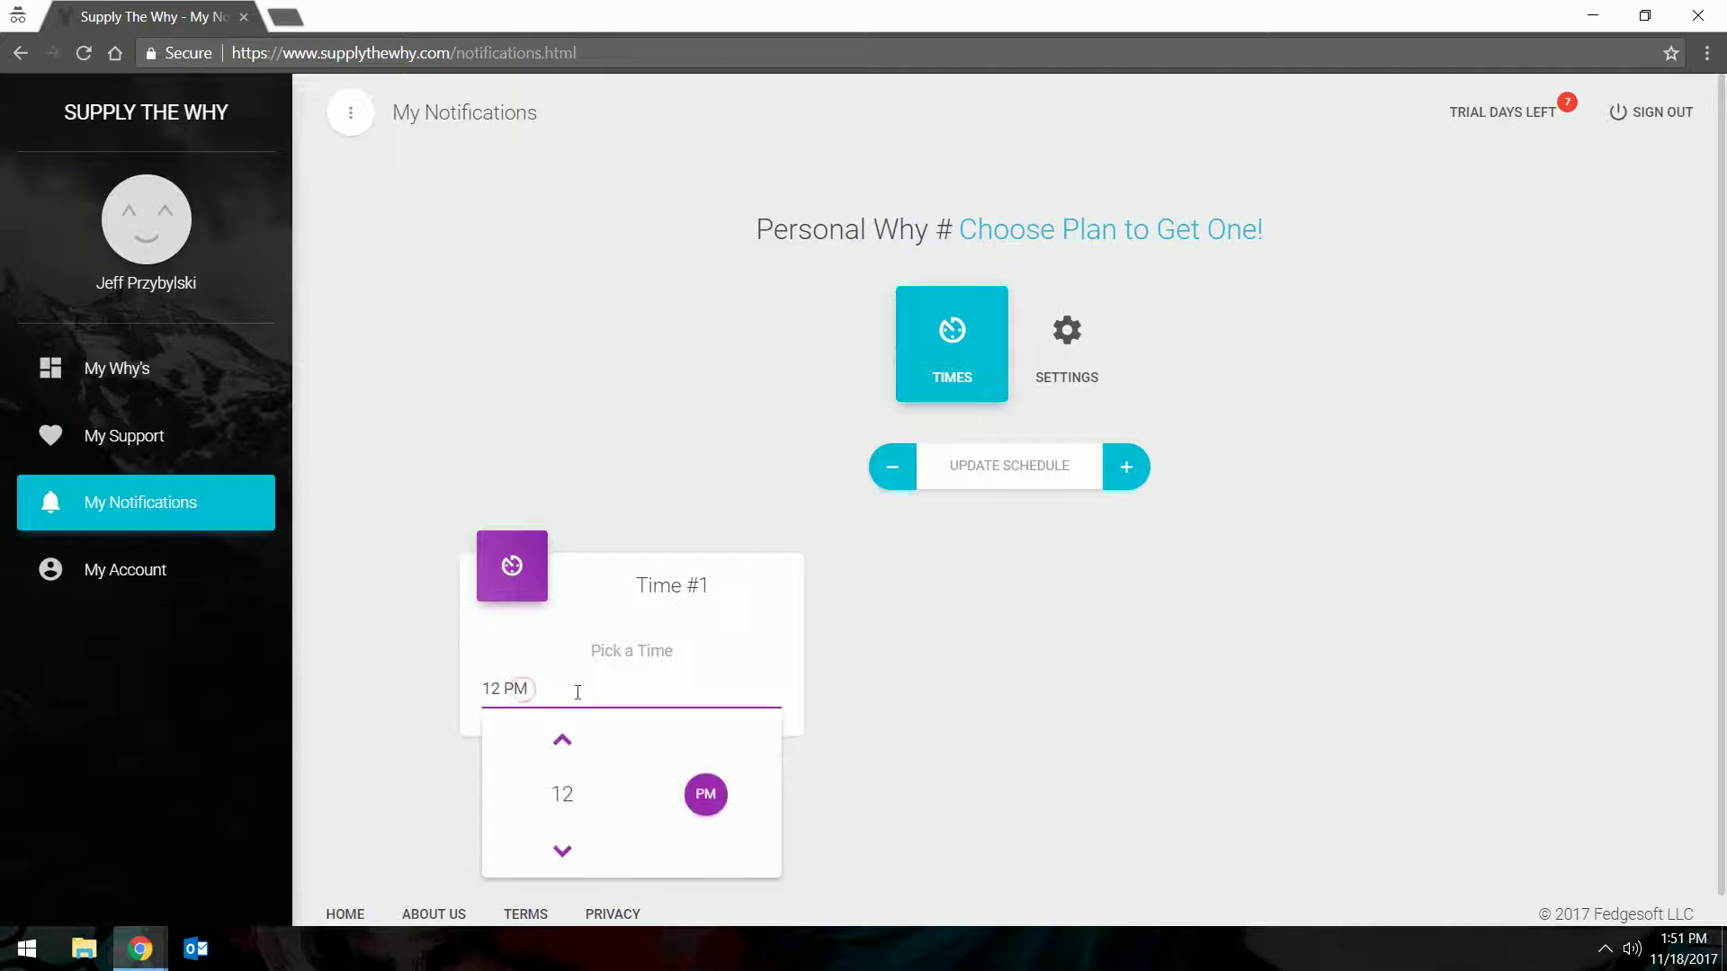
left_click(567, 748)
left_click(566, 748)
left_click(569, 746)
left_click(861, 644)
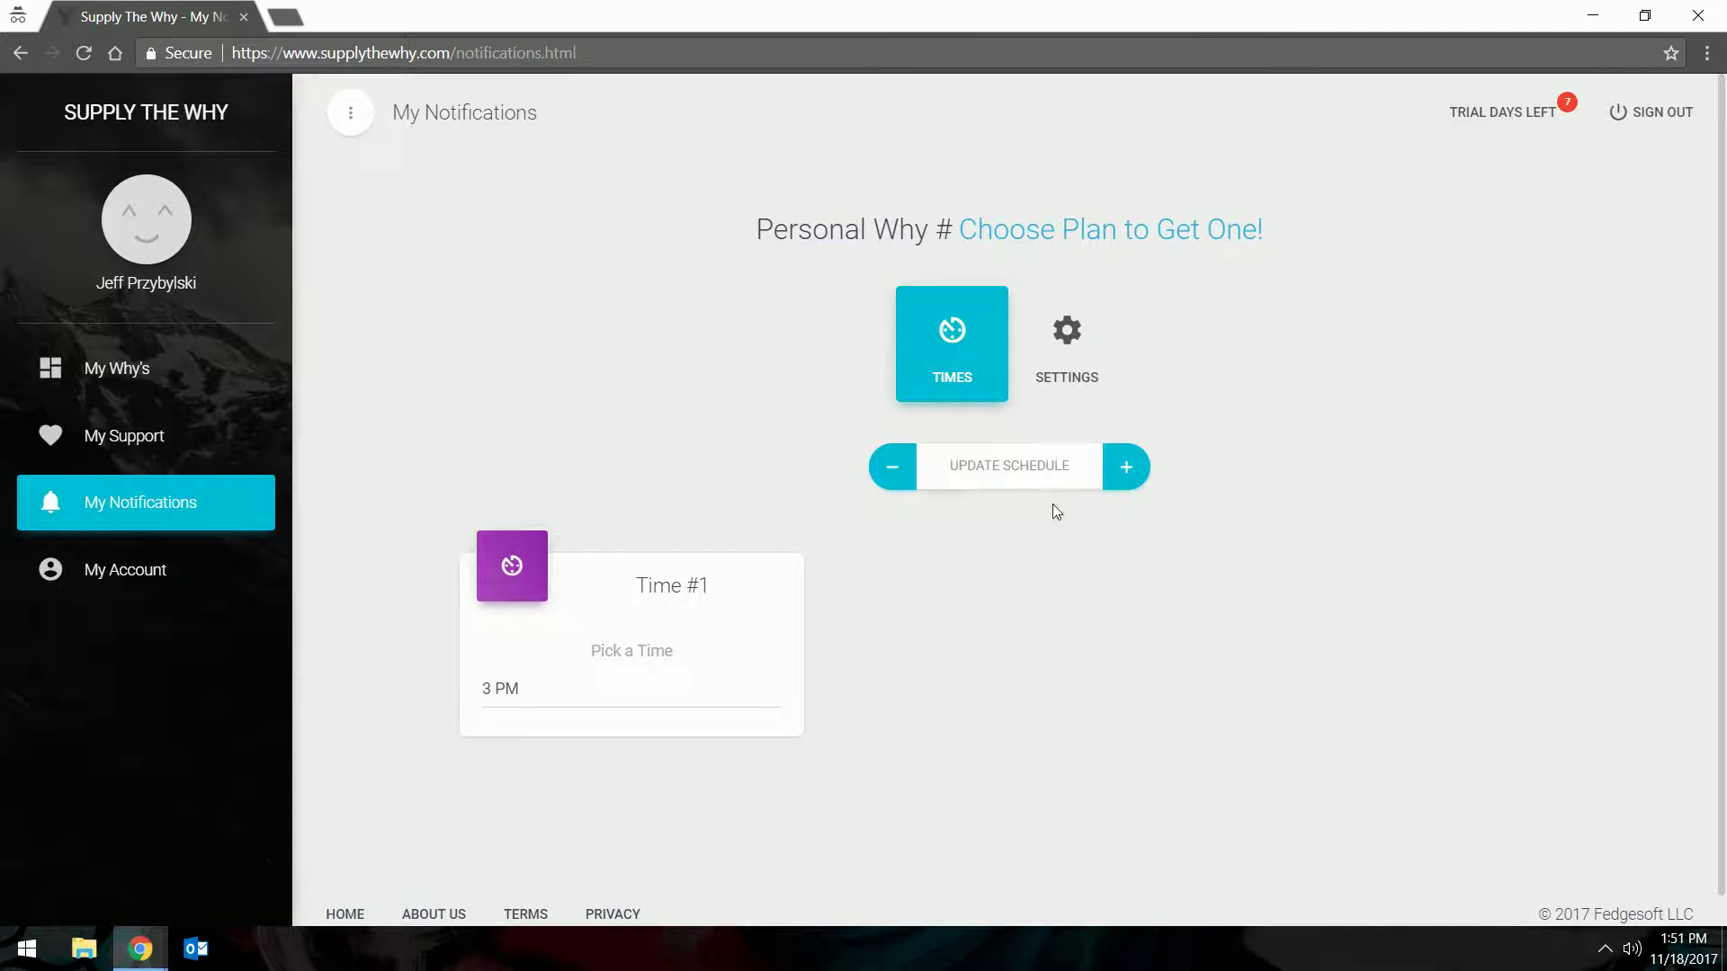
In notification settings, set the Why Type to Both, keeping the Central Time timezone
left_click(1077, 376)
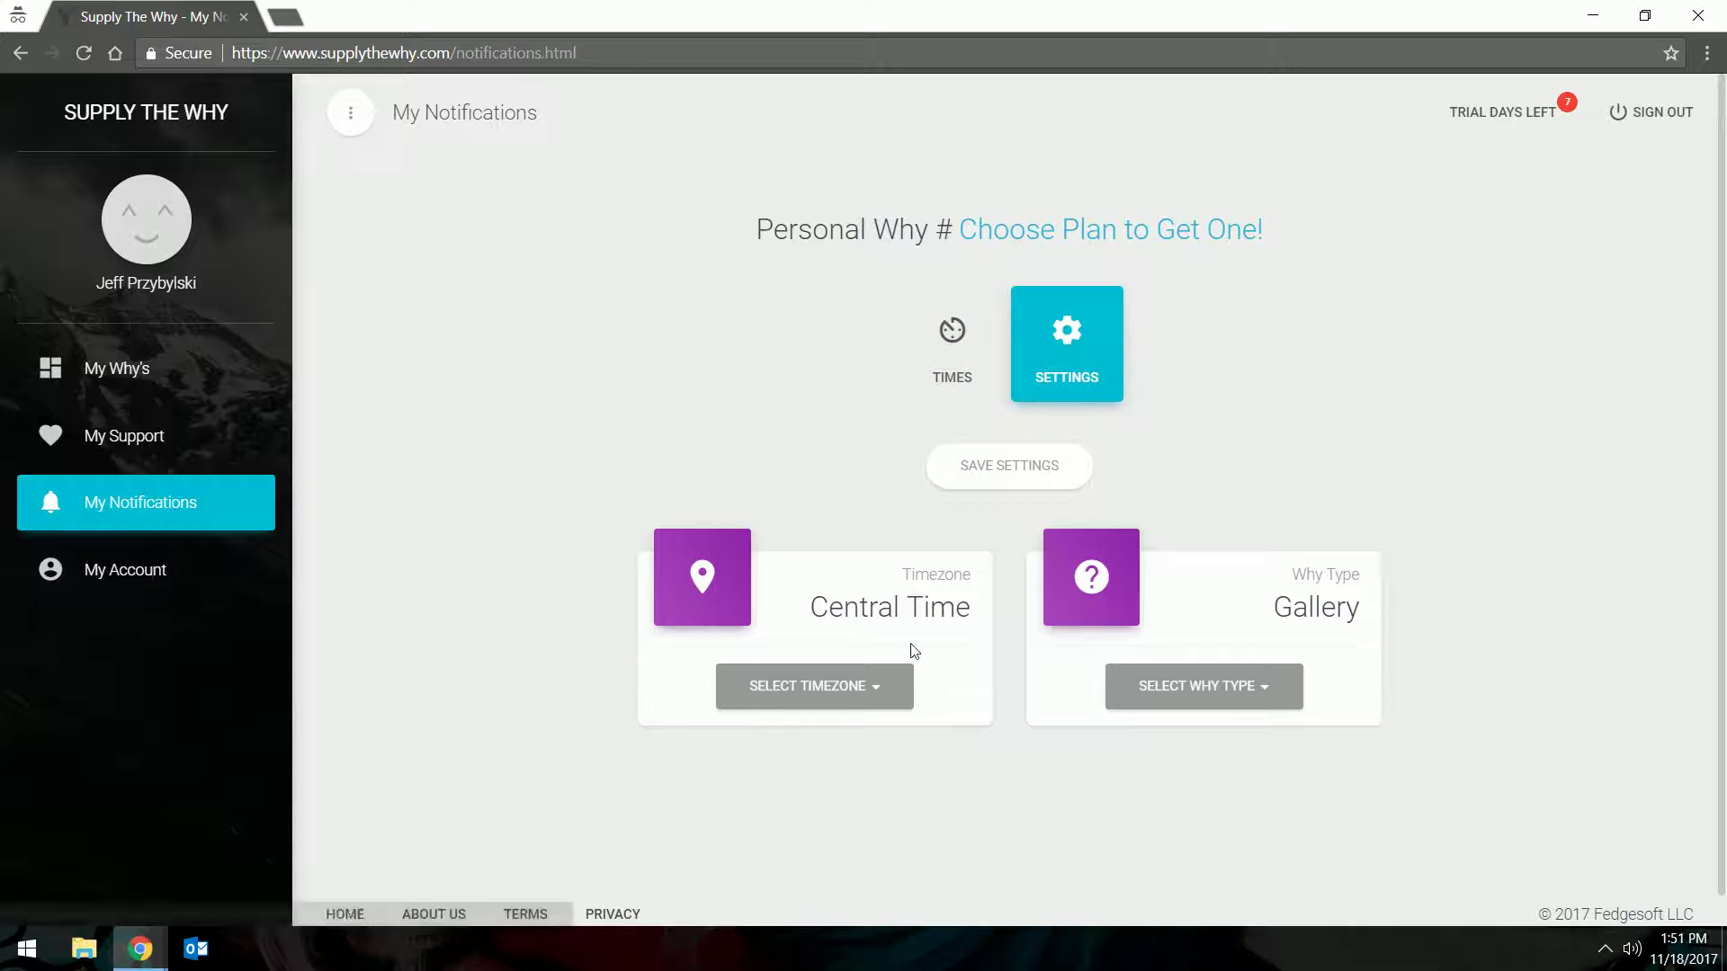
left_click(837, 694)
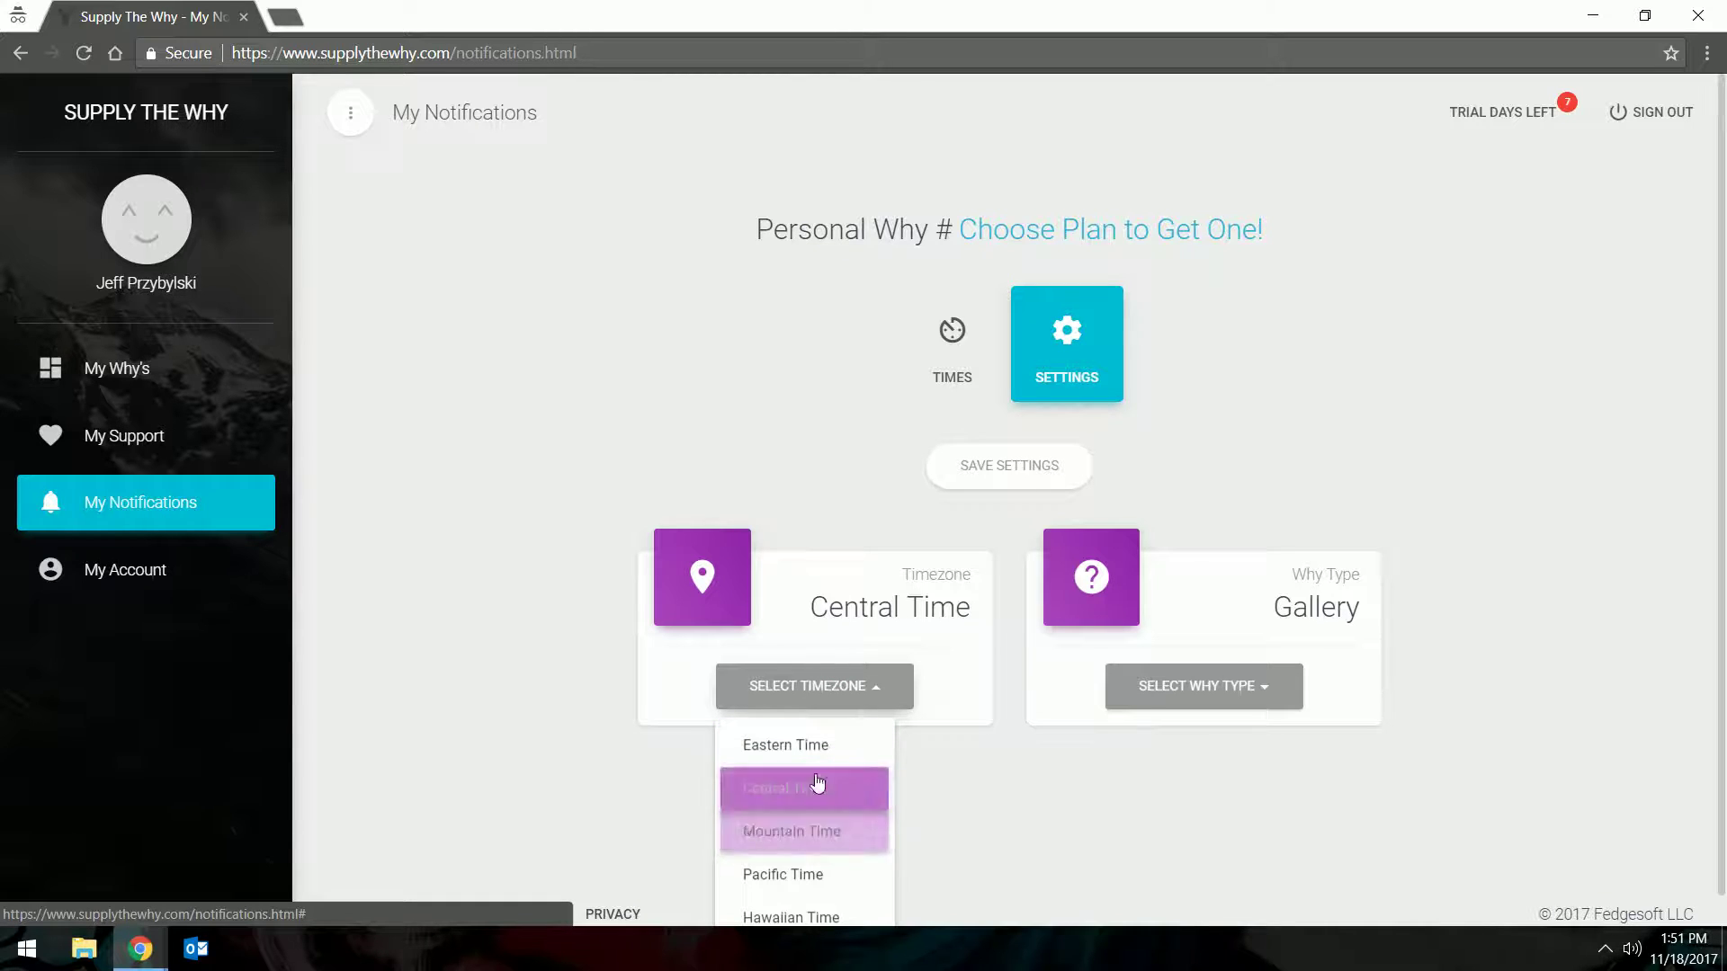
left_click(1073, 763)
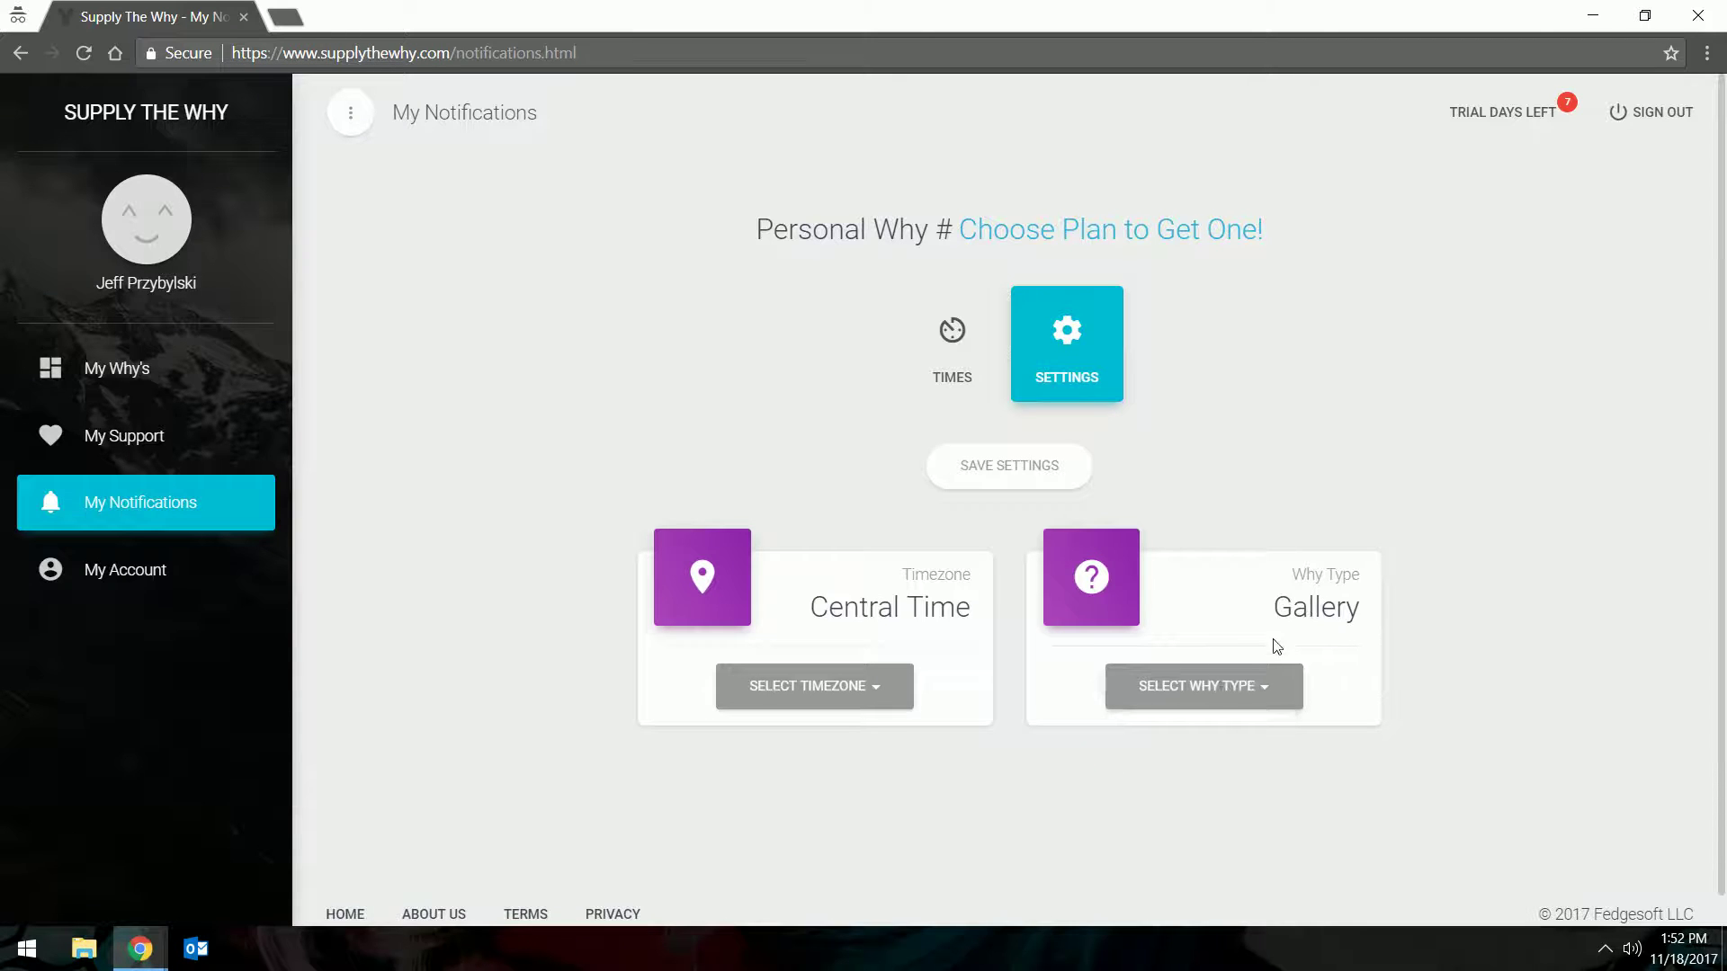
left_click(1226, 695)
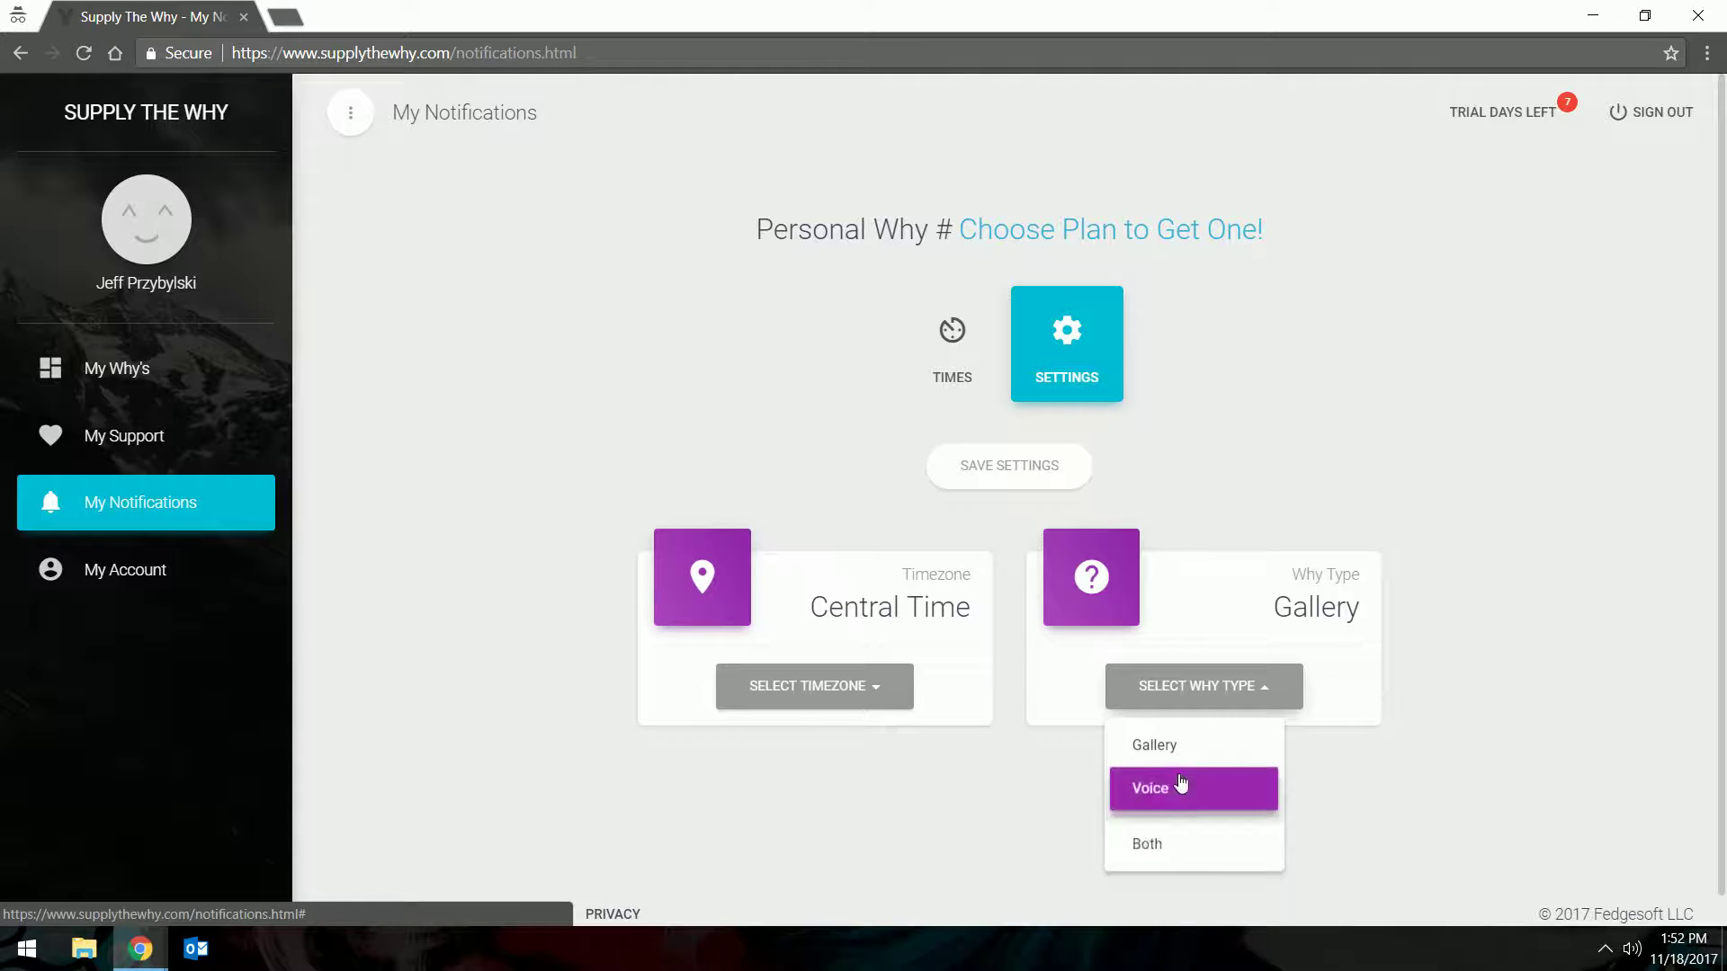
left_click(1155, 844)
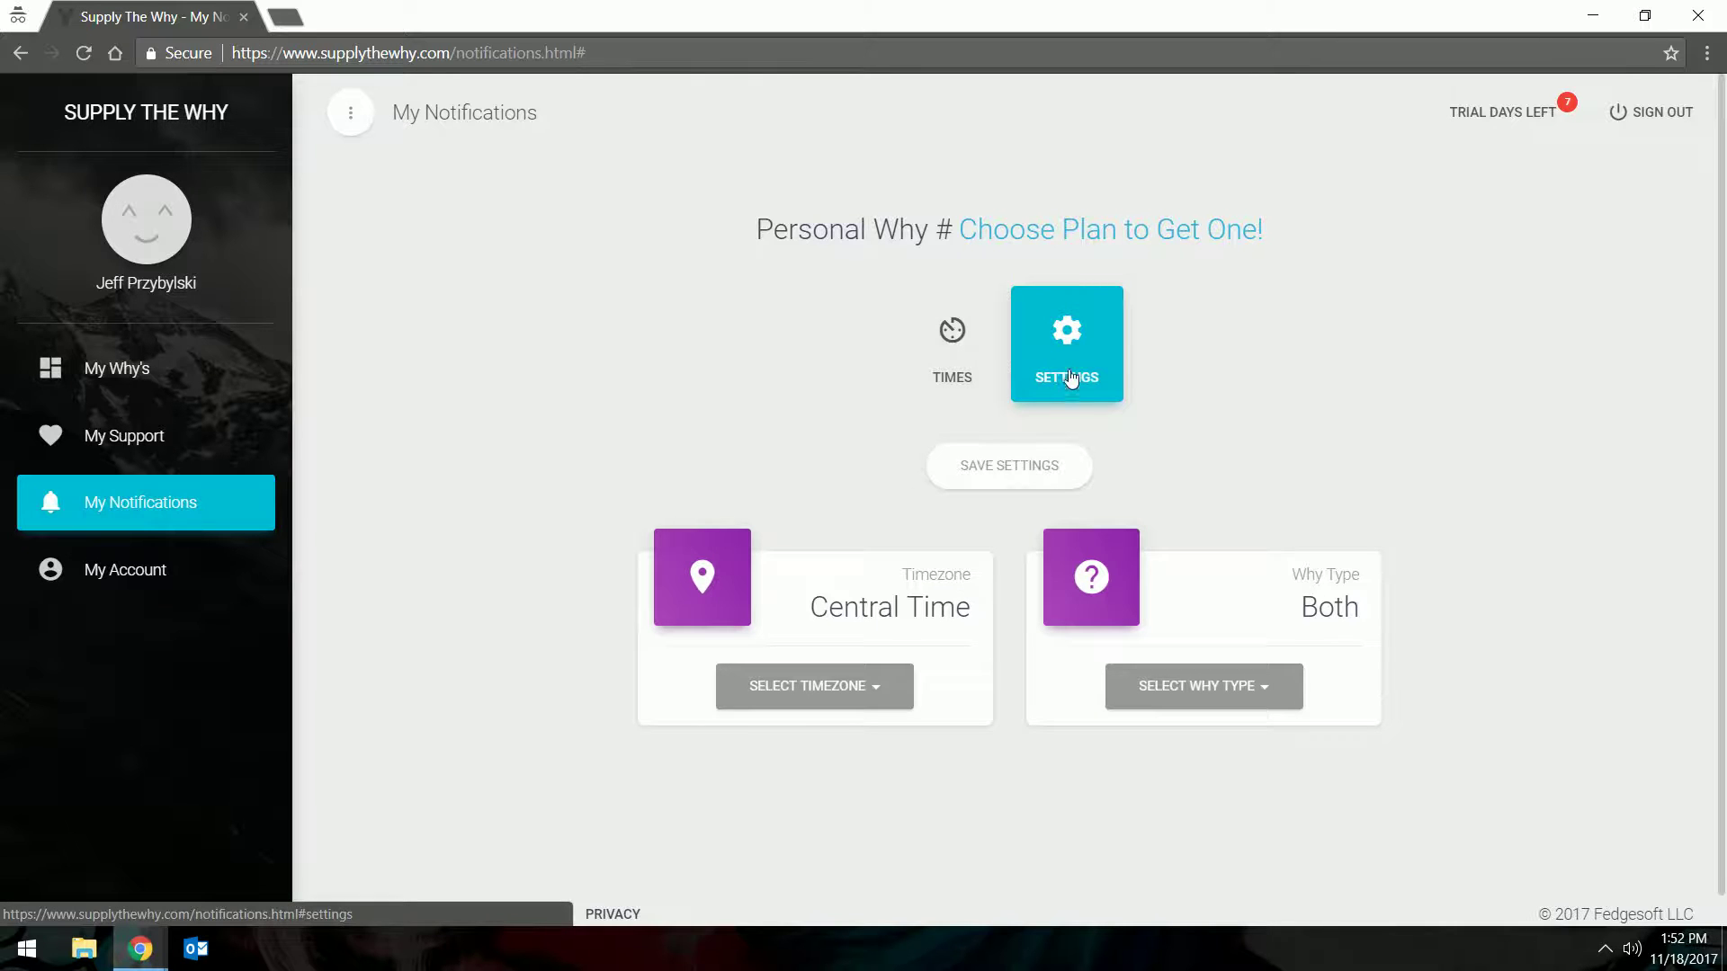
Save the 3 PM notification time, then retry Time #1 at 2 PM and hit the once-per-day error
left_click(957, 371)
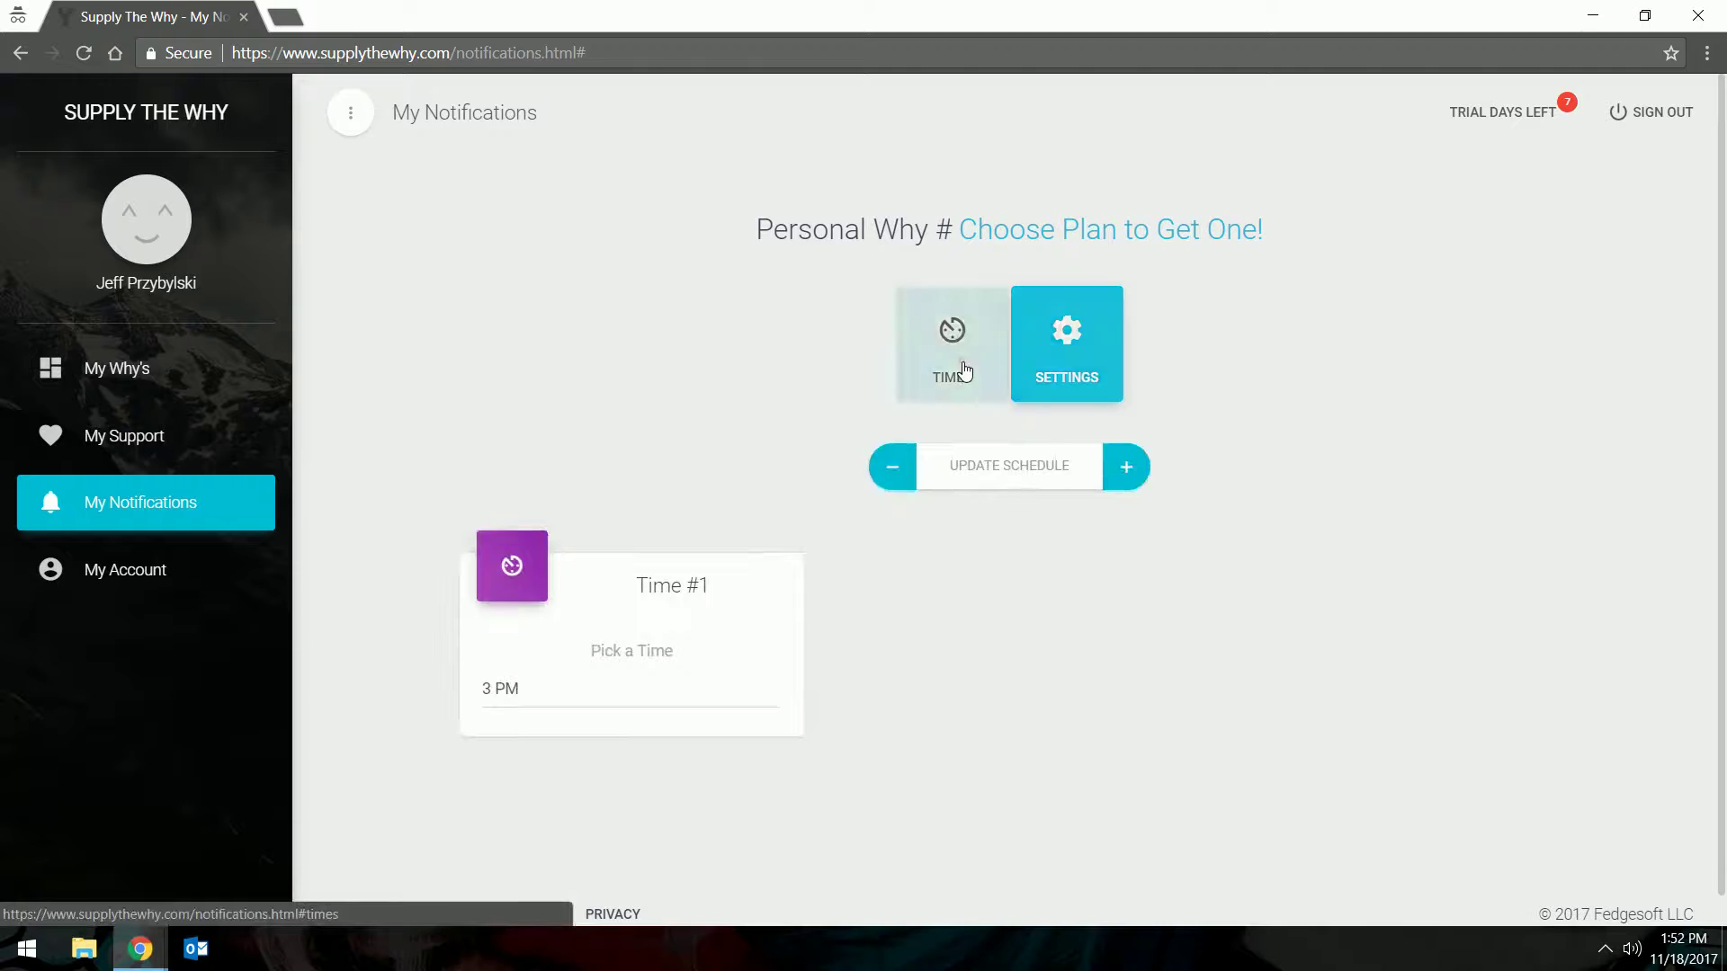
left_click(999, 483)
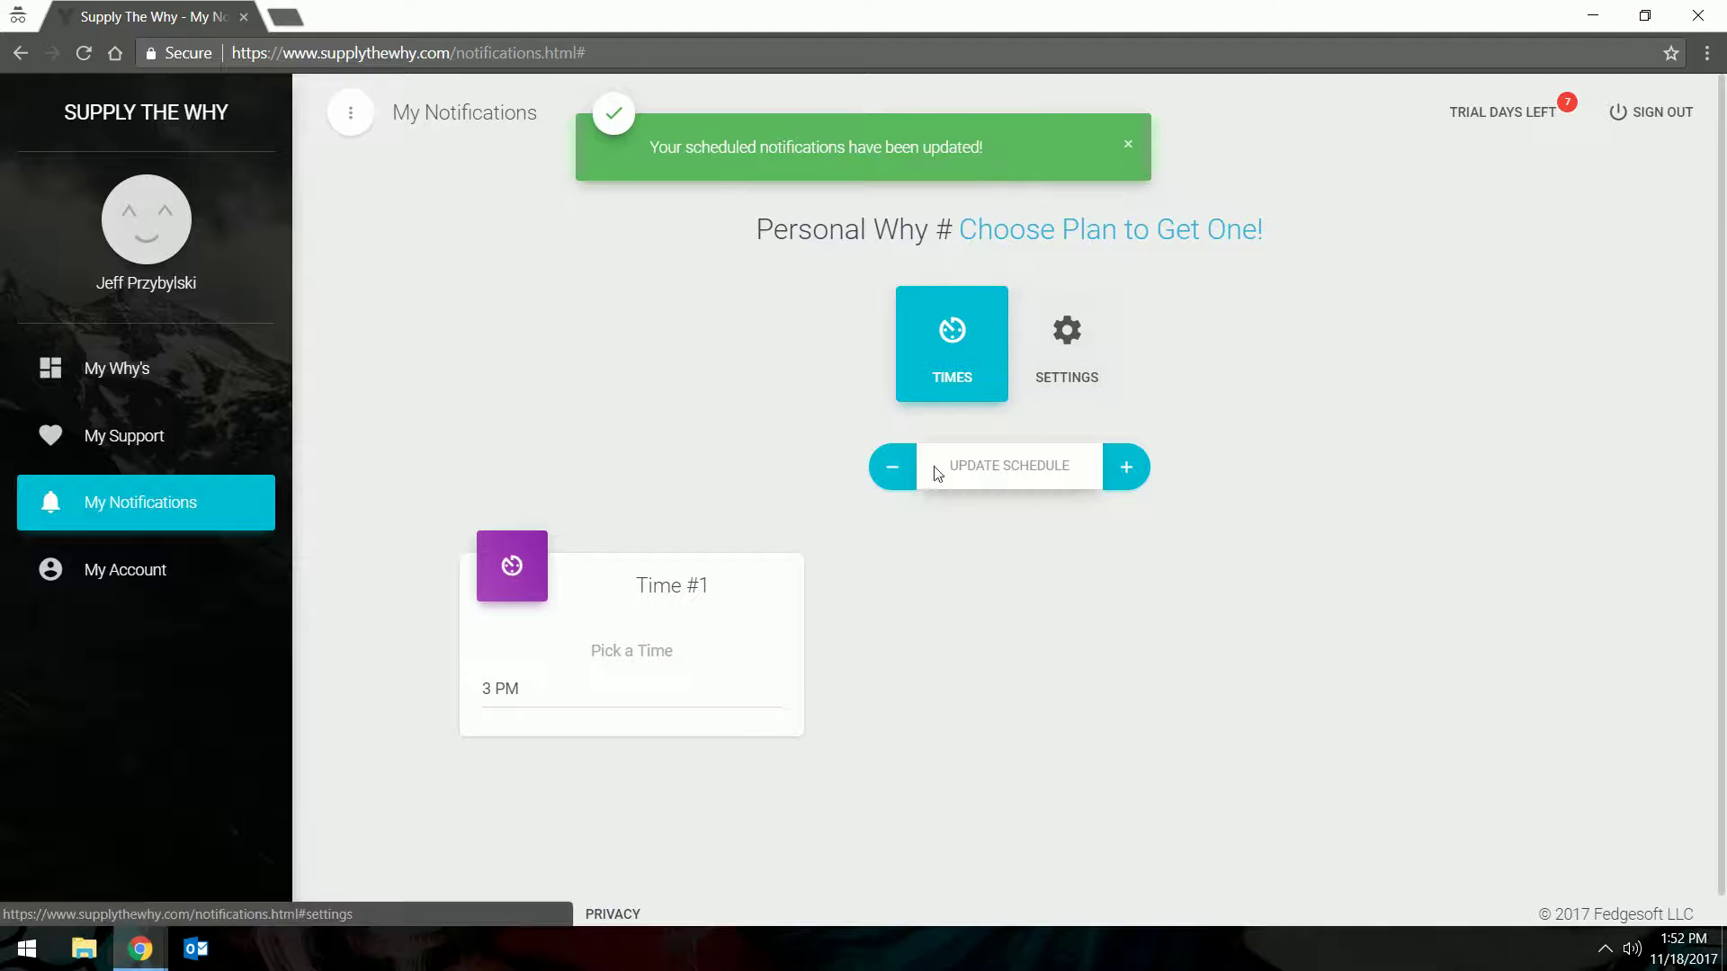
left_click(530, 688)
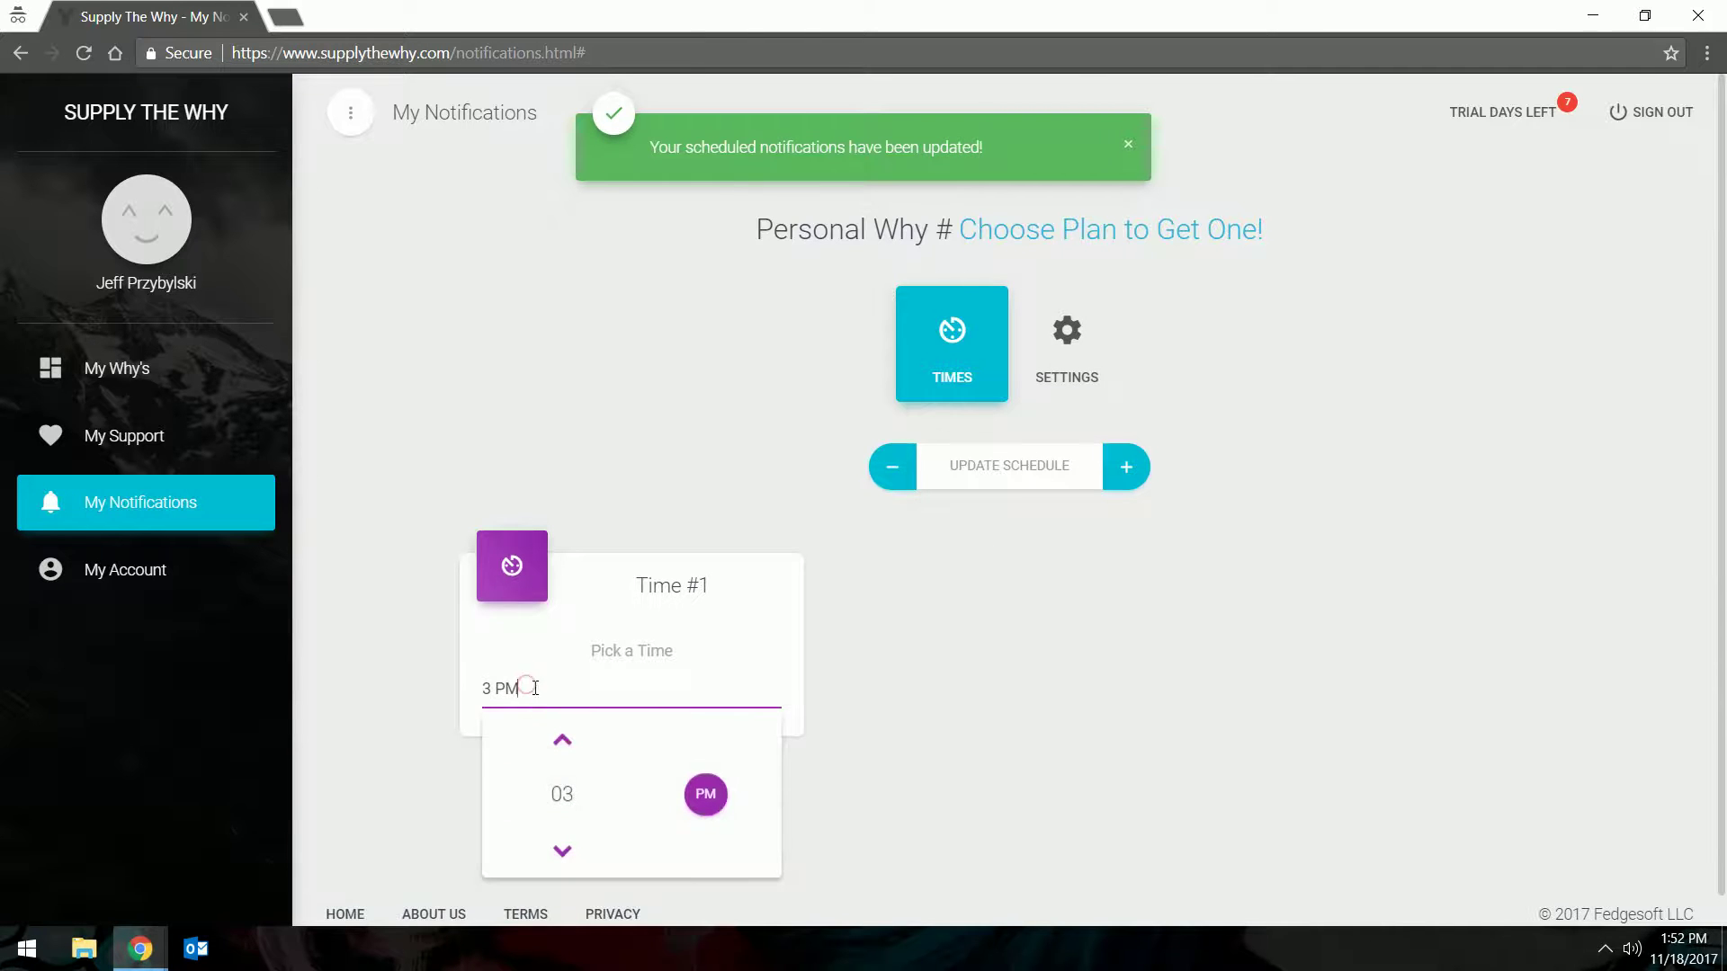
left_click(567, 847)
left_click(900, 700)
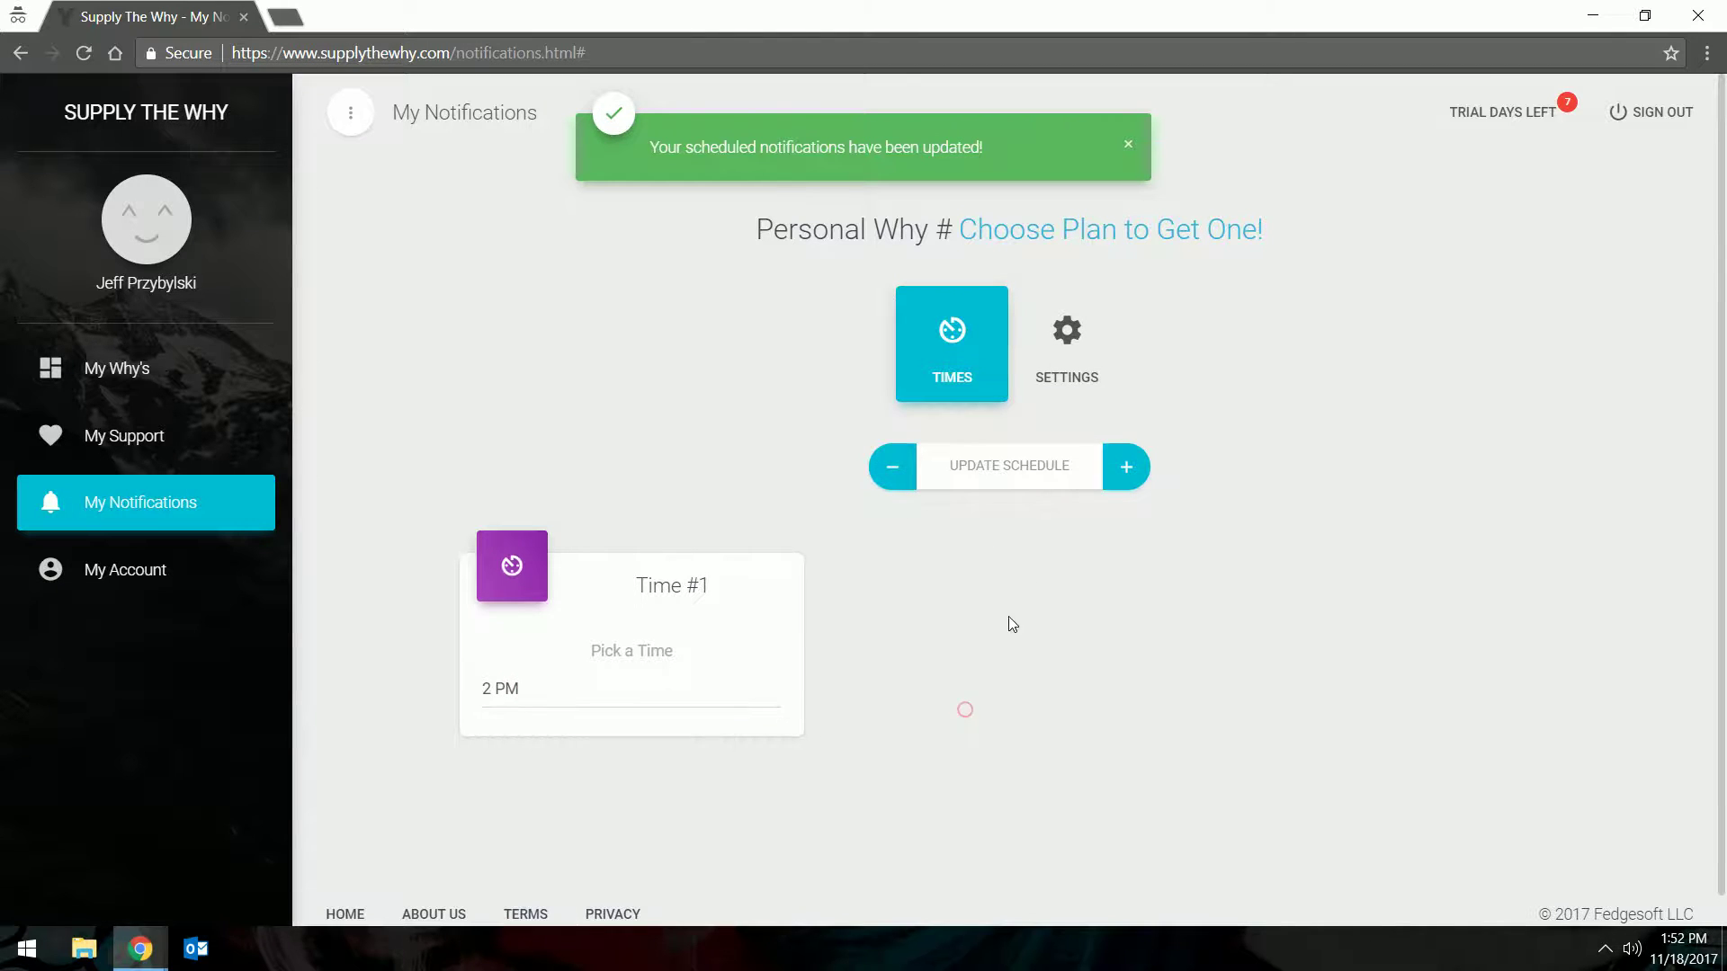
left_click(1017, 477)
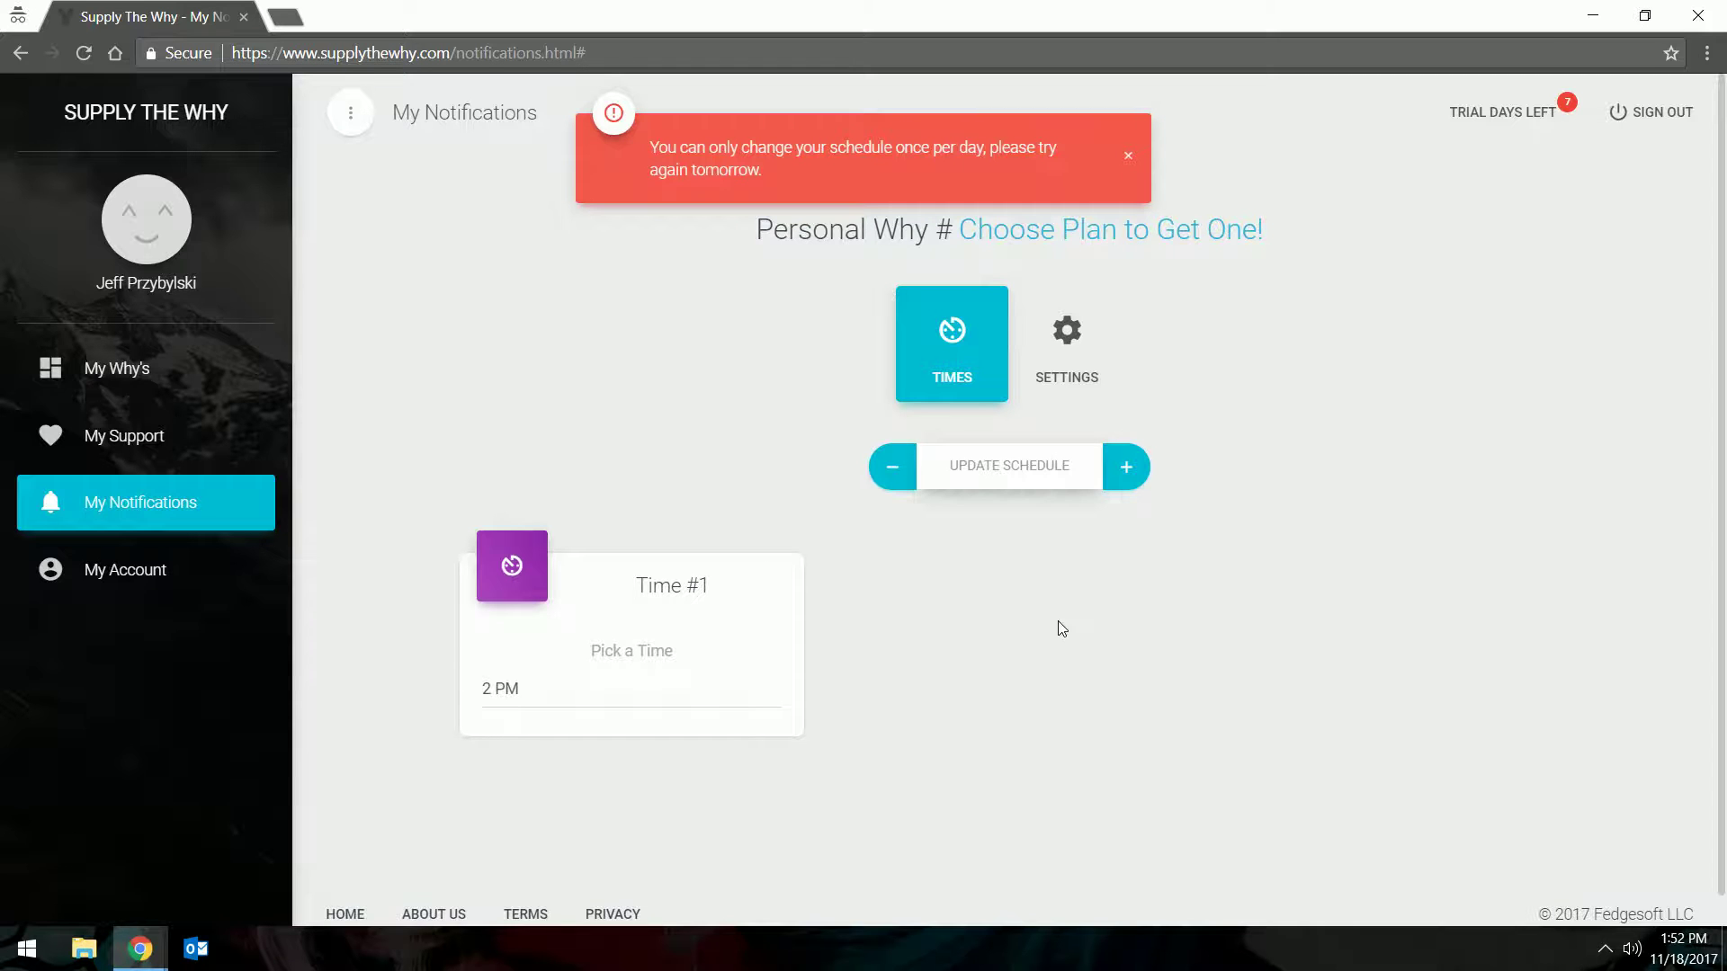
left_click(148, 587)
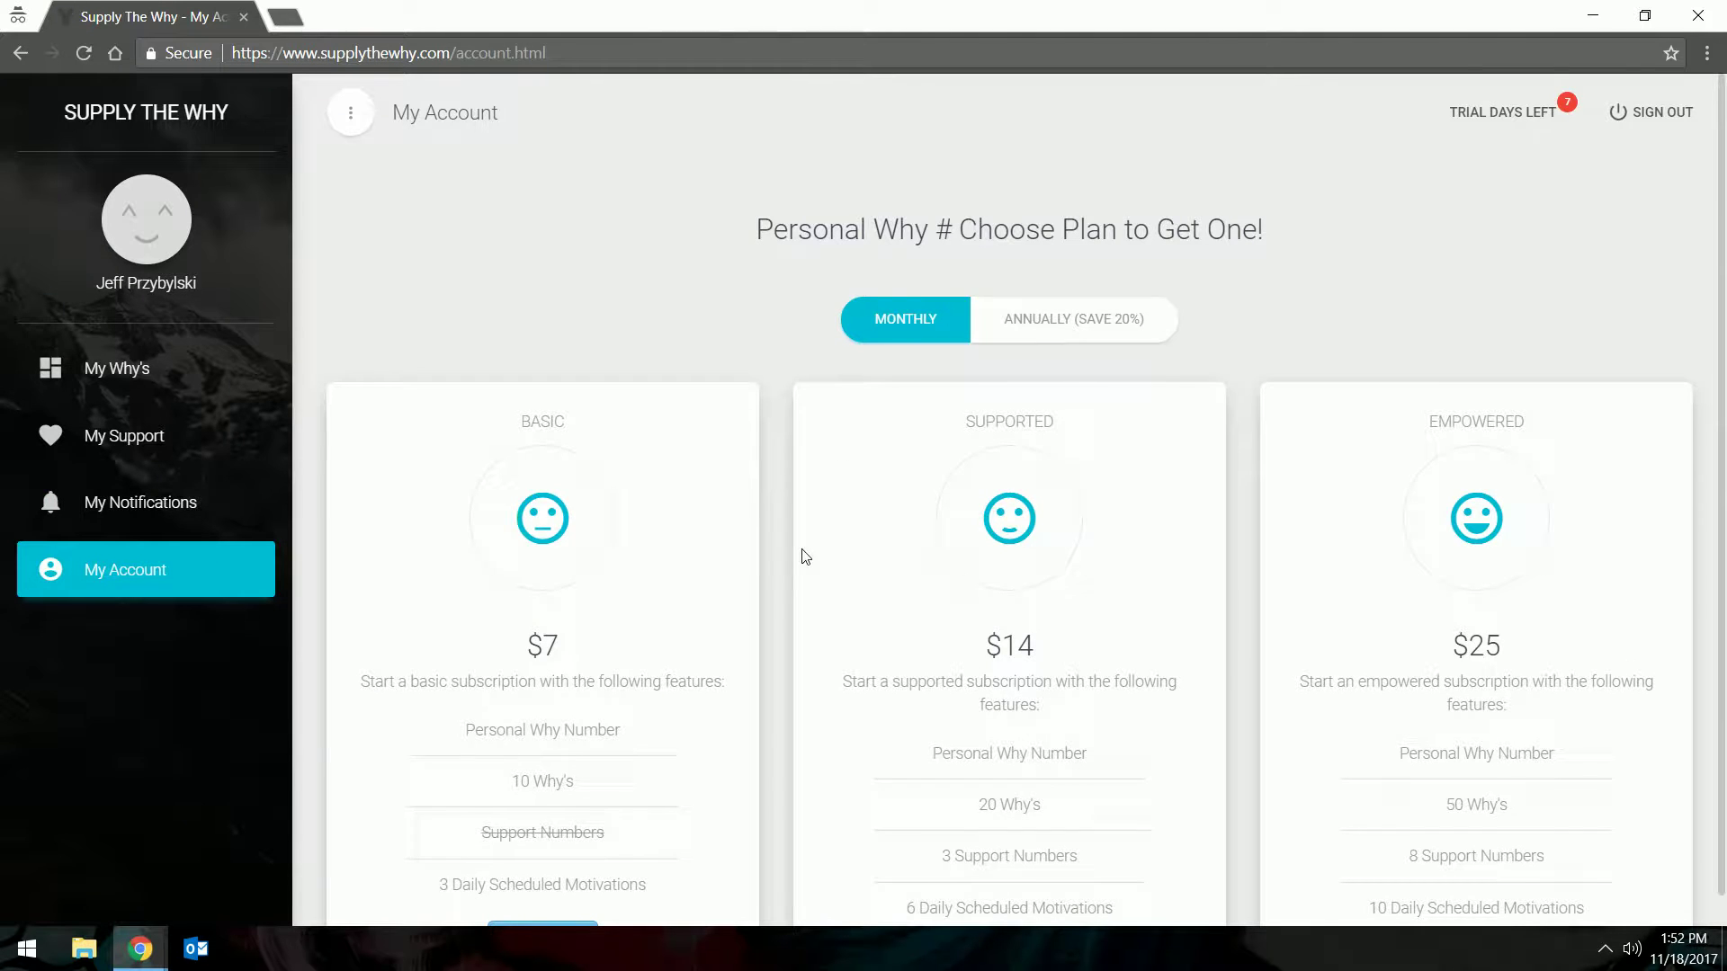
Read the feature tooltips of the Basic $7, Supported $14 and Empowered $25 monthly plans
scroll(803, 557, "down", 2)
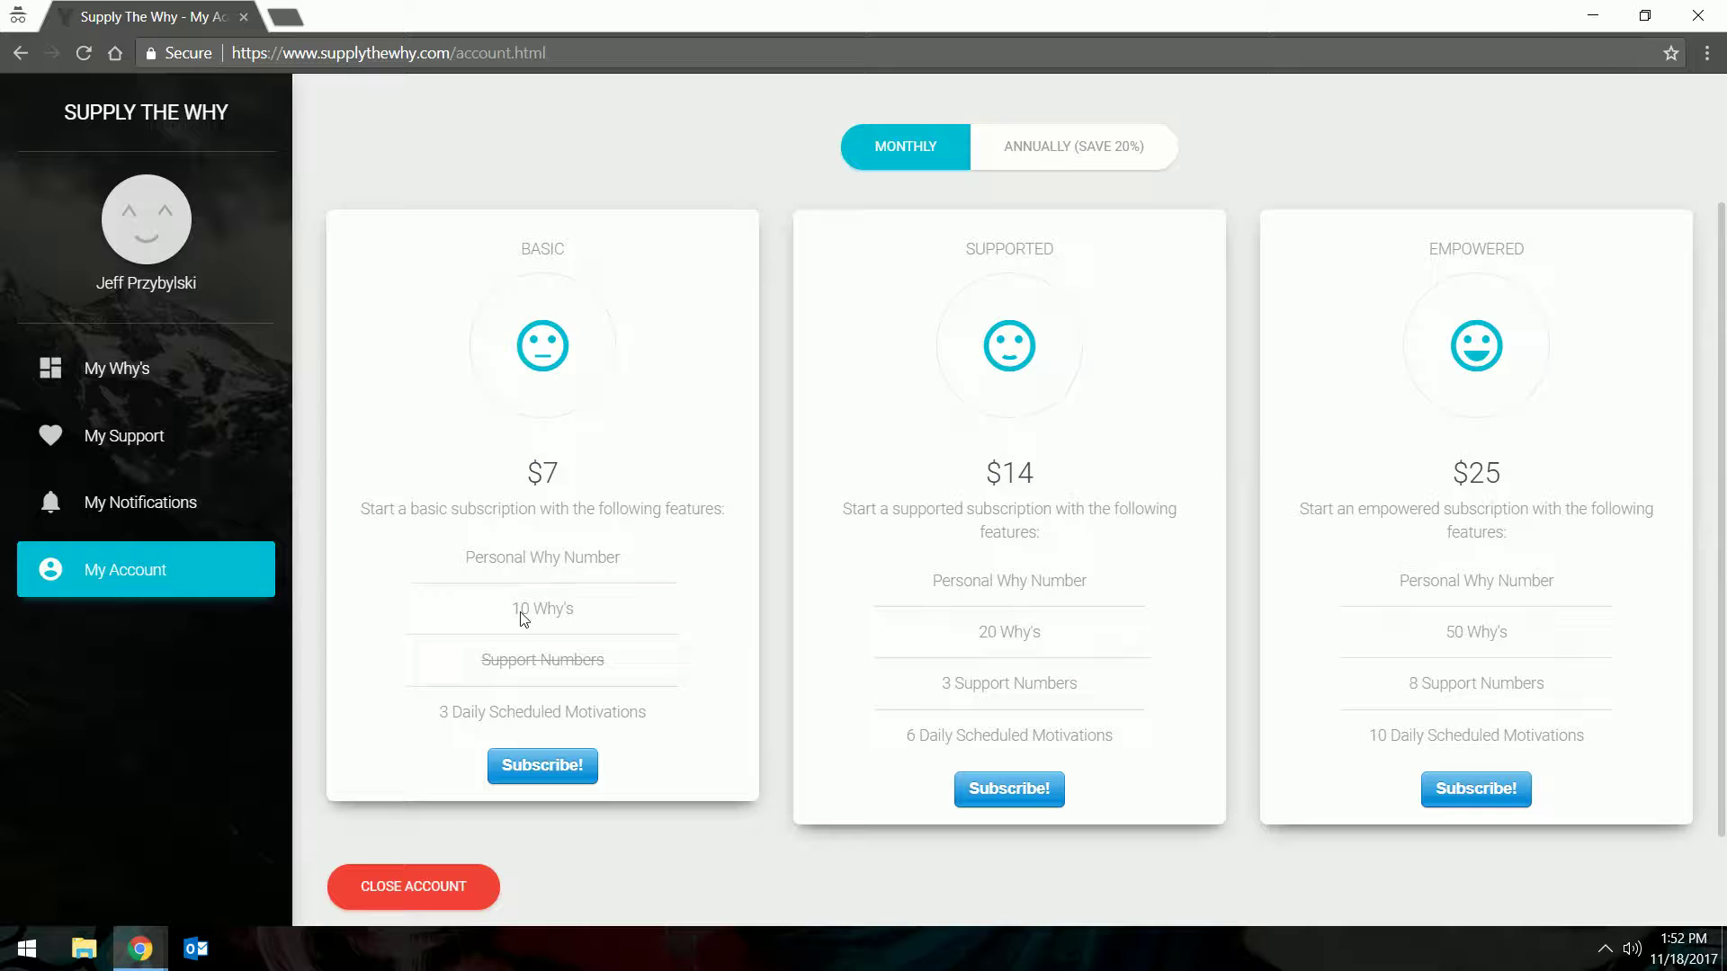
mouse_move(998, 632)
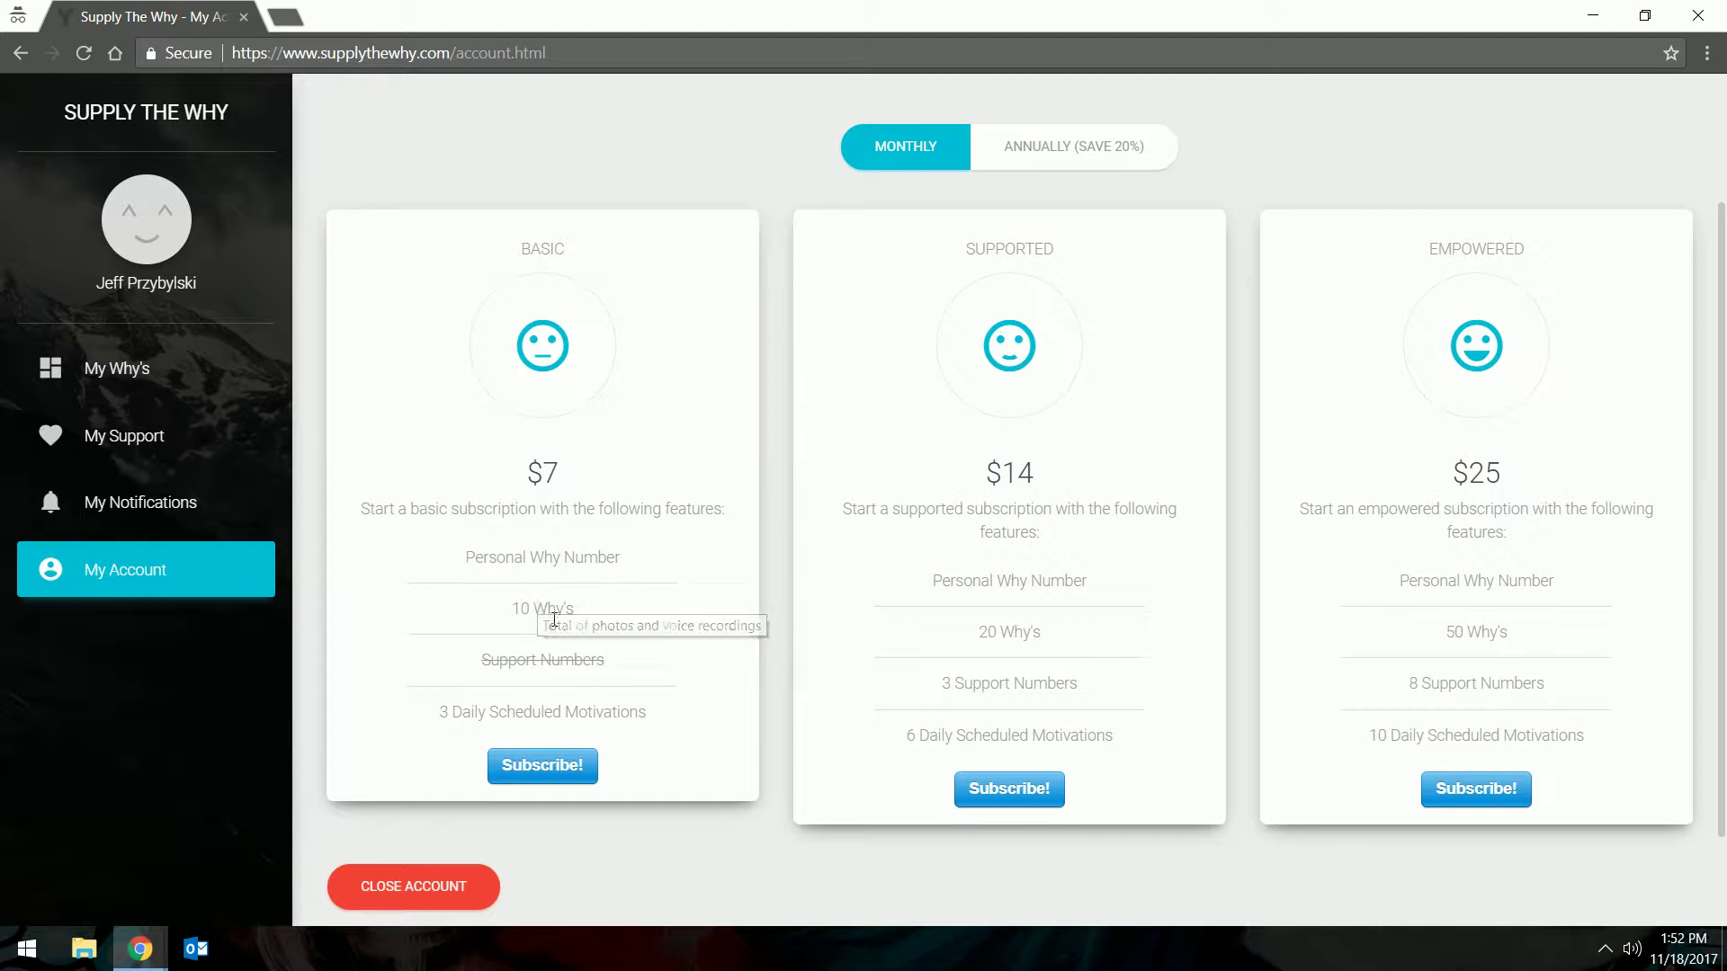
mouse_move(568, 615)
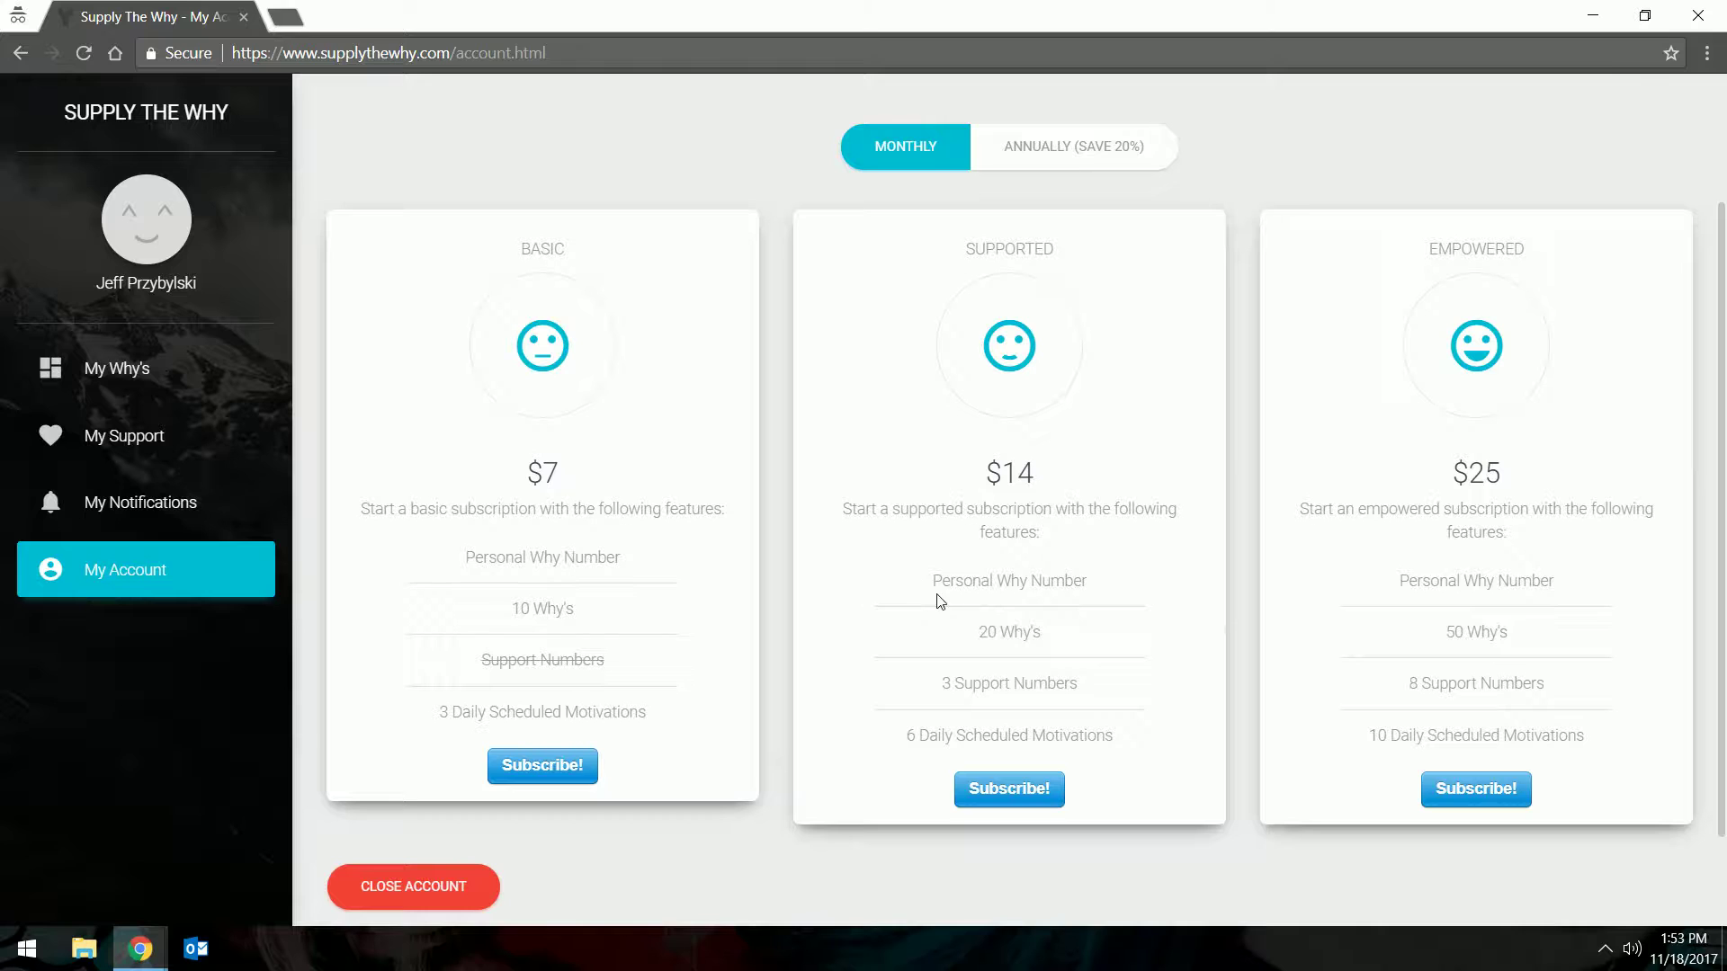
mouse_move(974, 685)
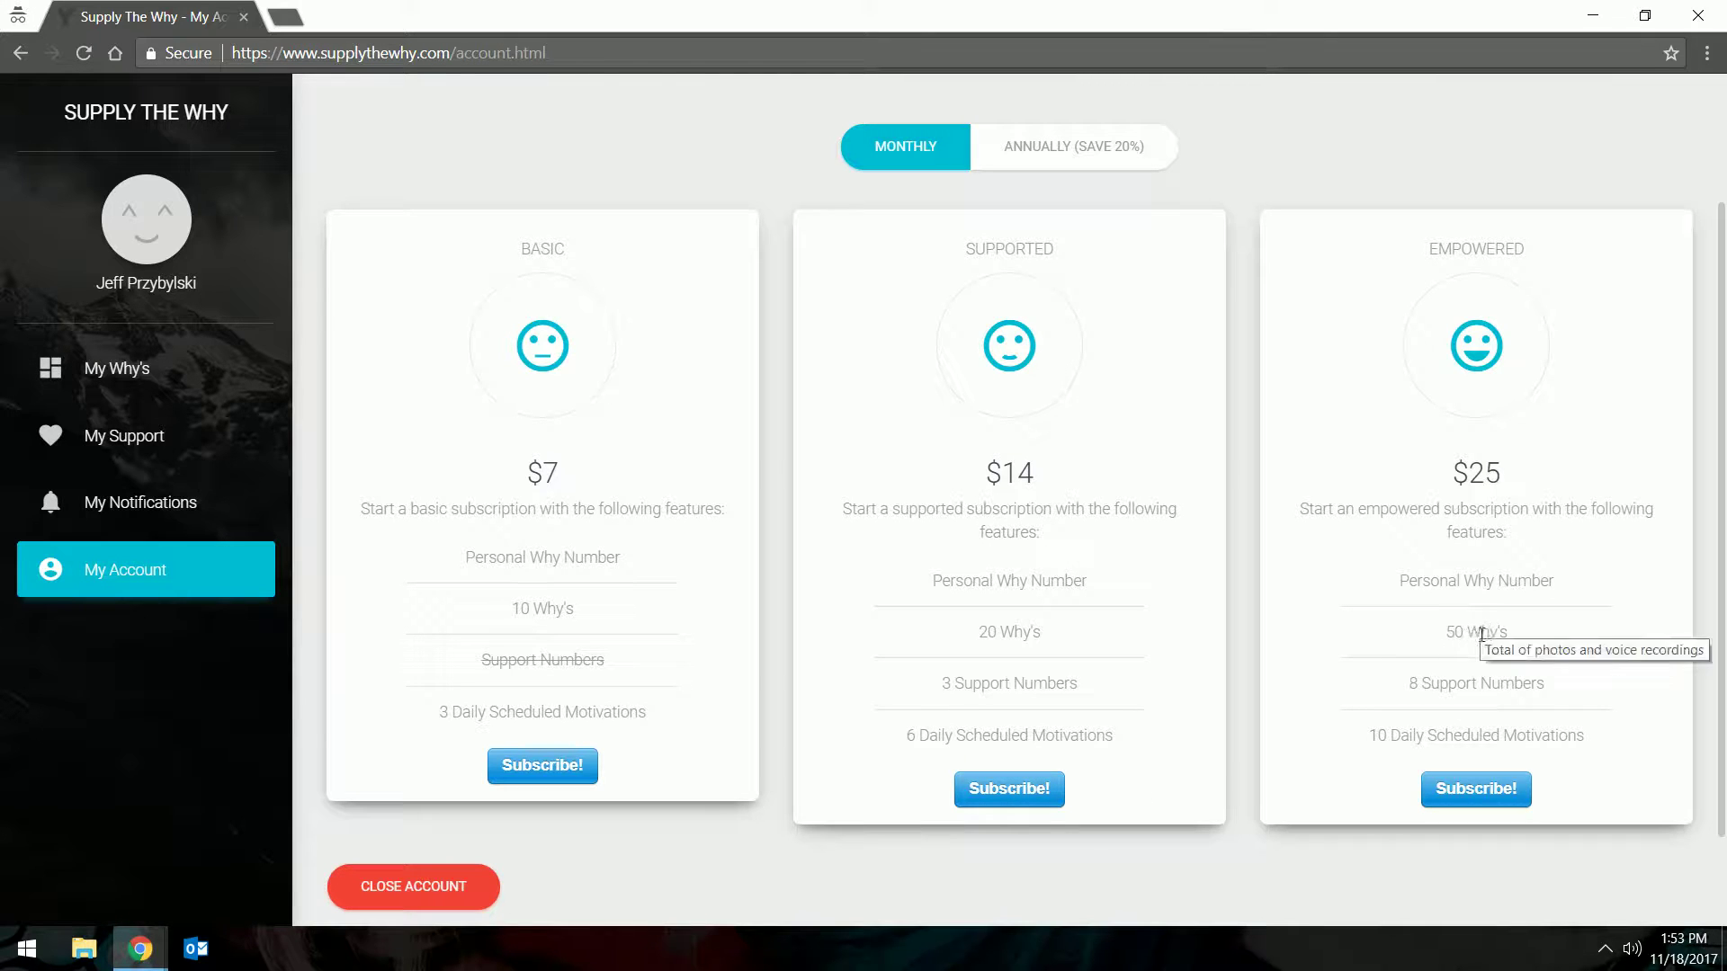
mouse_move(1443, 689)
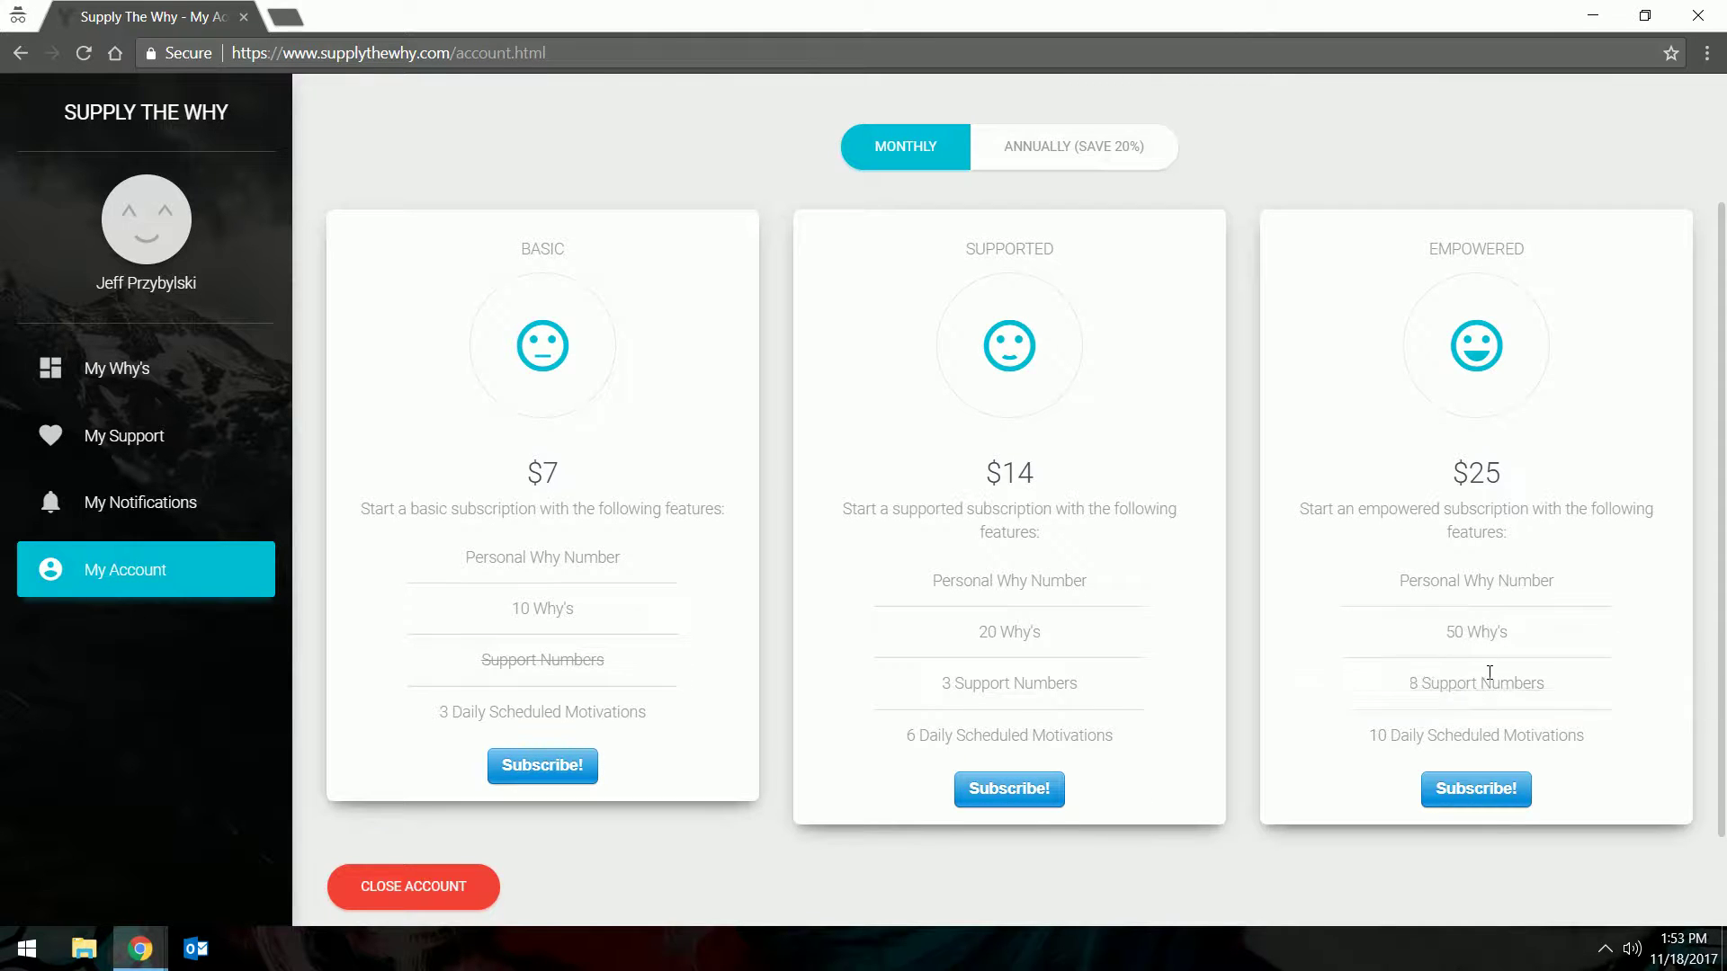
mouse_move(1495, 737)
Switch to annual pricing (Basic $67, Supported $134, Empowered $240), then return to My Why's
scroll(998, 579, "up", 2)
left_click(1076, 332)
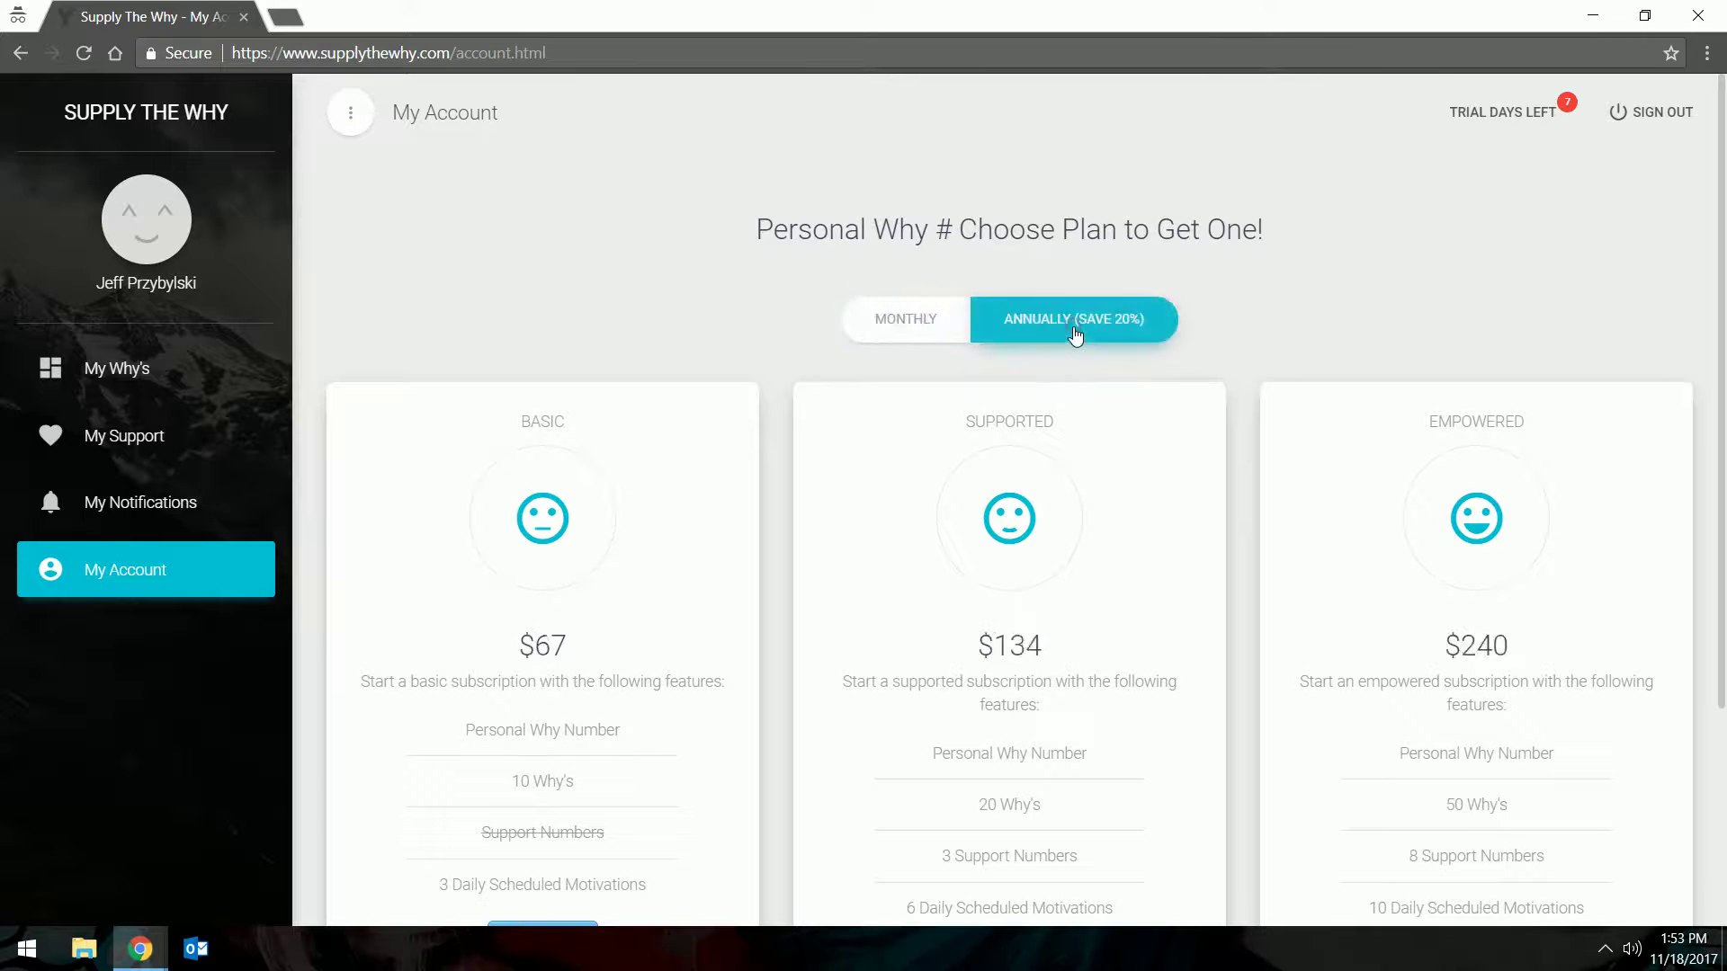
scroll(1003, 635, "down", 2)
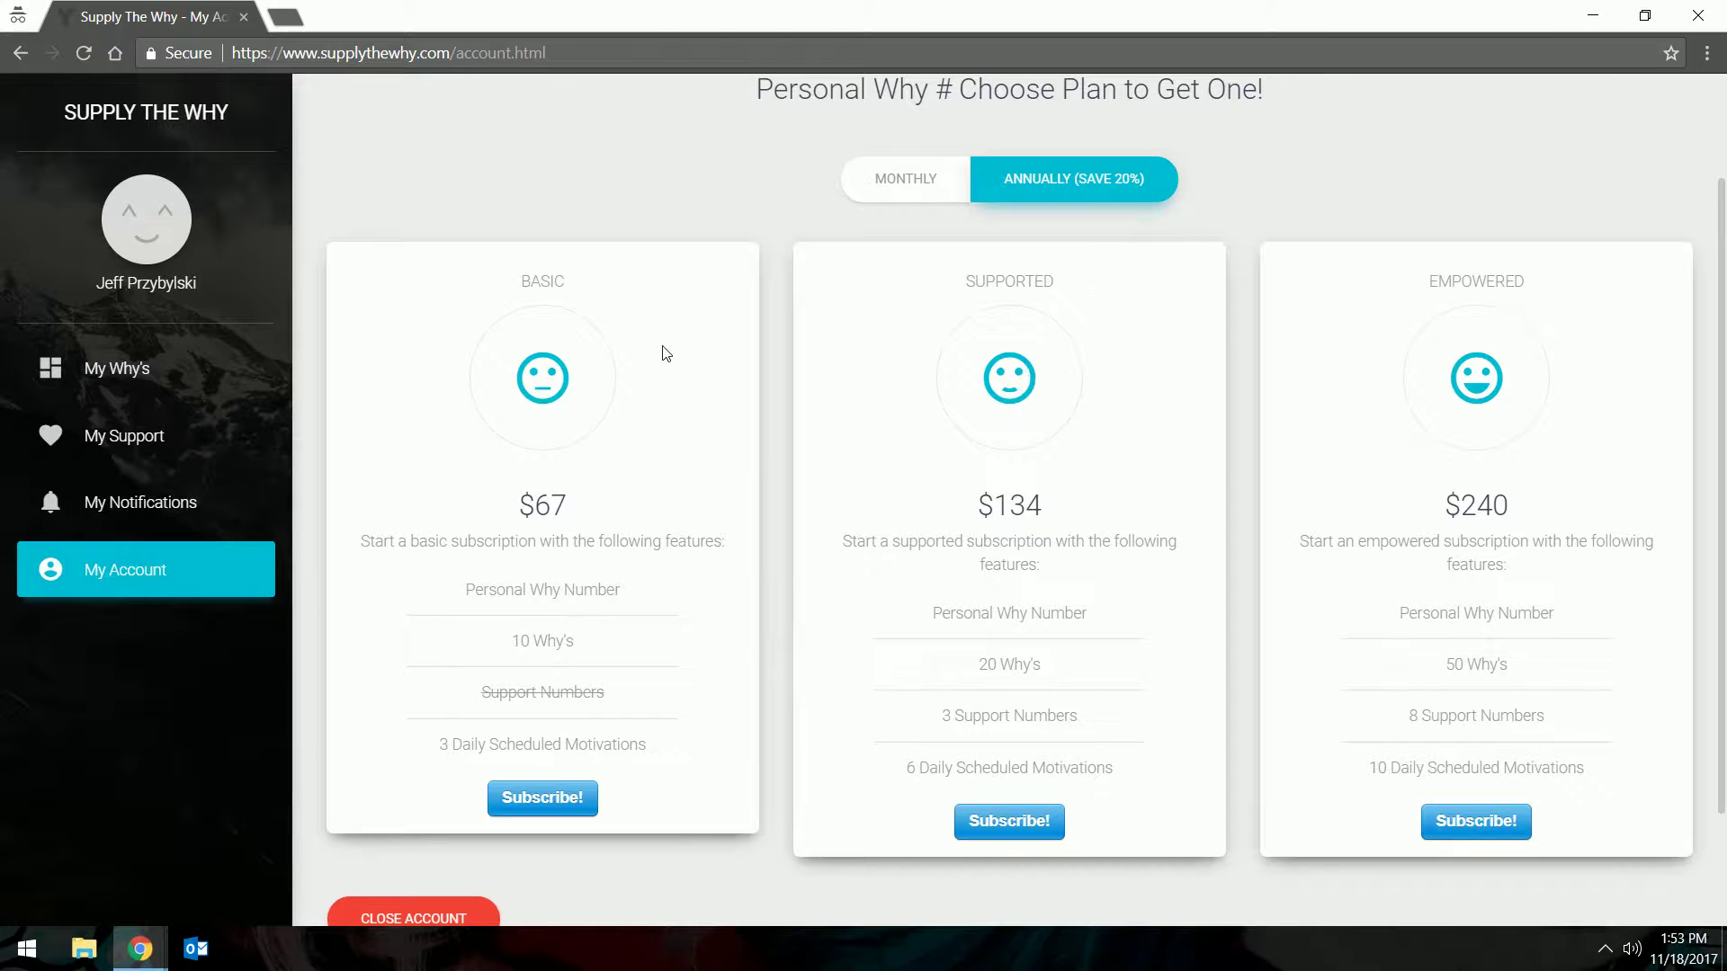
scroll(879, 370, "up", 2)
left_click(160, 372)
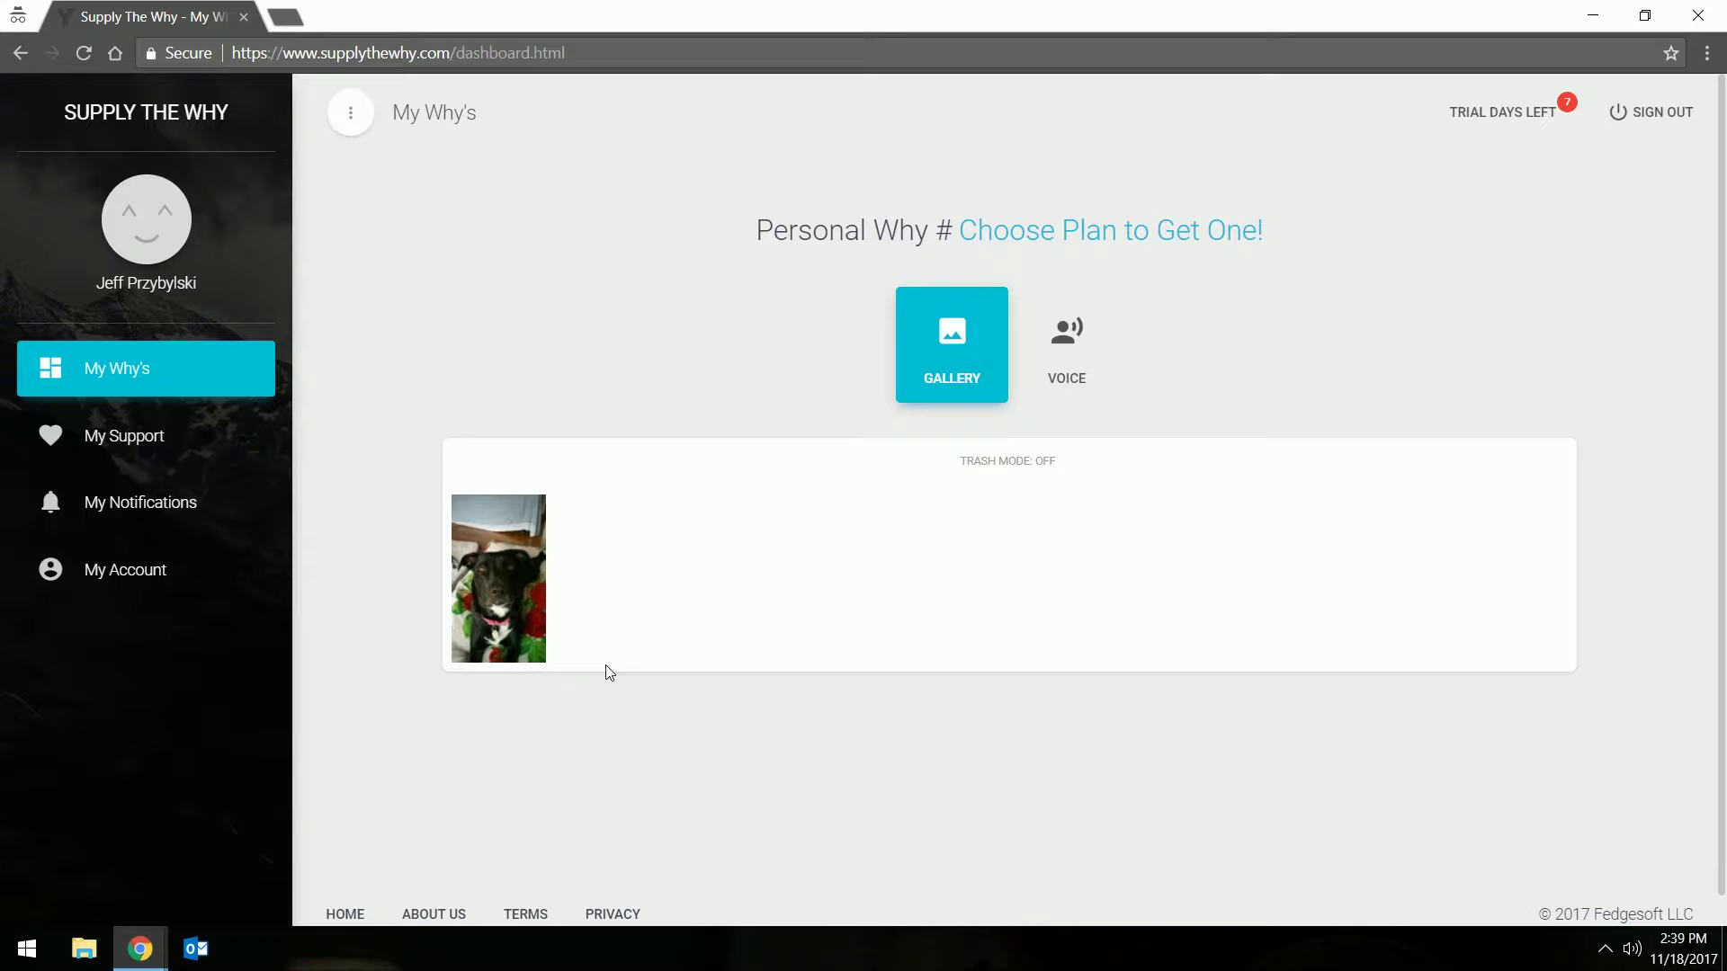
View the dog photo full size, zooming in and out before closing it
left_click(518, 604)
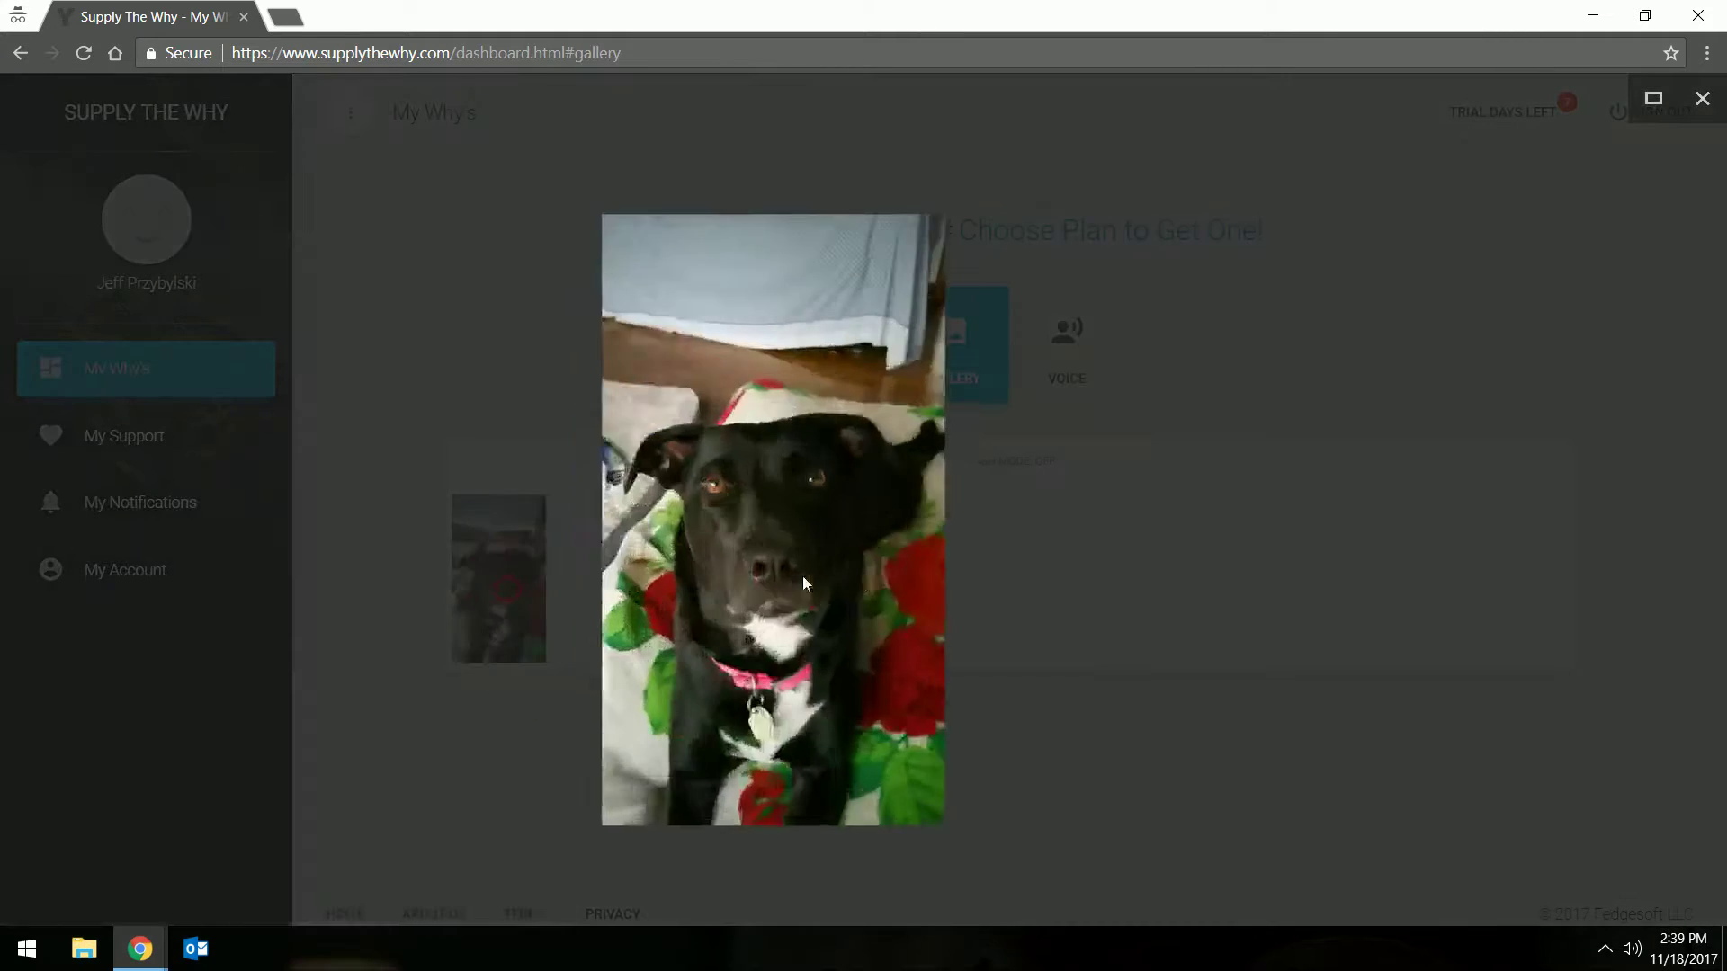
left_click(900, 539)
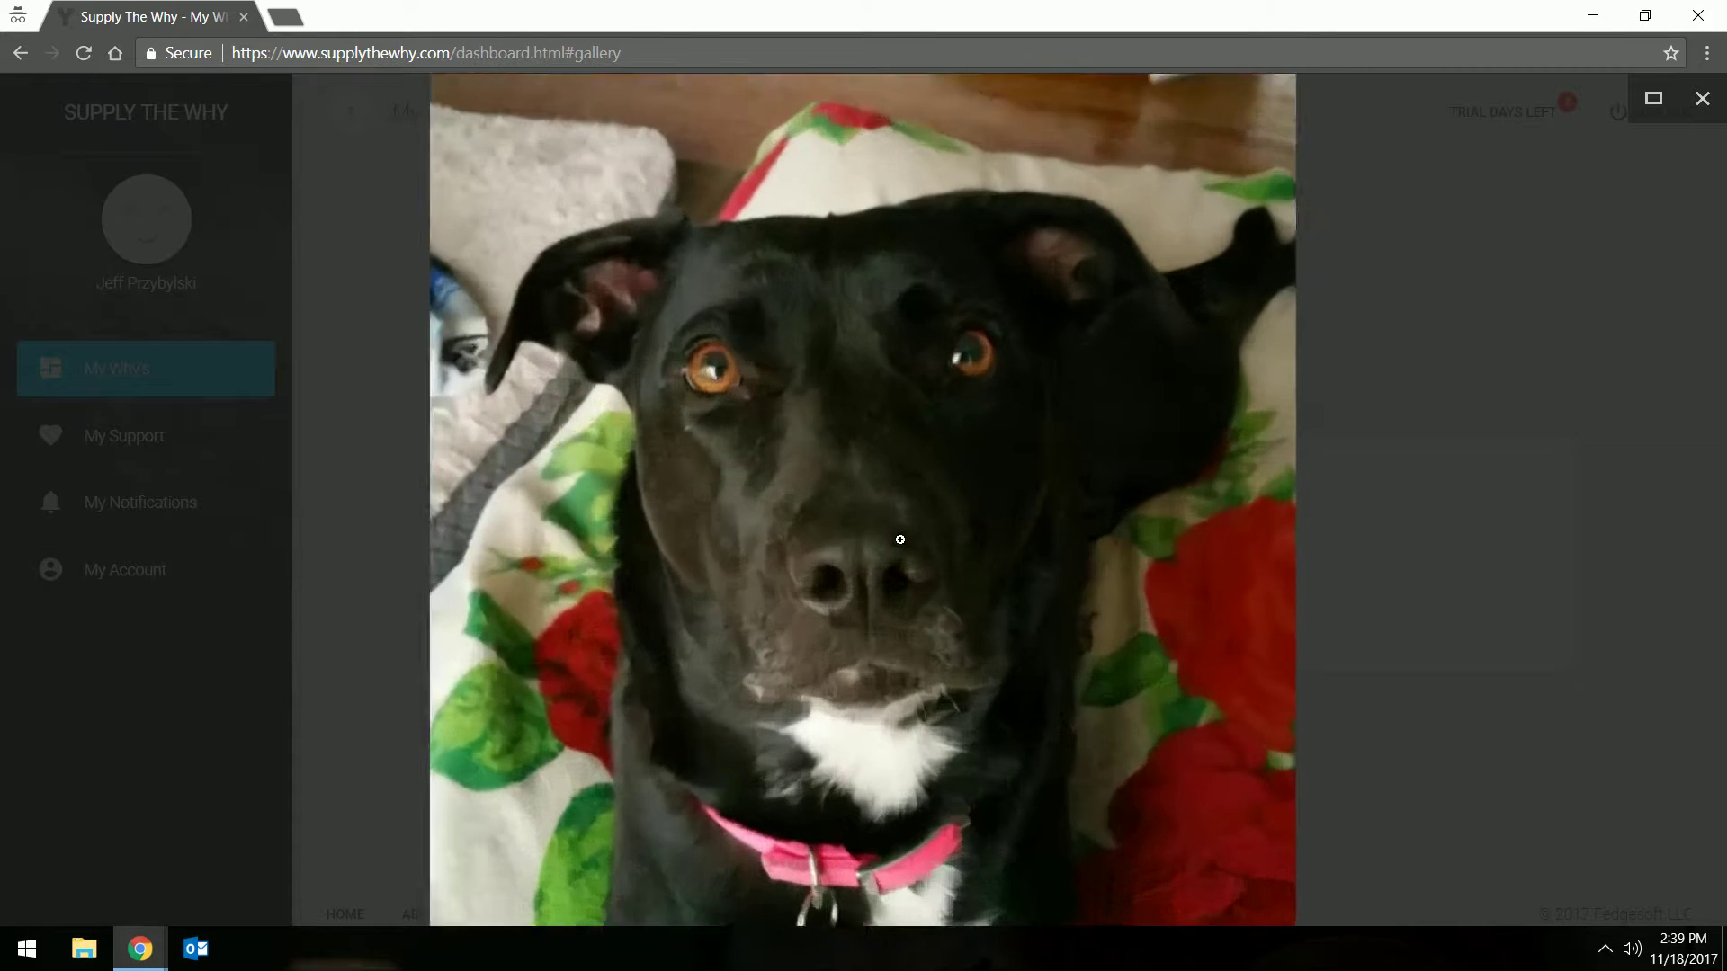
left_click(900, 538)
left_click(1502, 475)
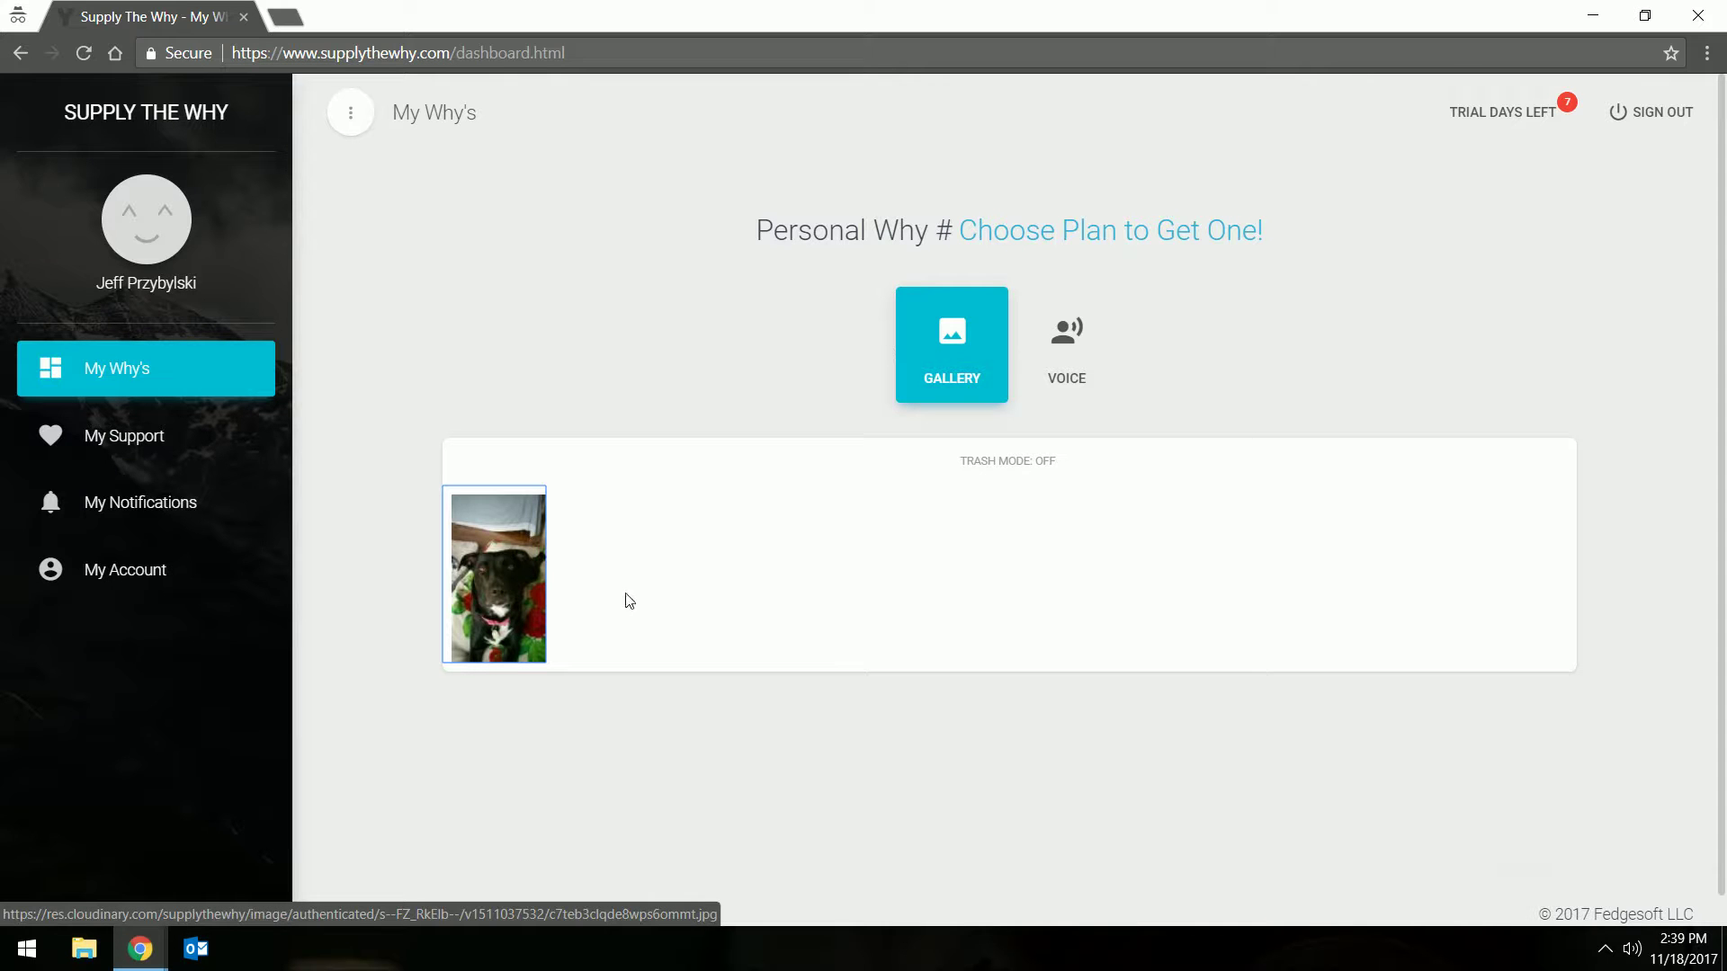
Turn on trash mode, drag the dog photo onto the bin, then show voice Why's
left_click(990, 466)
left_click_drag(497, 736, 1015, 567)
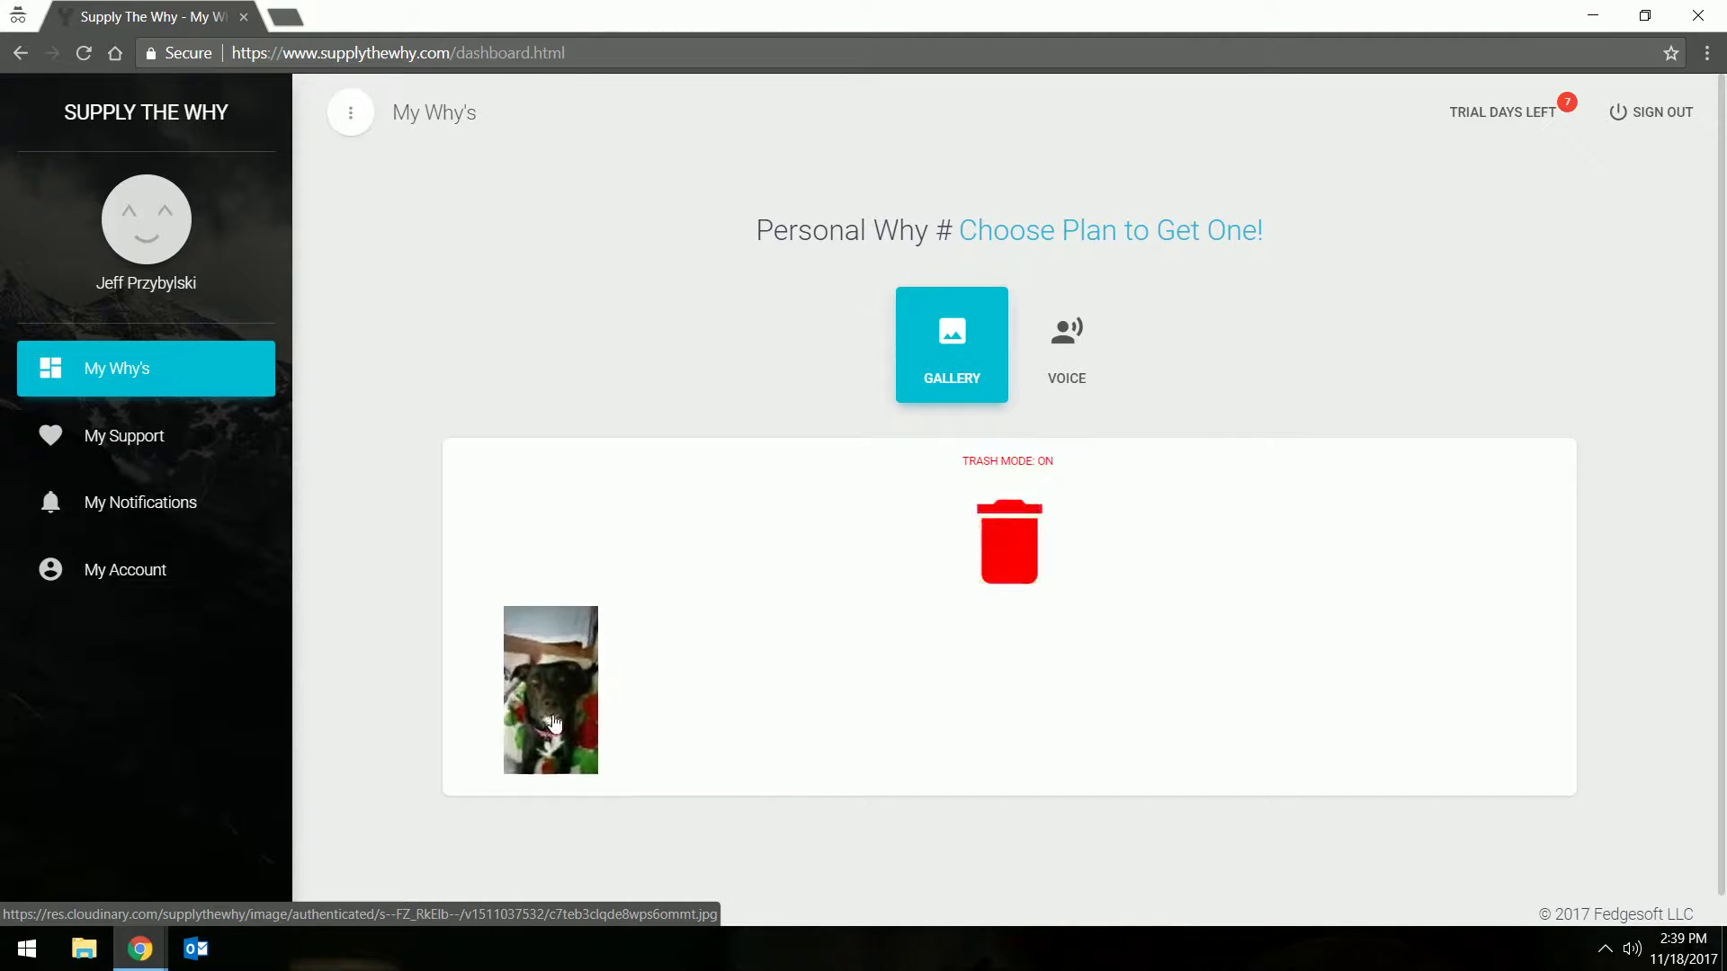
left_click(1037, 378)
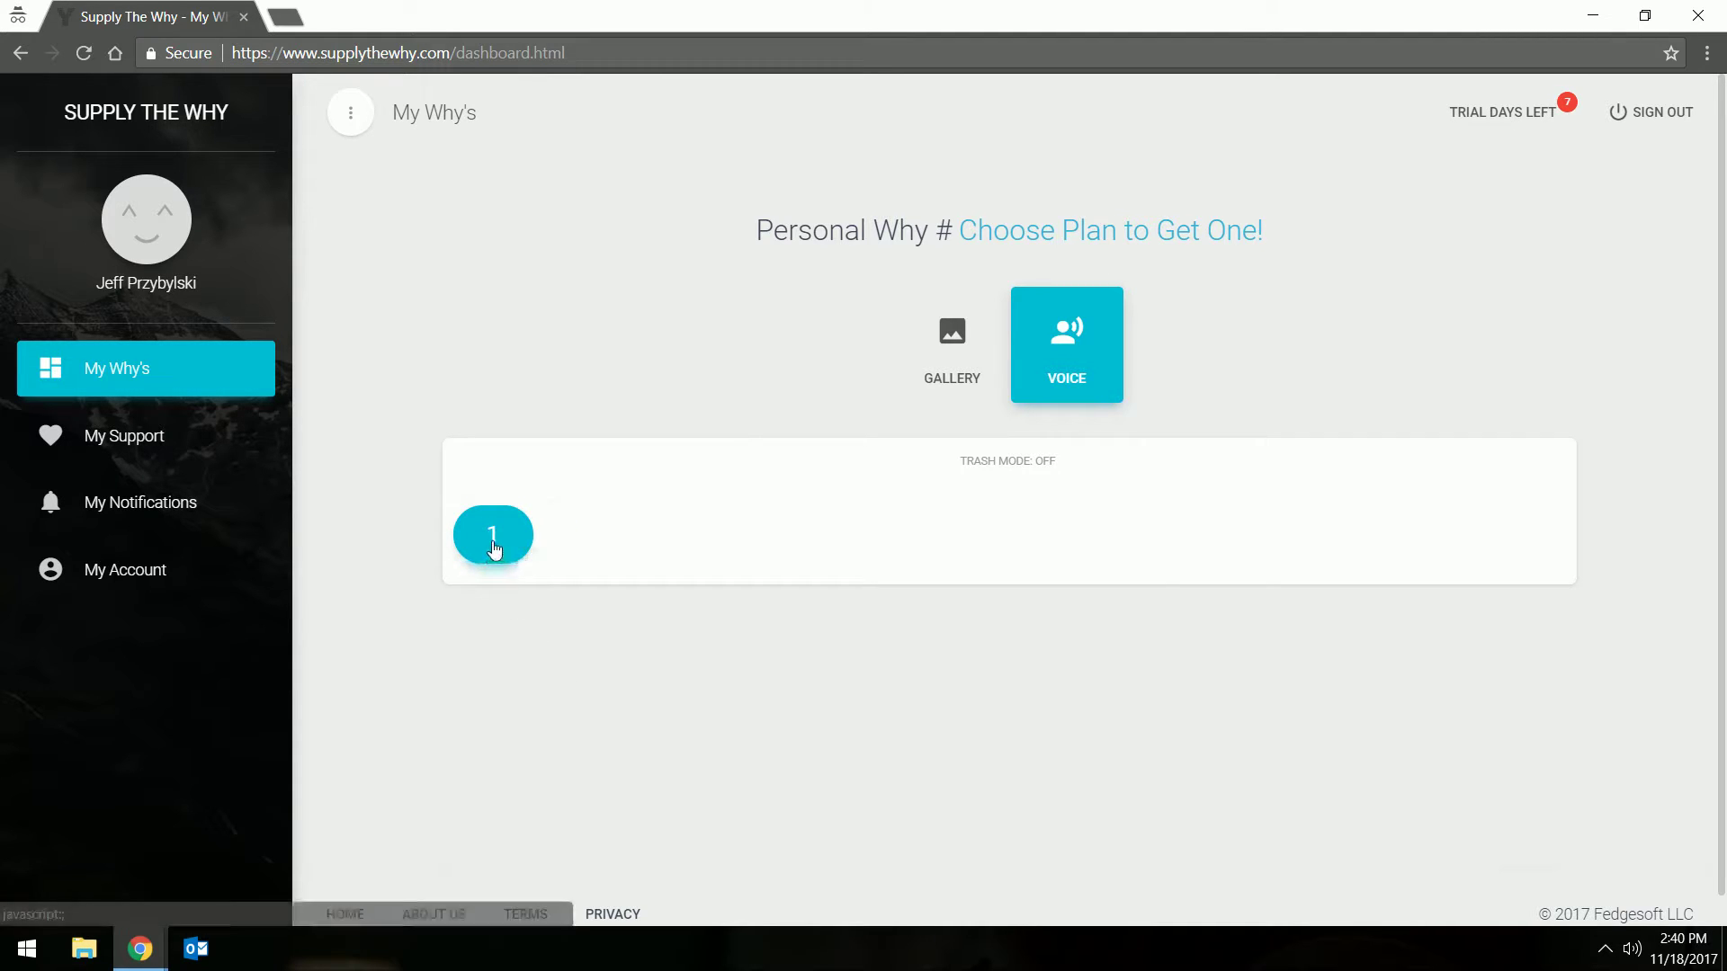
Play voice Why 1, then drag it toward the trash bin in trash mode and return to the gallery
left_click(493, 549)
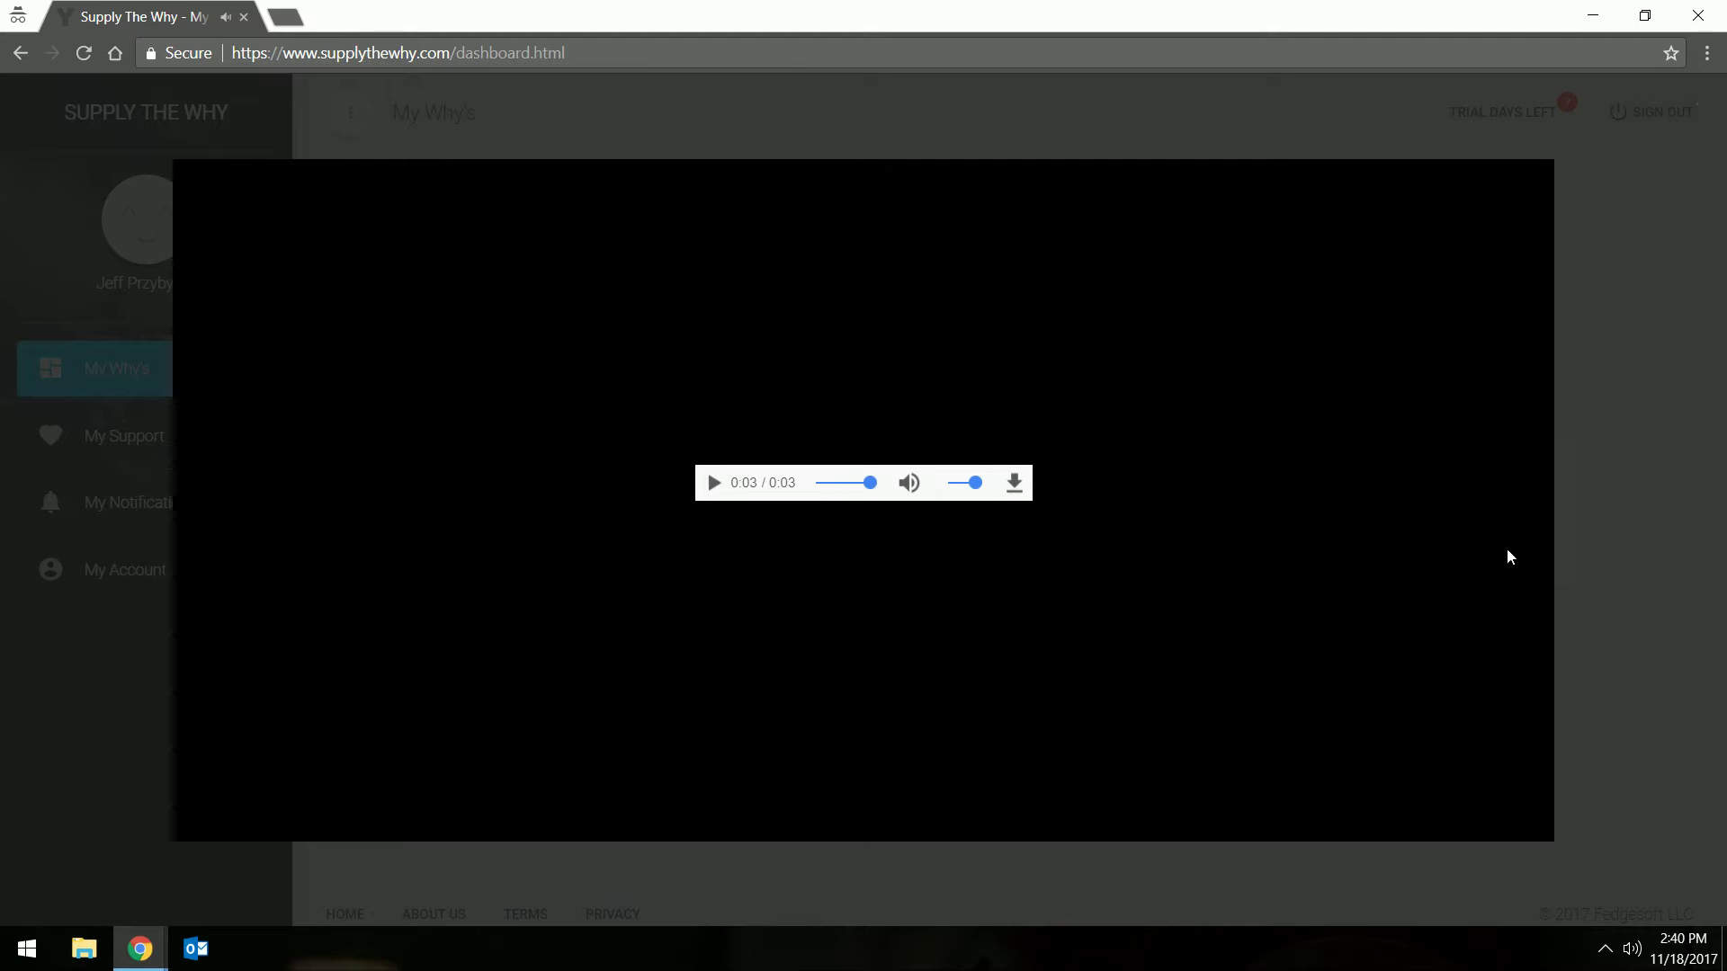
left_click(1639, 624)
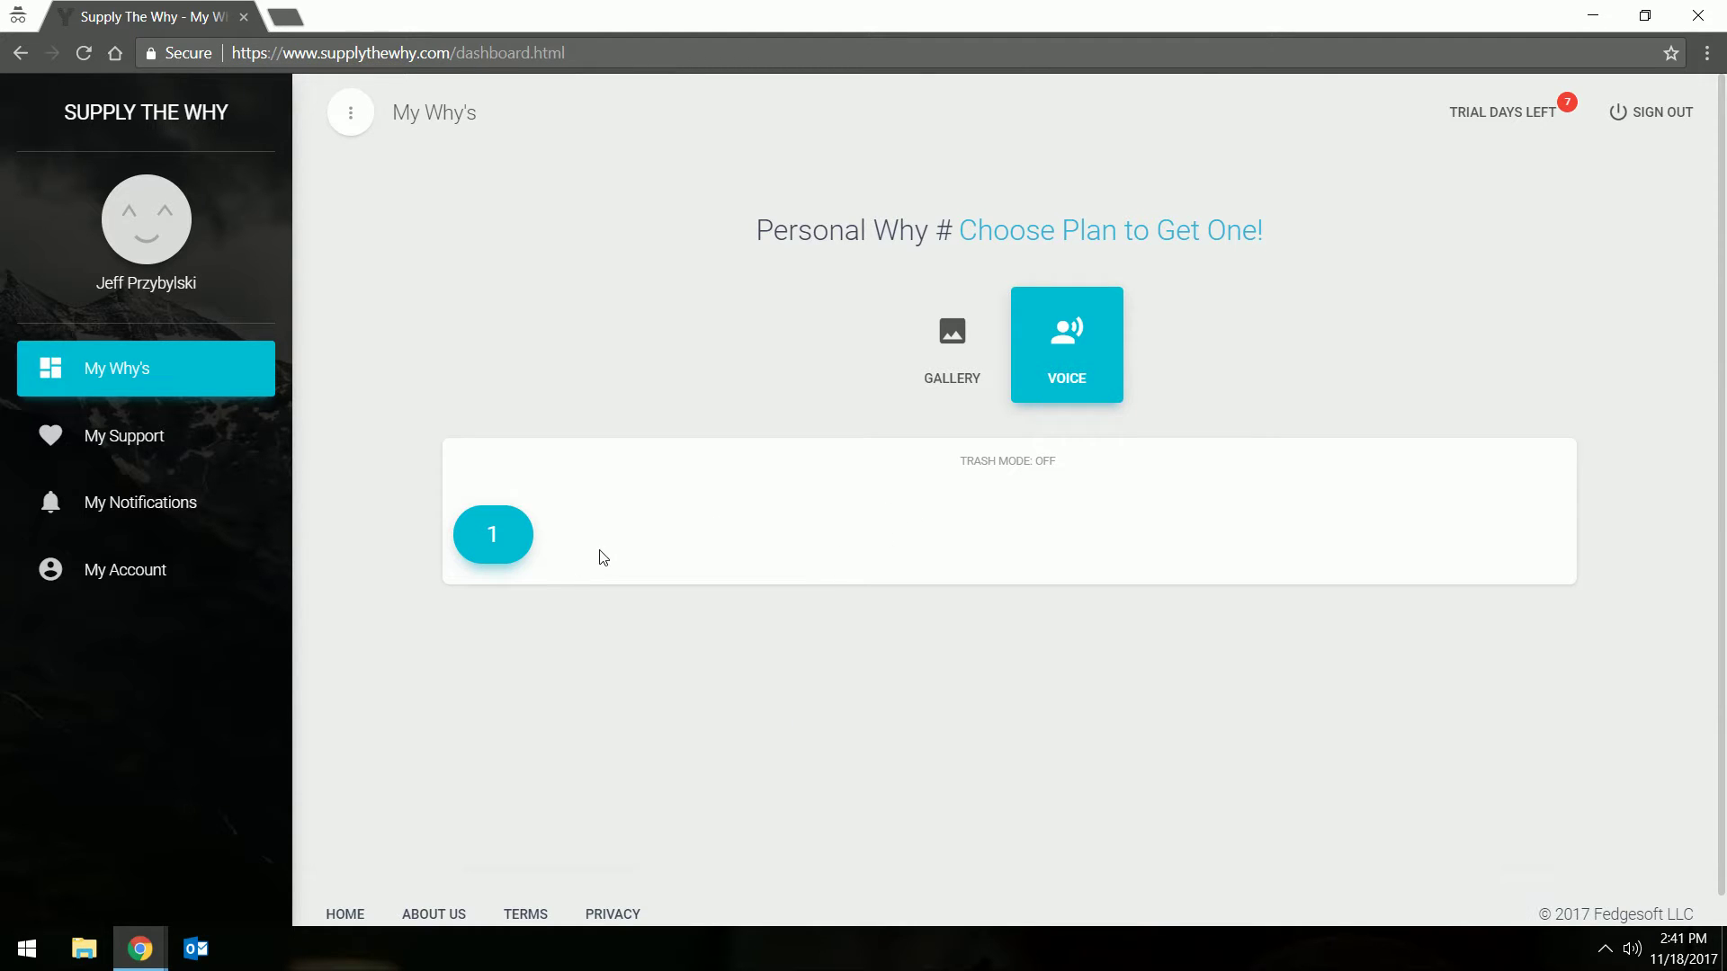
left_click(1008, 461)
left_click_drag(494, 673, 994, 467)
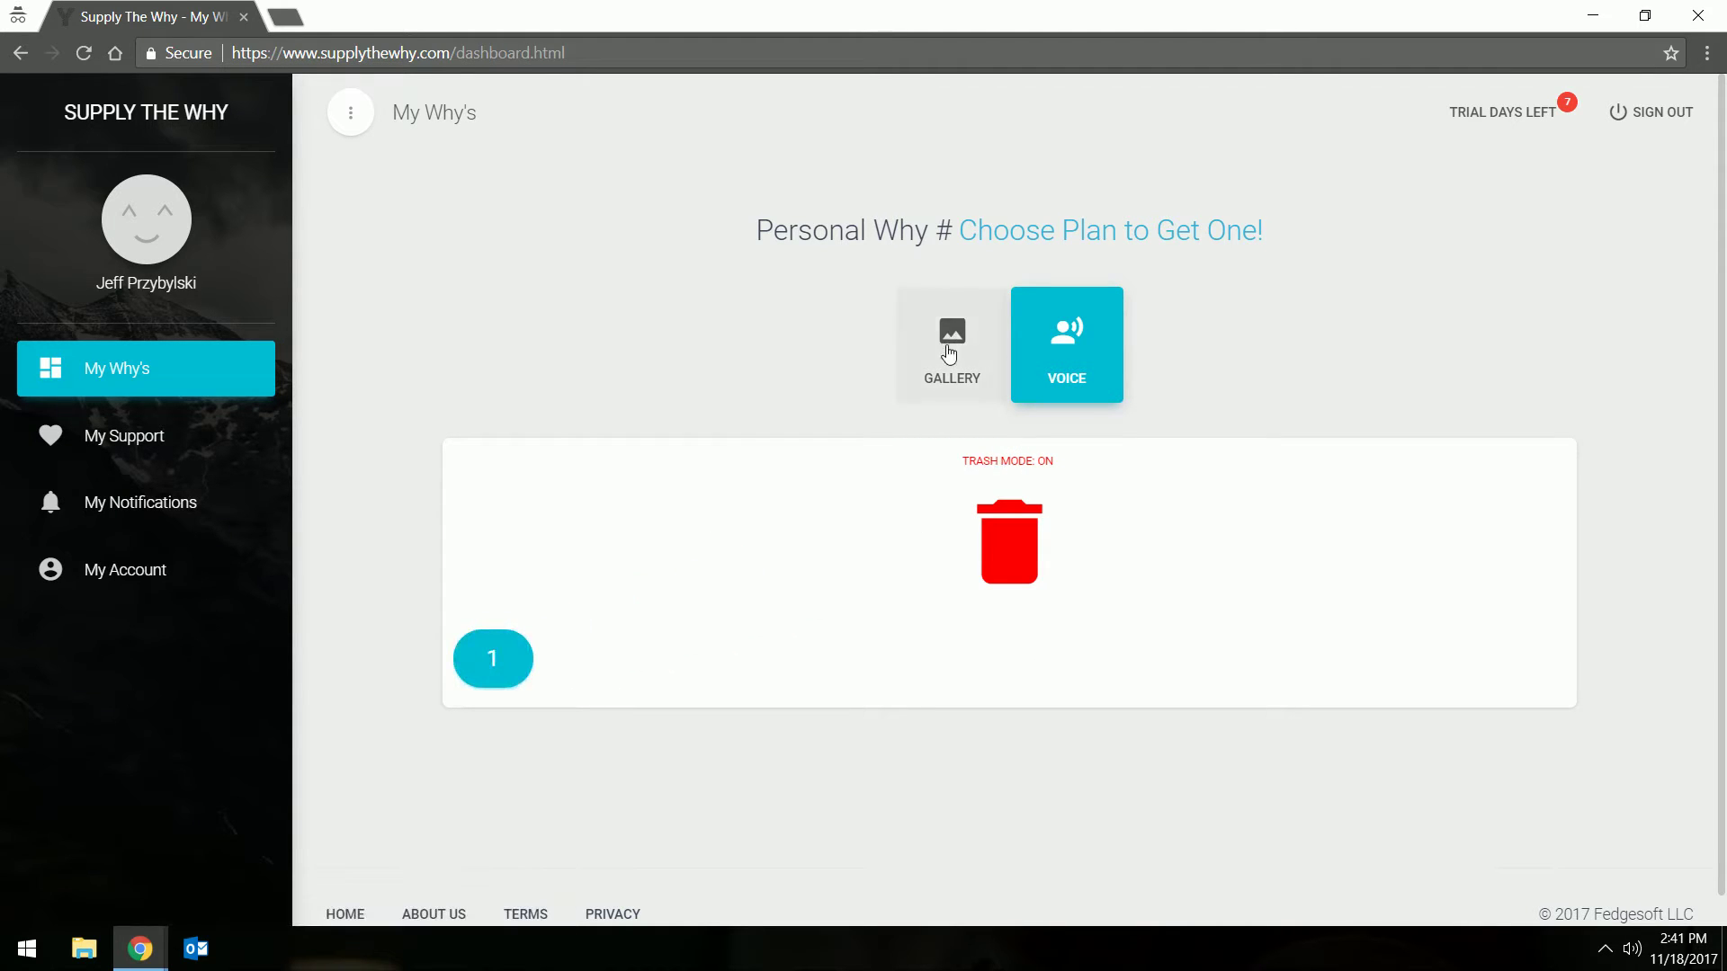
left_click(995, 464)
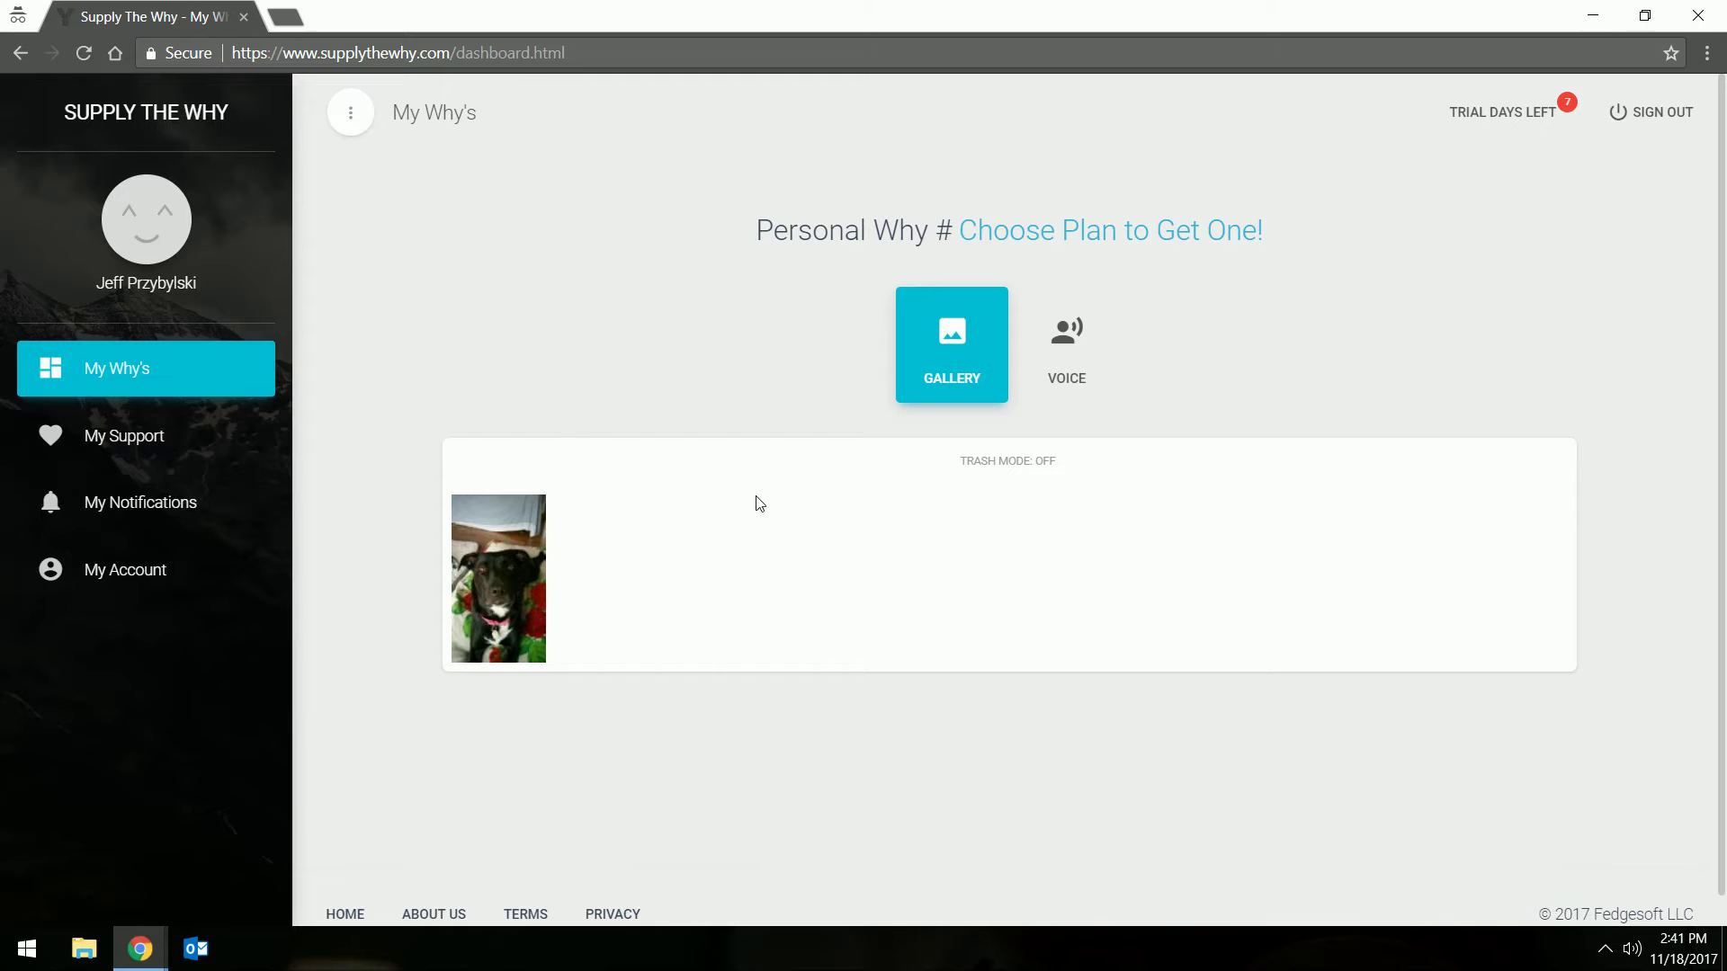
Browse the voice Why's, My Support and My Notifications pages, then return to My Account
left_click(1067, 336)
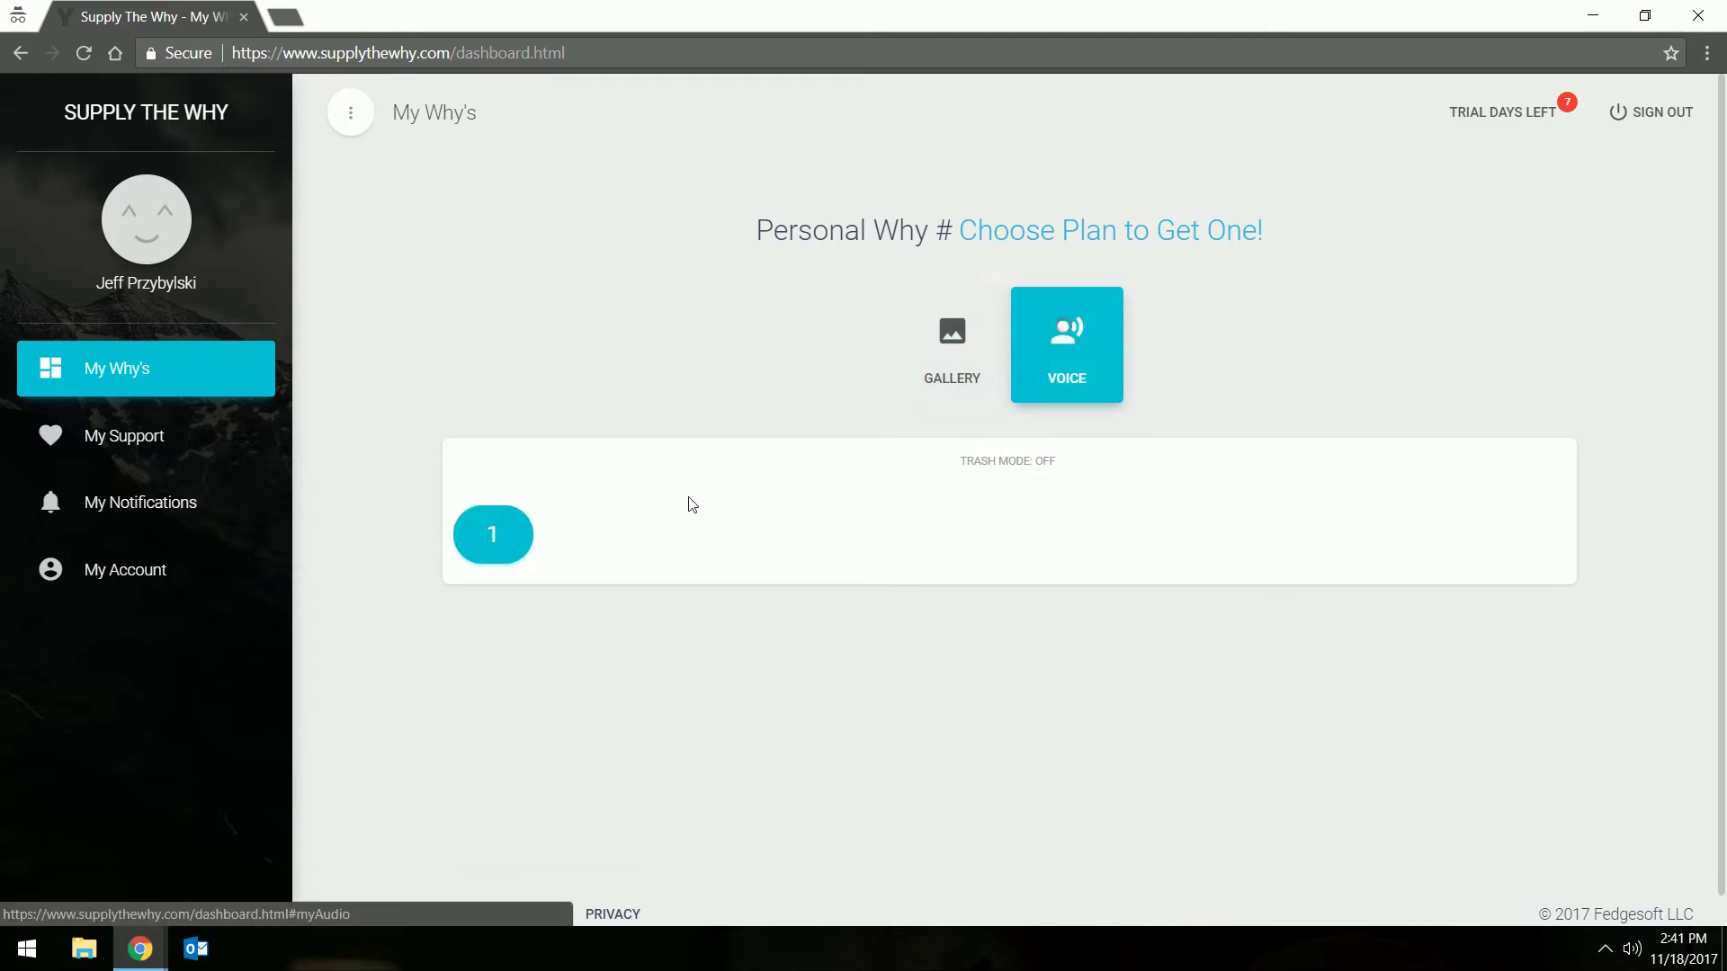
left_click(117, 437)
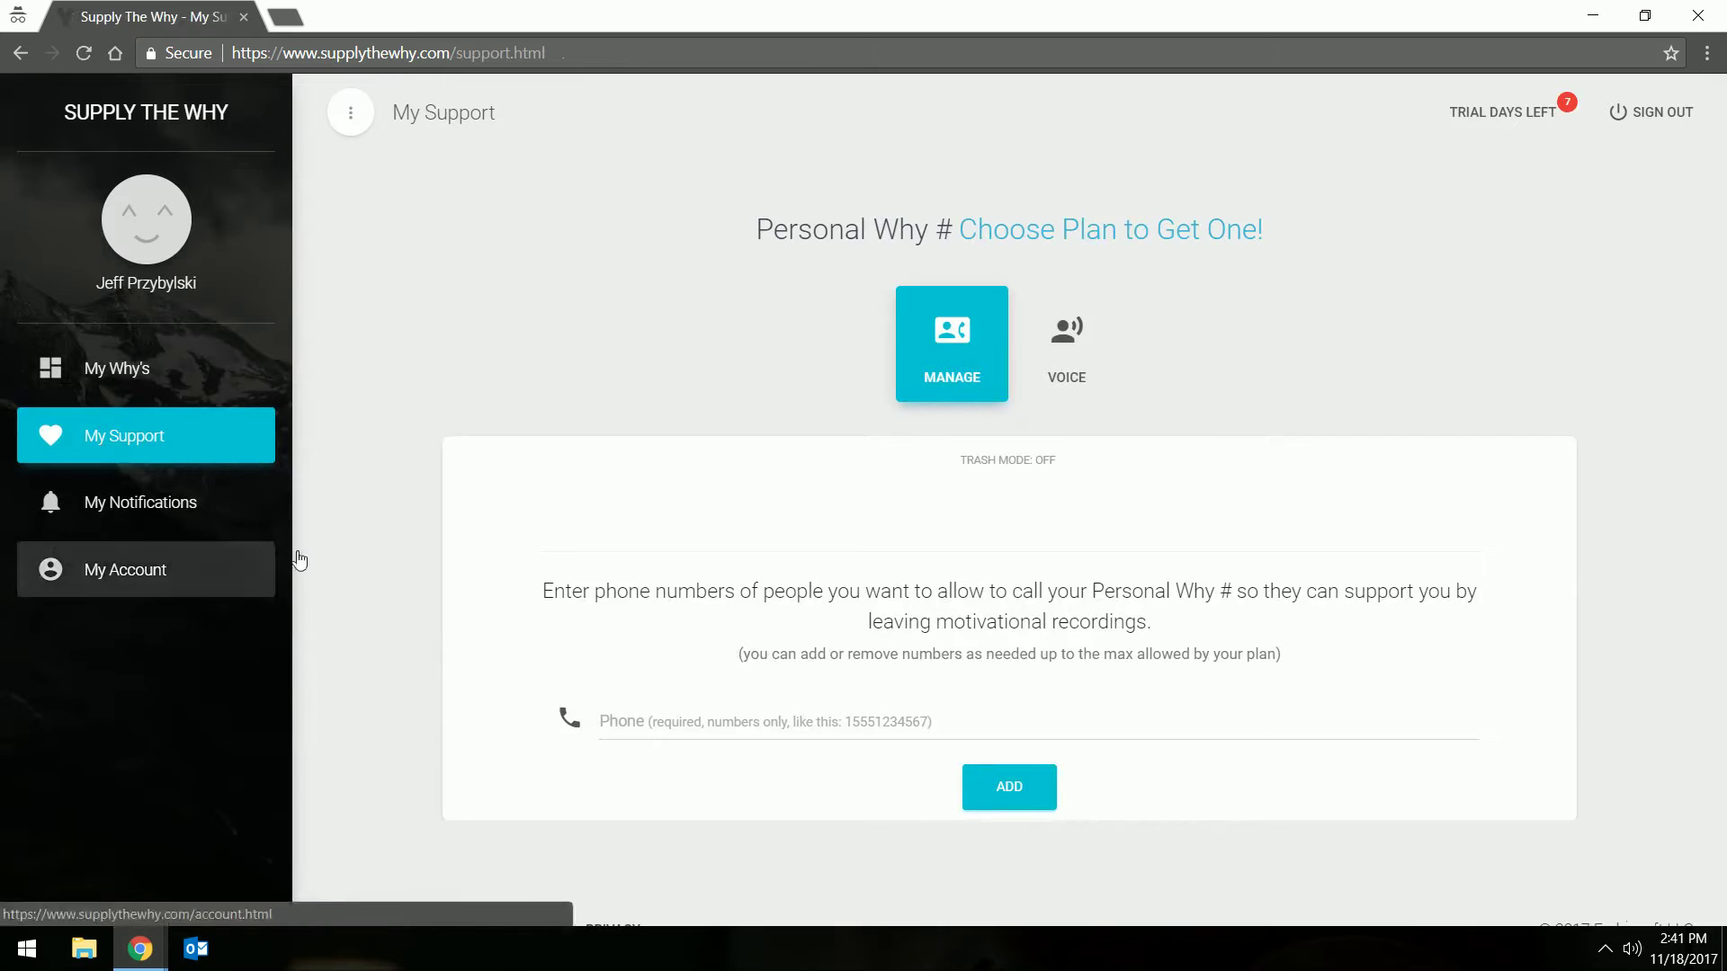
left_click(209, 509)
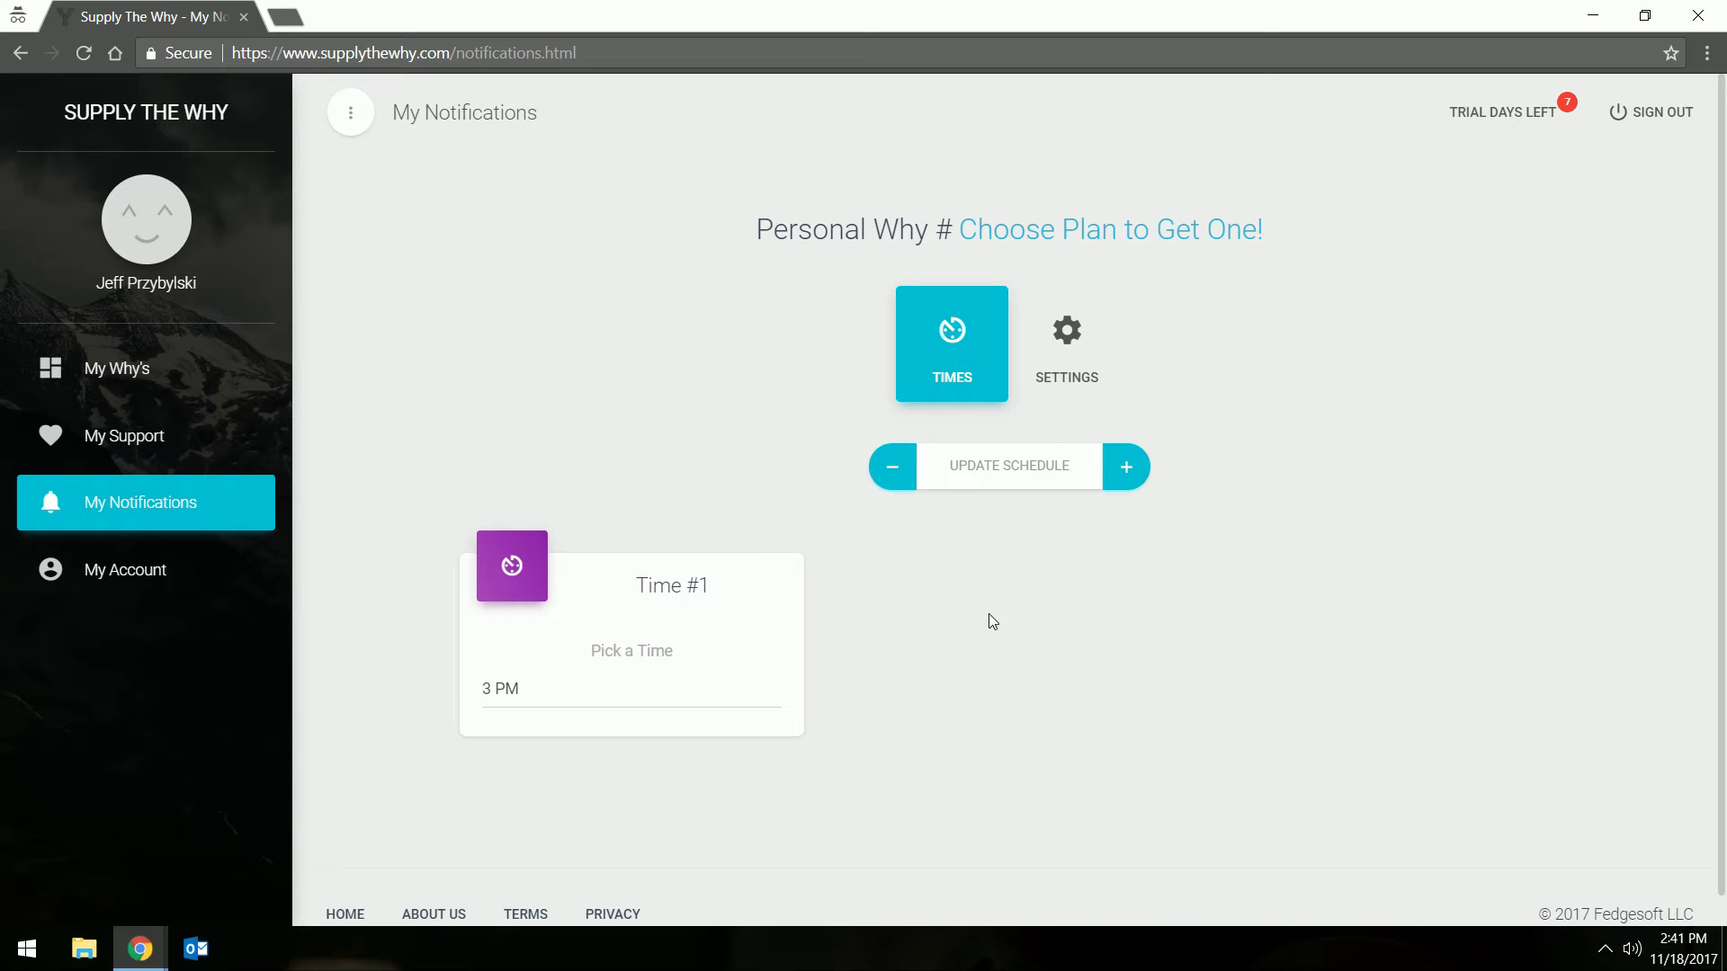
left_click(141, 571)
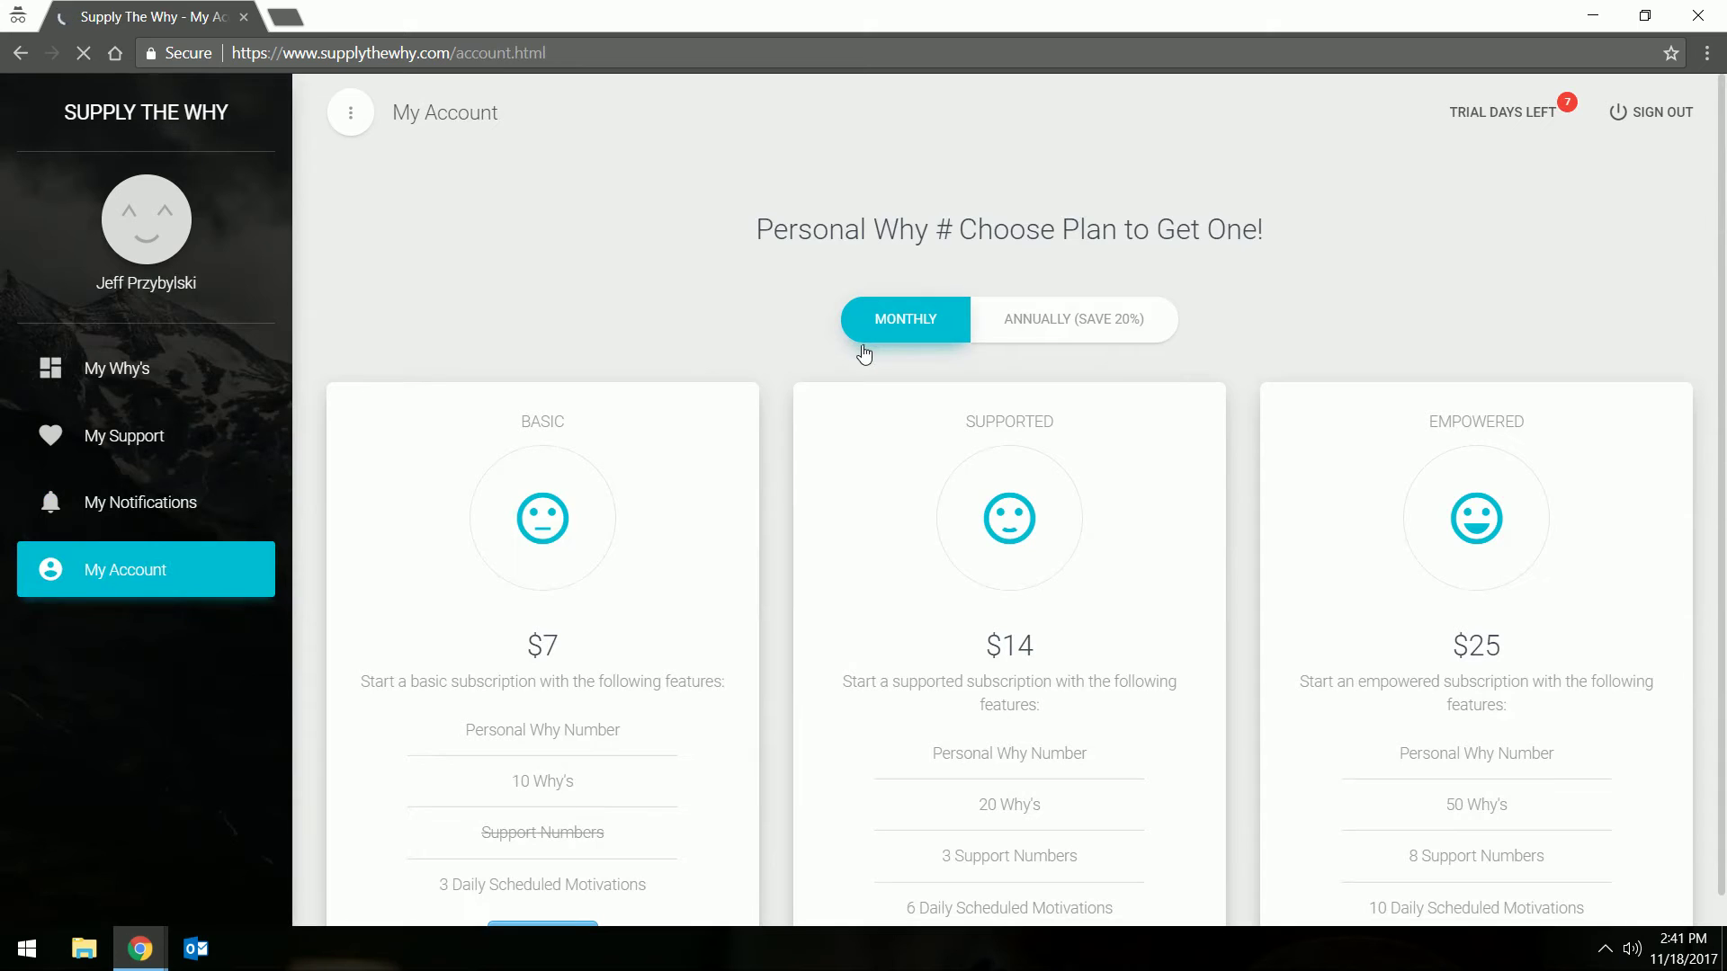
Open the Basic $7 monthly Stripe checkout and close it without paying
scroll(822, 663, "down", 2)
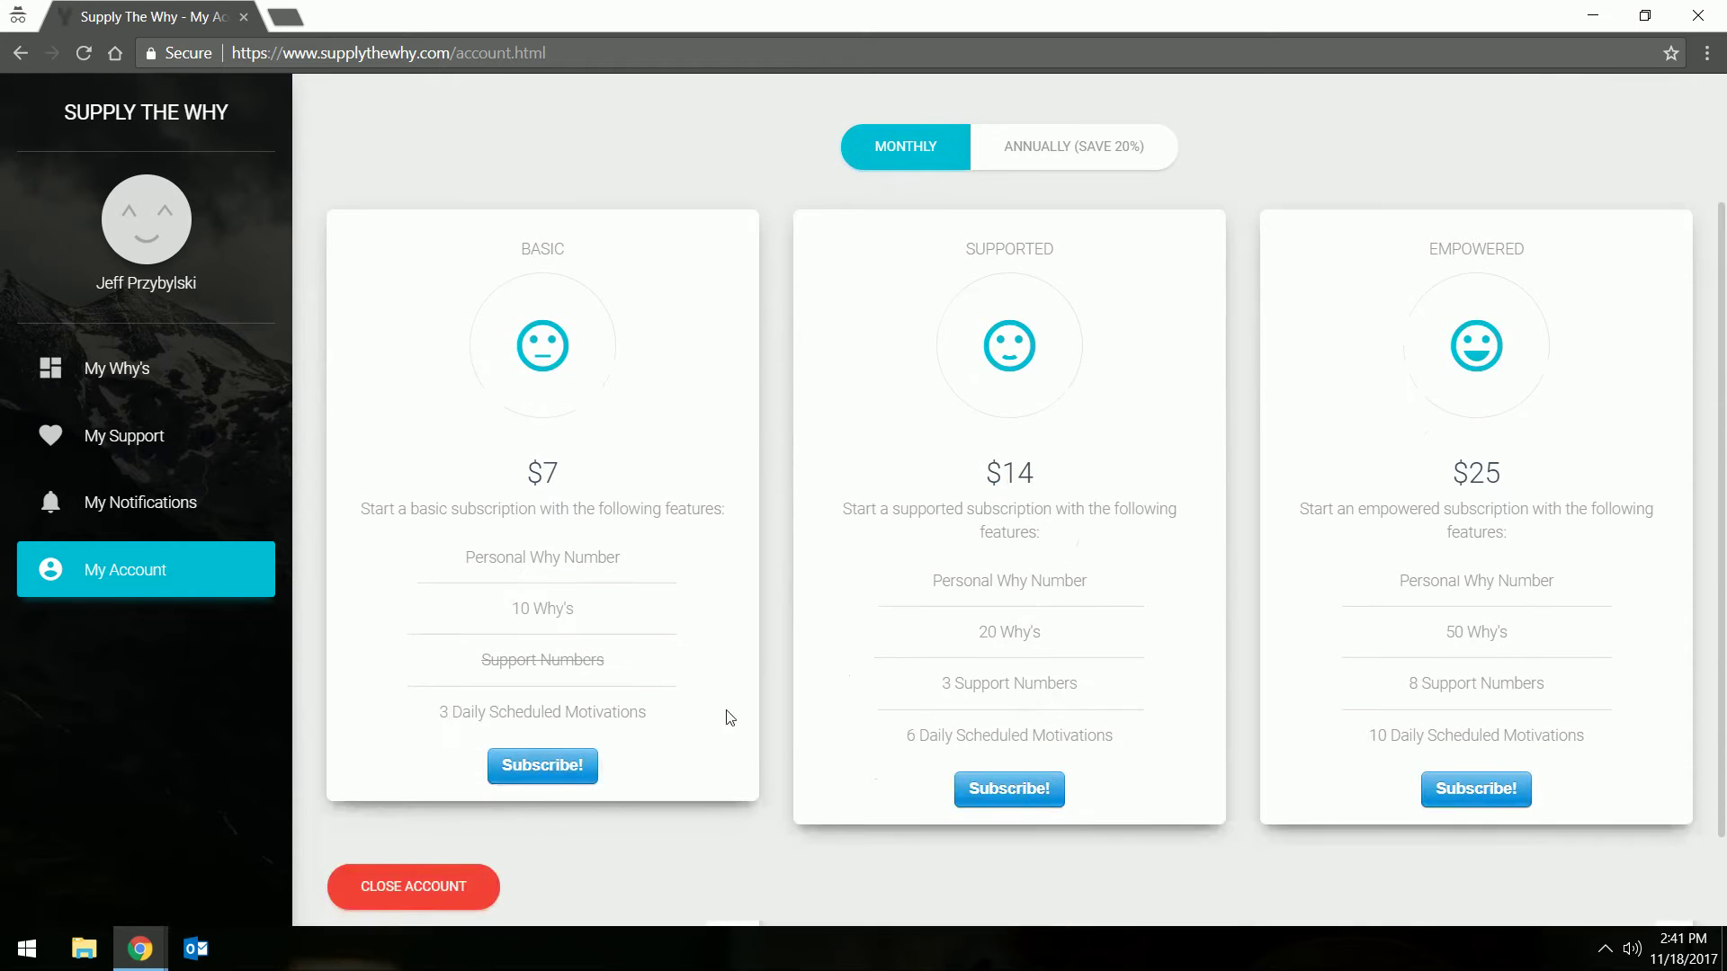
left_click(543, 767)
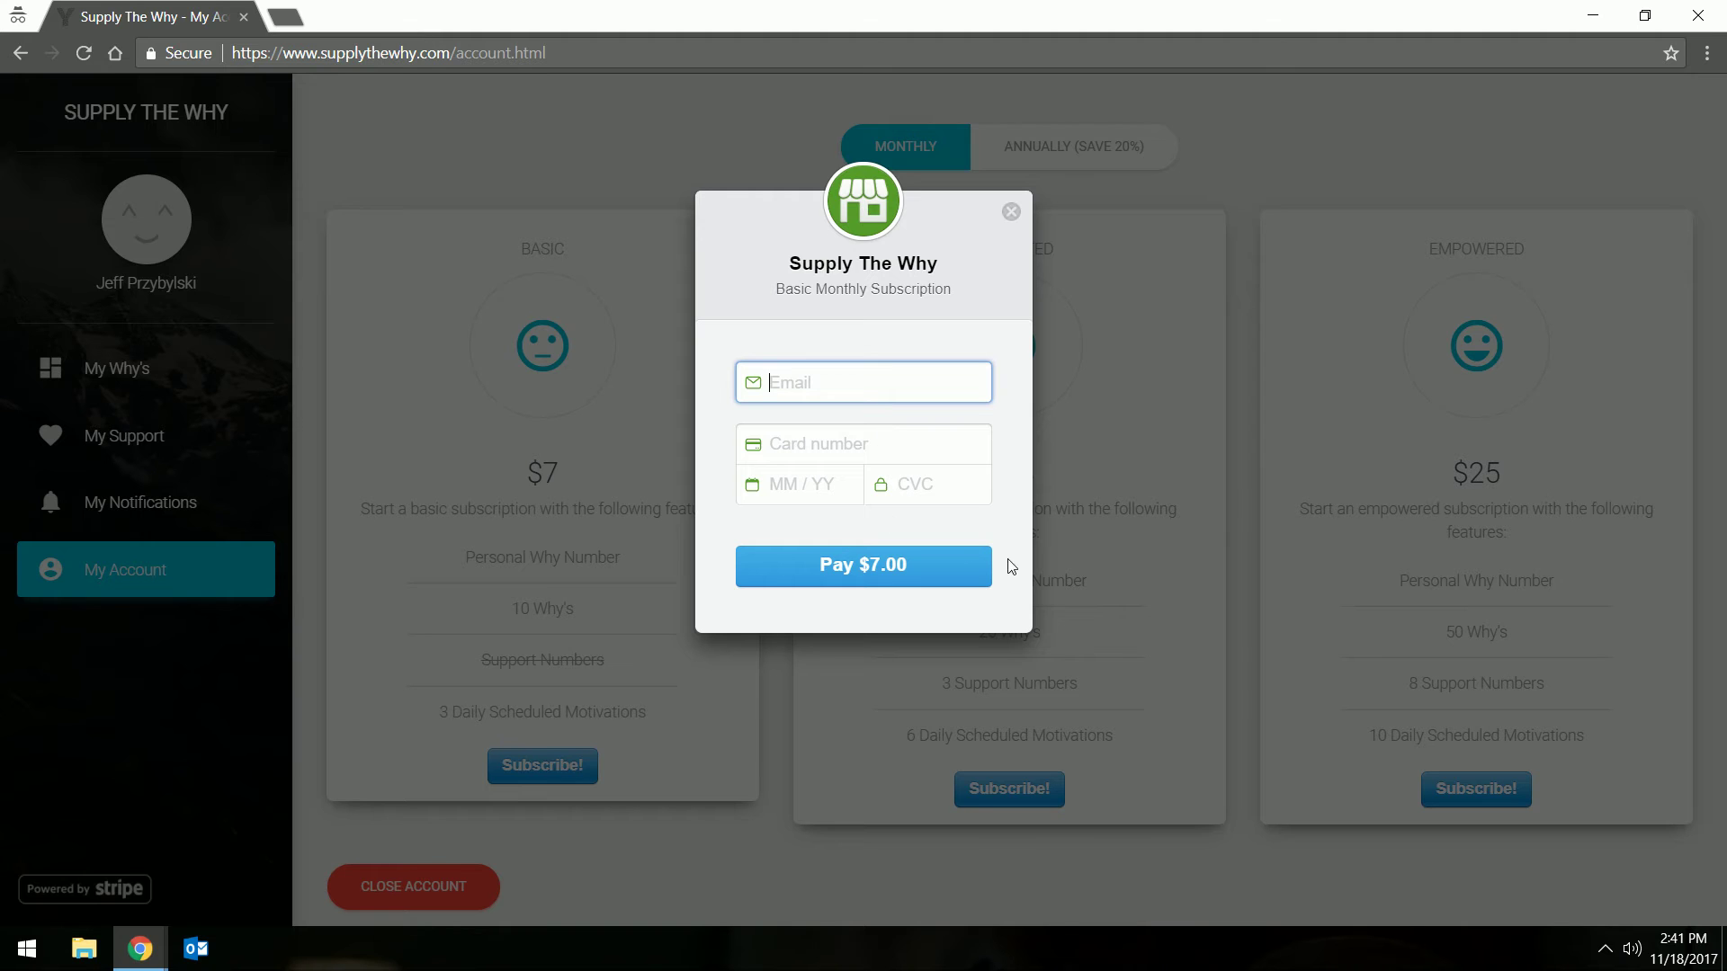
left_click(1146, 570)
left_click(1011, 212)
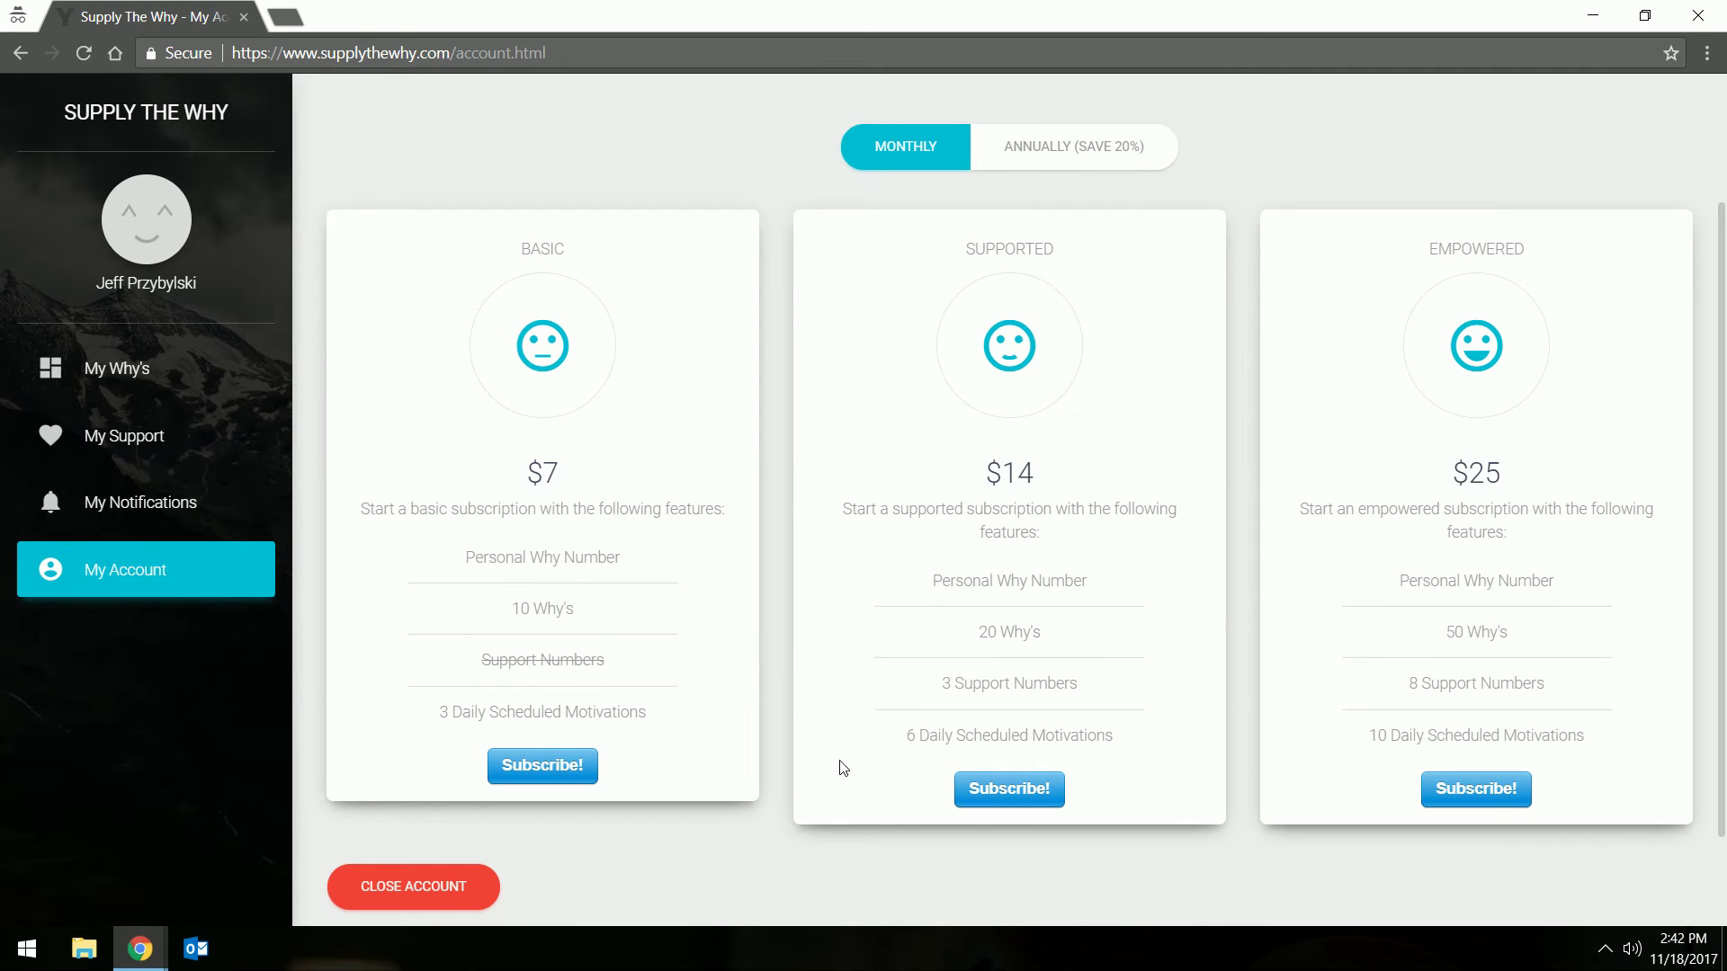
scroll(1038, 624, "up", 2)
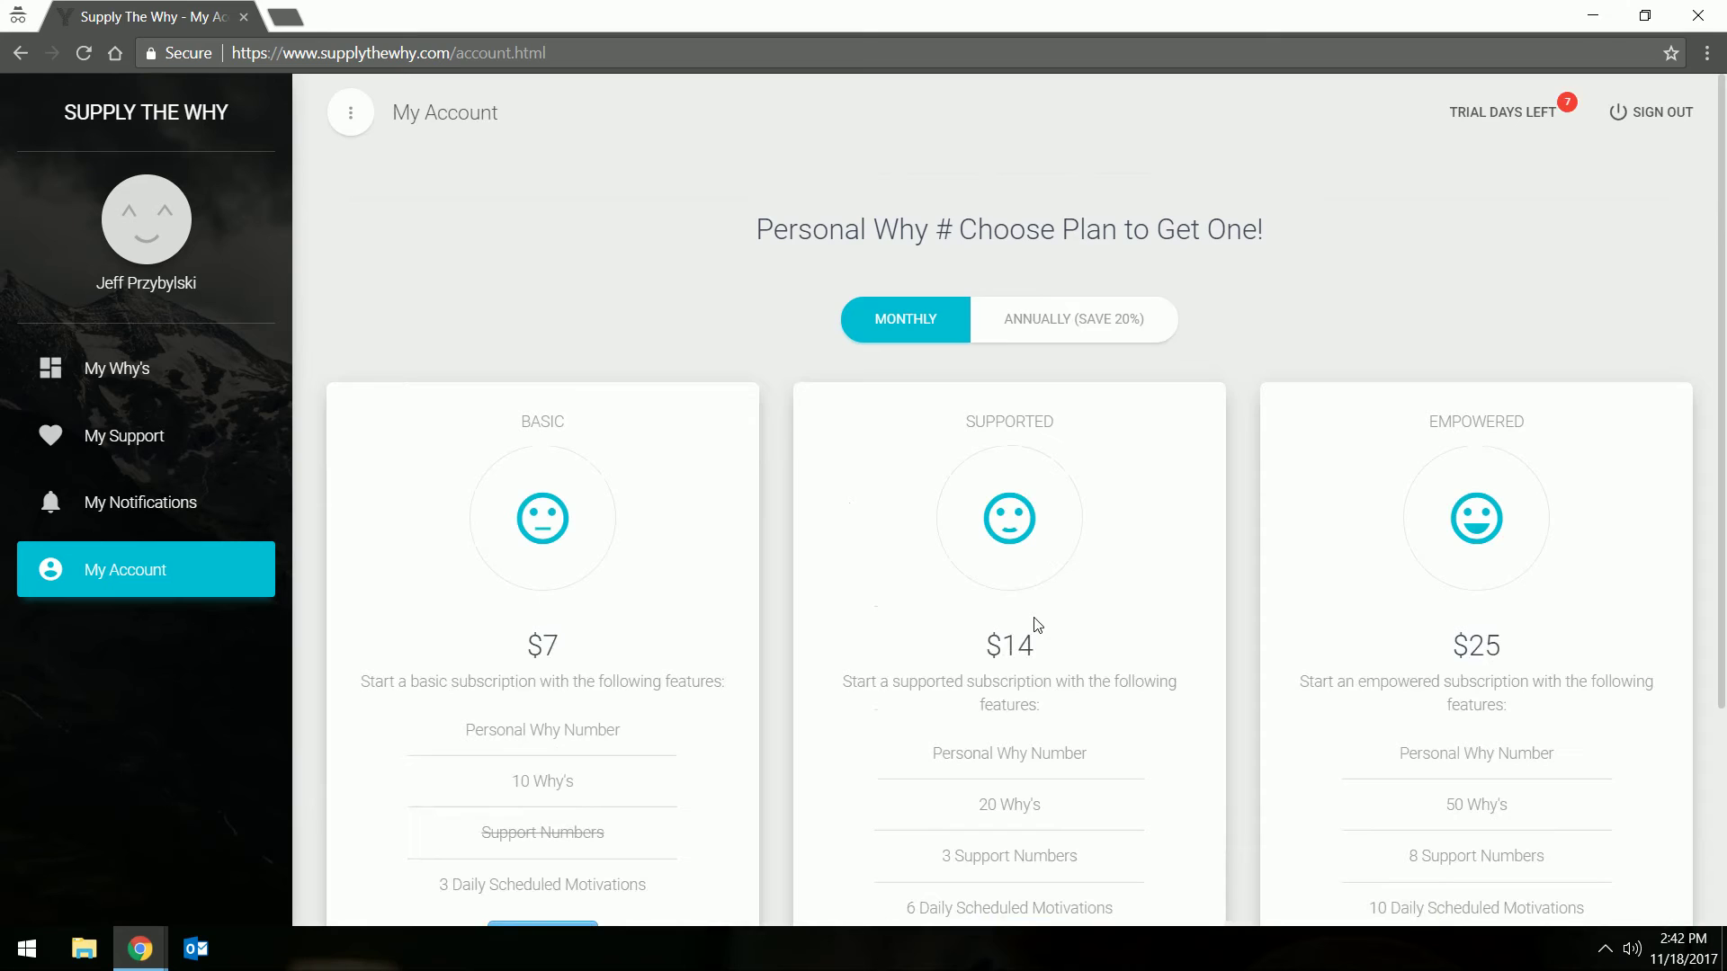